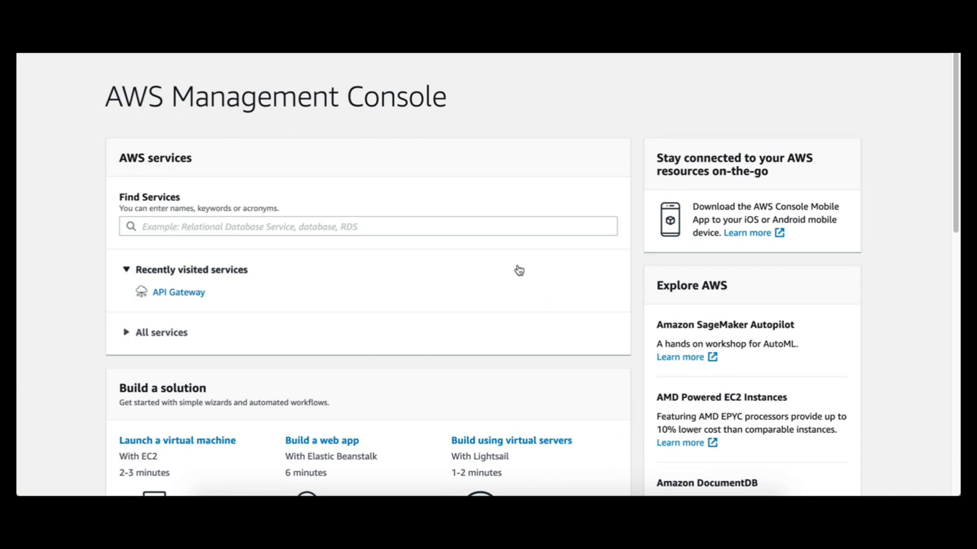
# Find the API Gateway service and open its console page
pyautogui.click(495, 225)
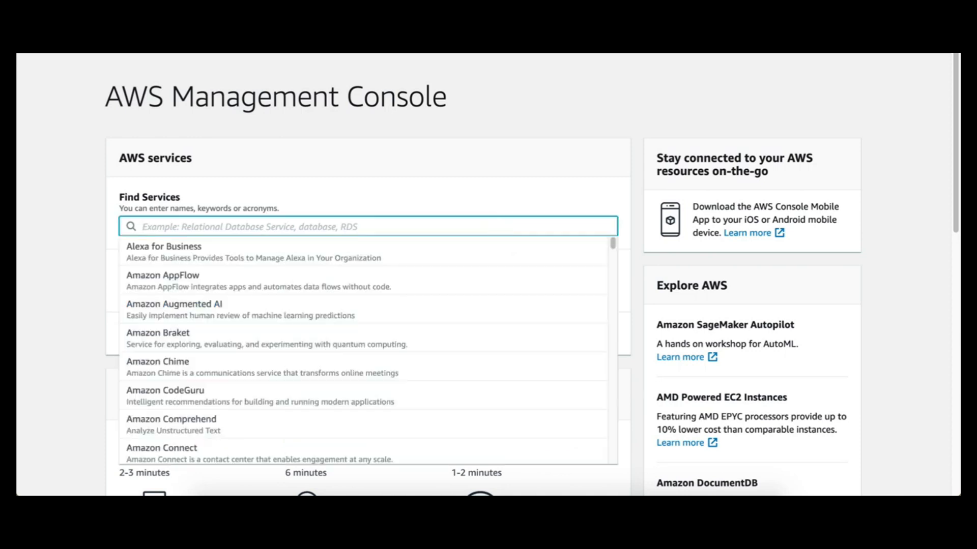
pyautogui.write('Api')
pyautogui.click(184, 254)
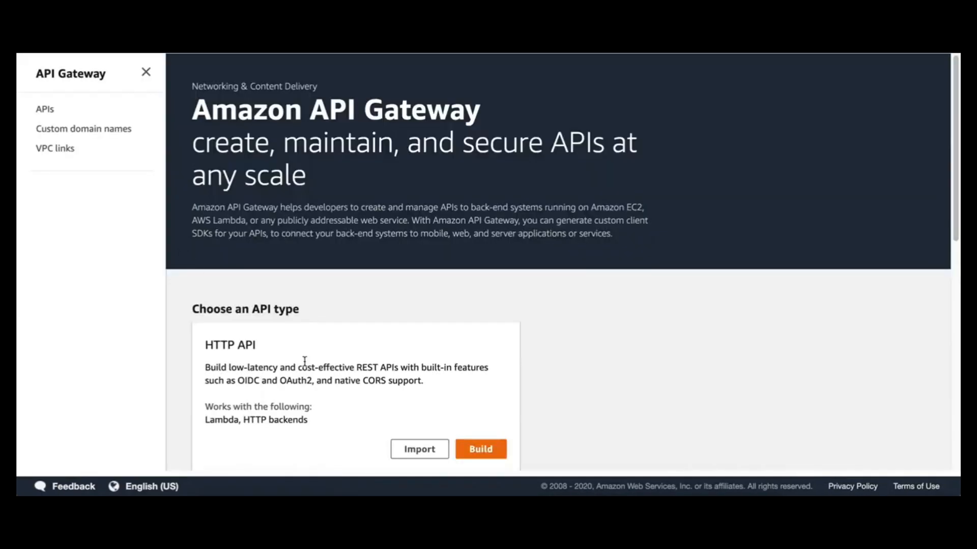
# Start building a public REST API and dismiss the introductory message about the example API
pyautogui.scroll(-3, 304, 360)
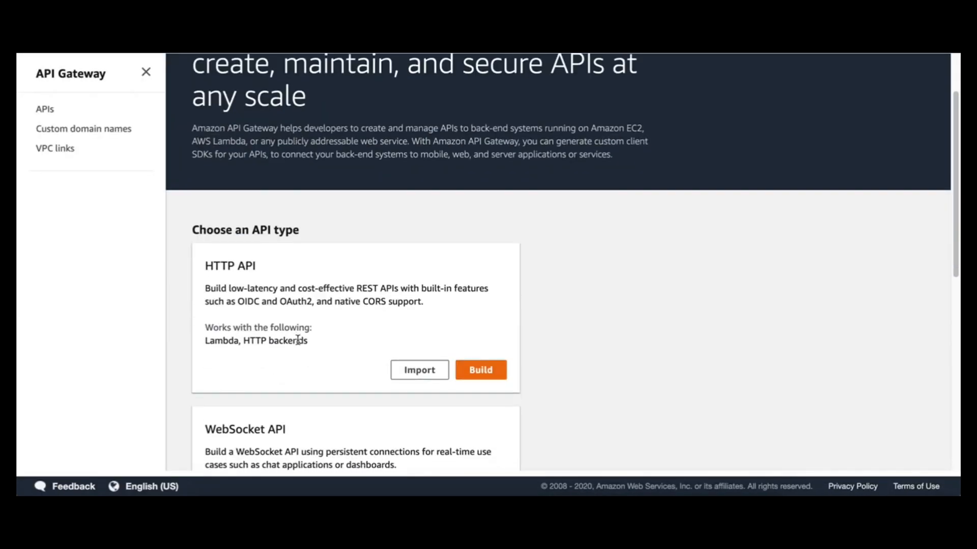
pyautogui.scroll(-6, 289, 326)
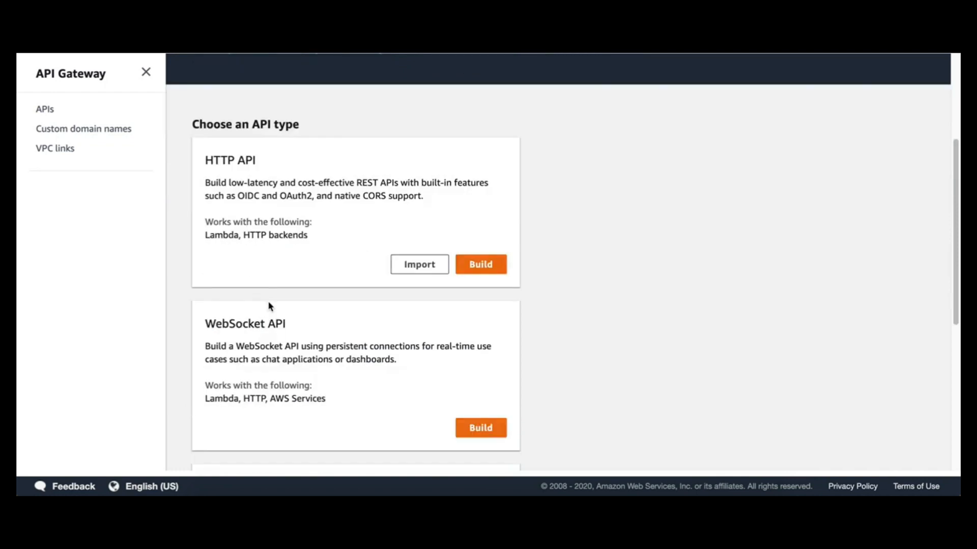
pyautogui.scroll(-8, 305, 322)
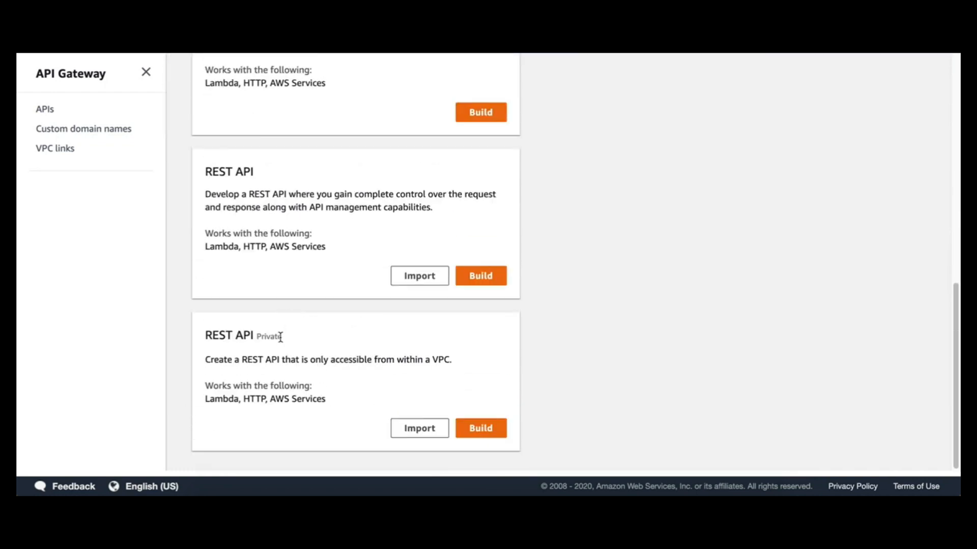
pyautogui.moveTo(246, 194); pyautogui.dragTo(315, 195)
pyautogui.click(318, 198)
pyautogui.click(473, 279)
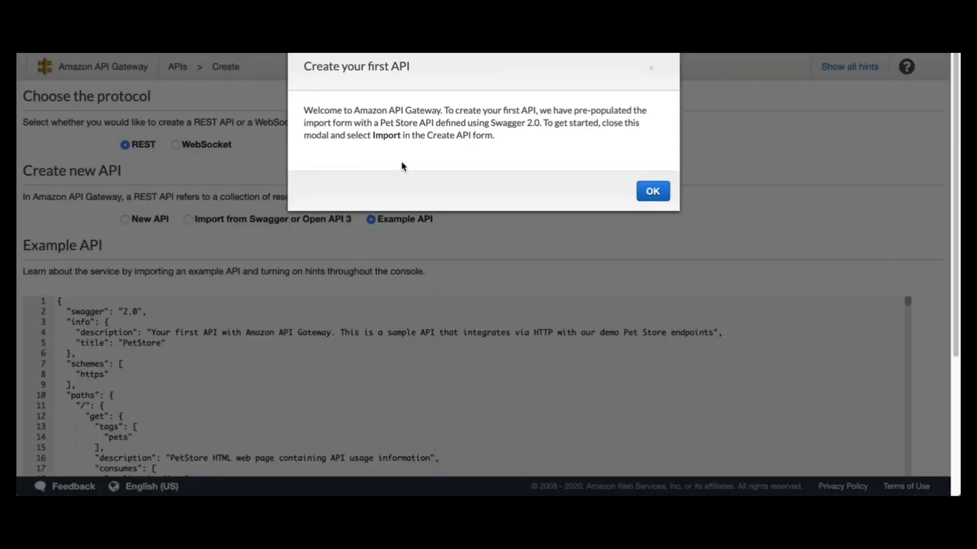
pyautogui.click(654, 193)
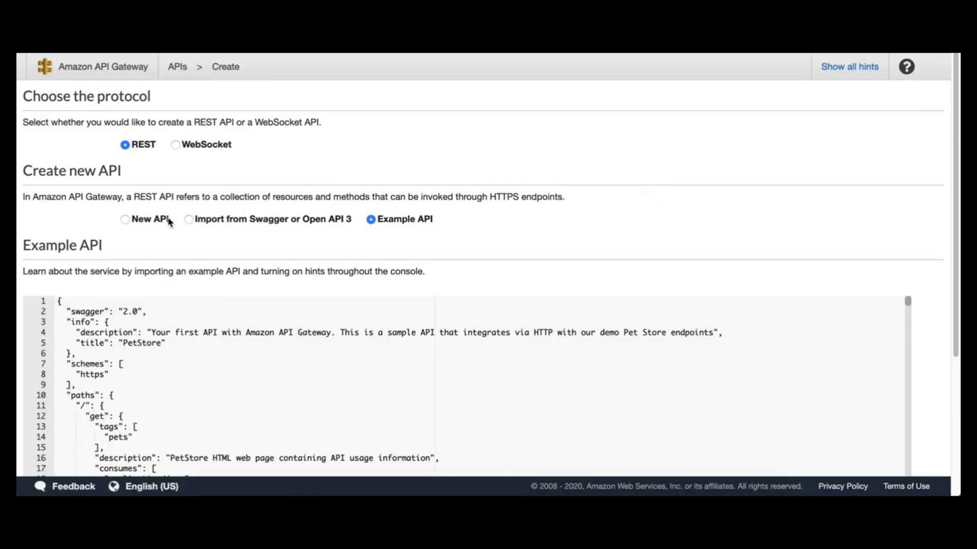
# Create a new REST API named HelloWorldAPI instead of using the example, keeping the Regional endpoint type
pyautogui.click(125, 219)
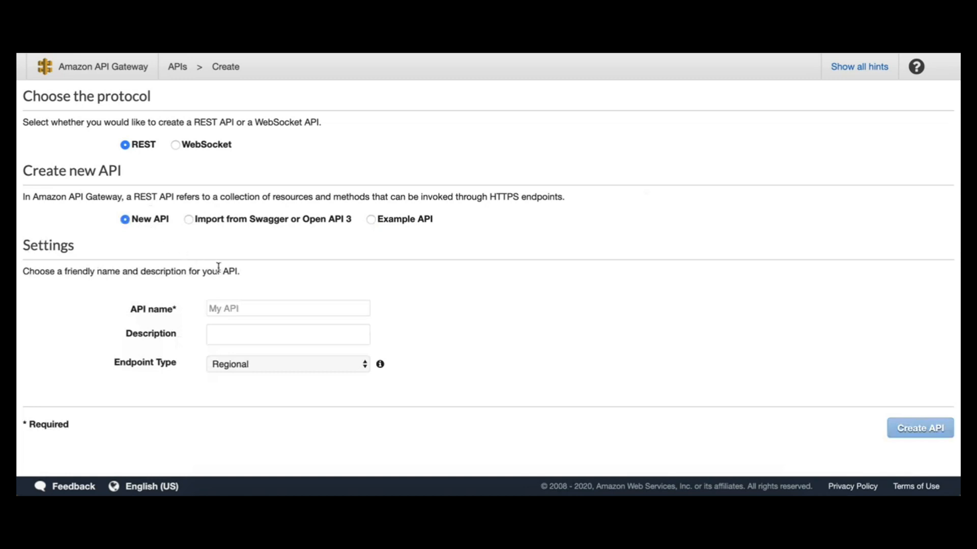
pyautogui.click(271, 307)
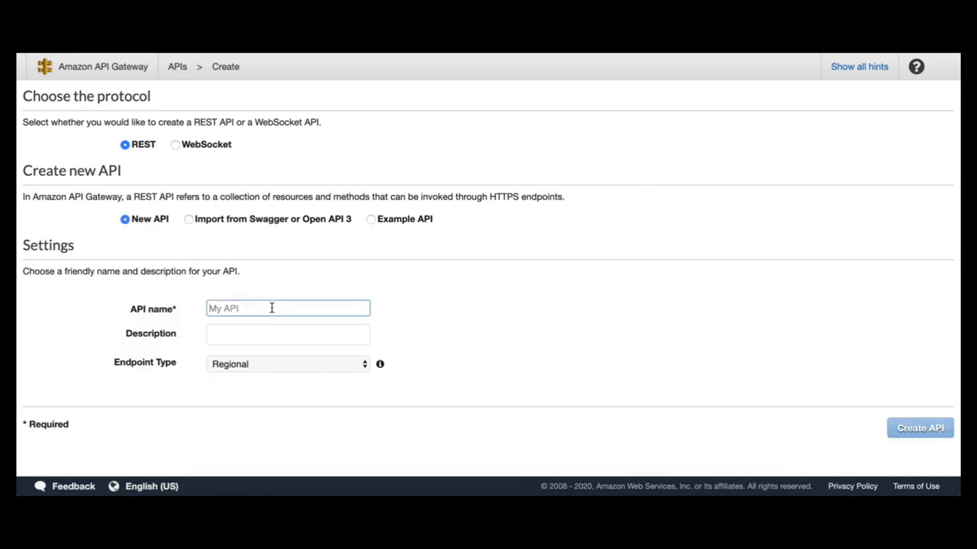
pyautogui.write('HelloW')
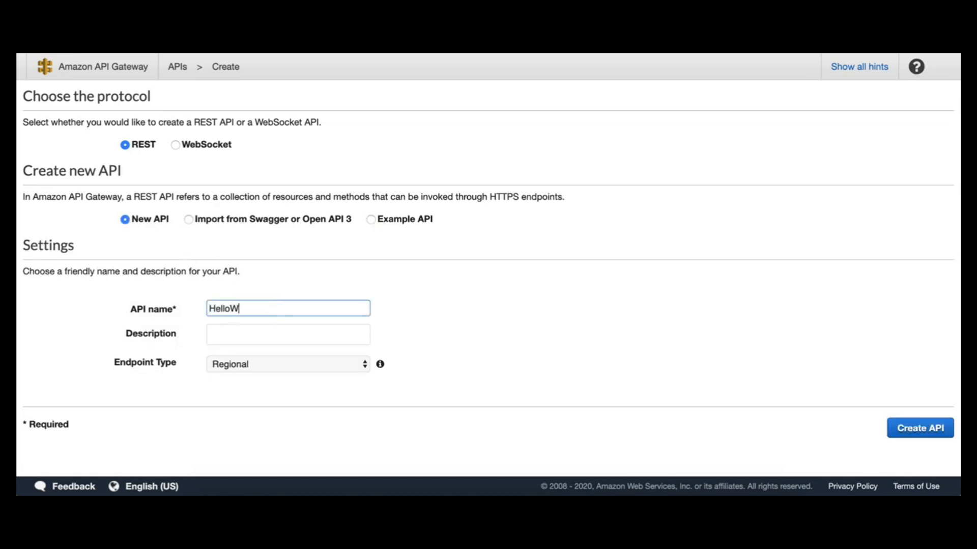
pyautogui.write('OrldAPI')
pyautogui.moveTo(243, 309); pyautogui.dragTo(236, 309)
pyautogui.write('o')
pyautogui.click(305, 310)
pyautogui.press('BackSpace')
pyautogui.write('I')
pyautogui.click(900, 428)
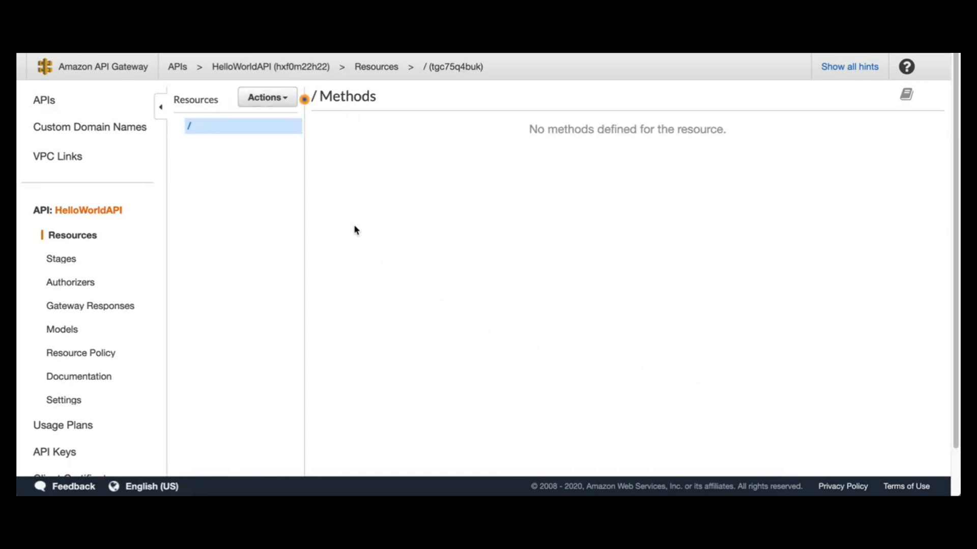
# Create a child resource under the root named HelloWorld with the path hello-world
pyautogui.click(287, 99)
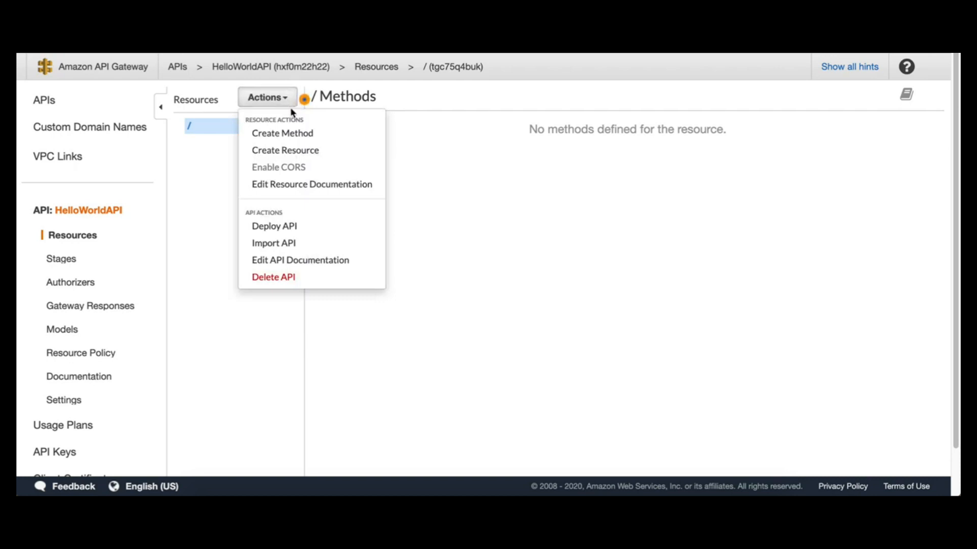
pyautogui.click(296, 150)
pyautogui.click(555, 193)
pyautogui.write('hello-world')
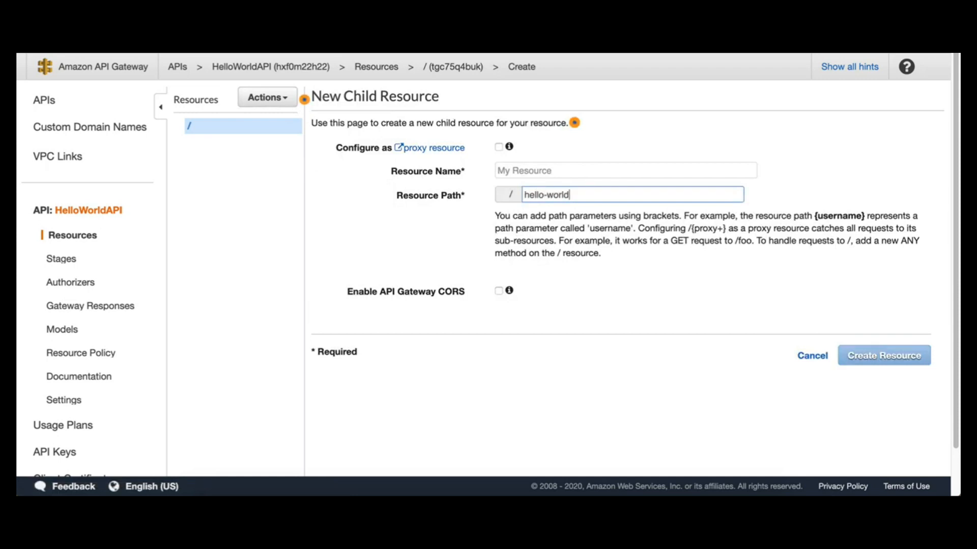
pyautogui.click(551, 170)
pyautogui.write('HelloWorld')
pyautogui.click(907, 359)
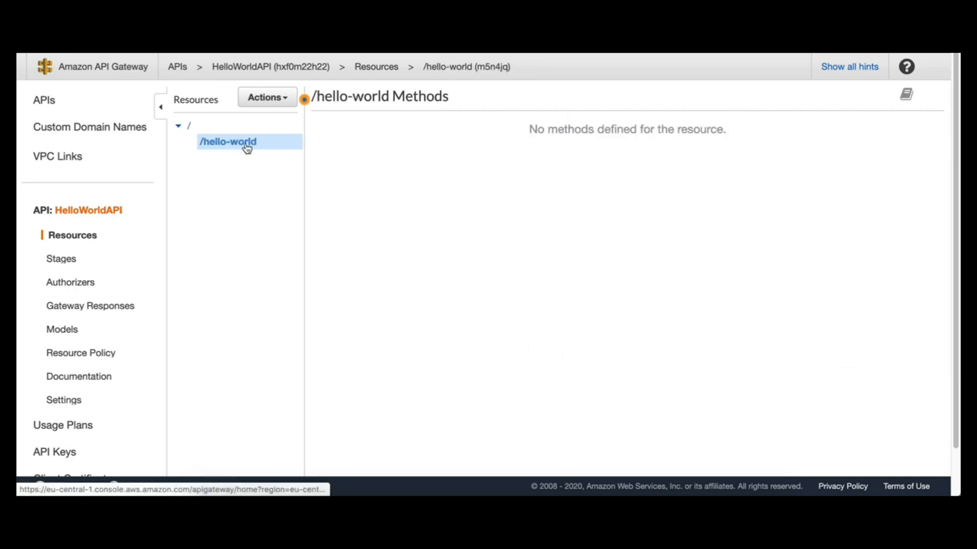
# Add a POST method to the /hello-world resource
pyautogui.click(279, 99)
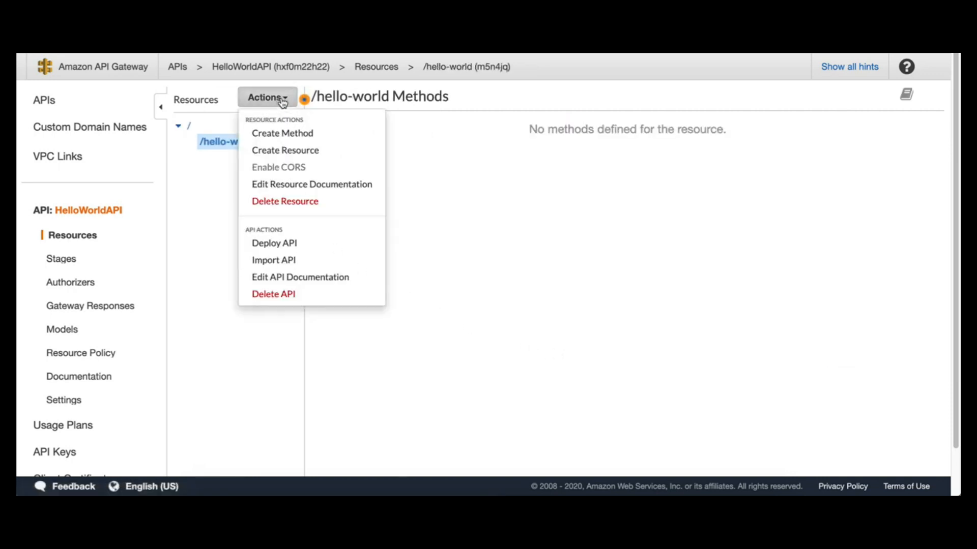
pyautogui.click(320, 134)
pyautogui.click(241, 159)
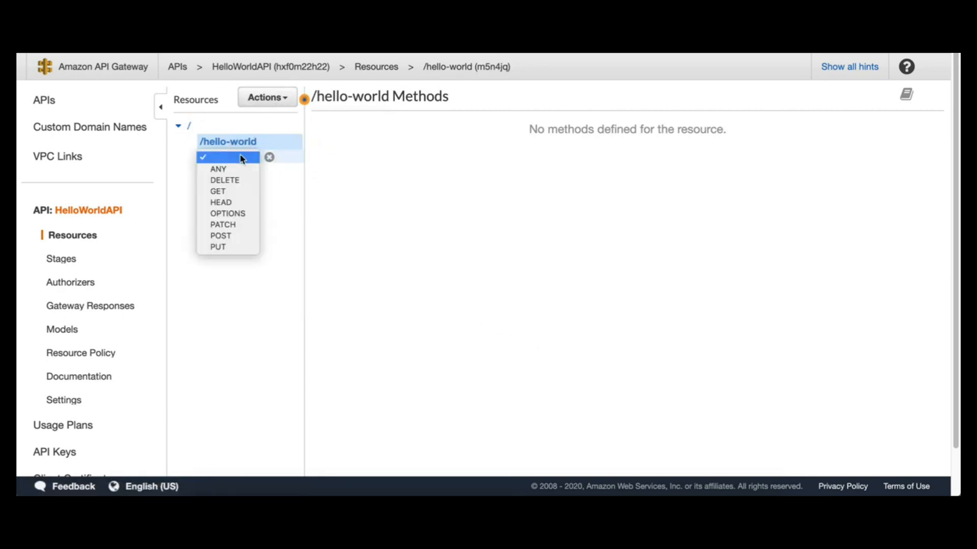
pyautogui.click(242, 236)
pyautogui.click(268, 157)
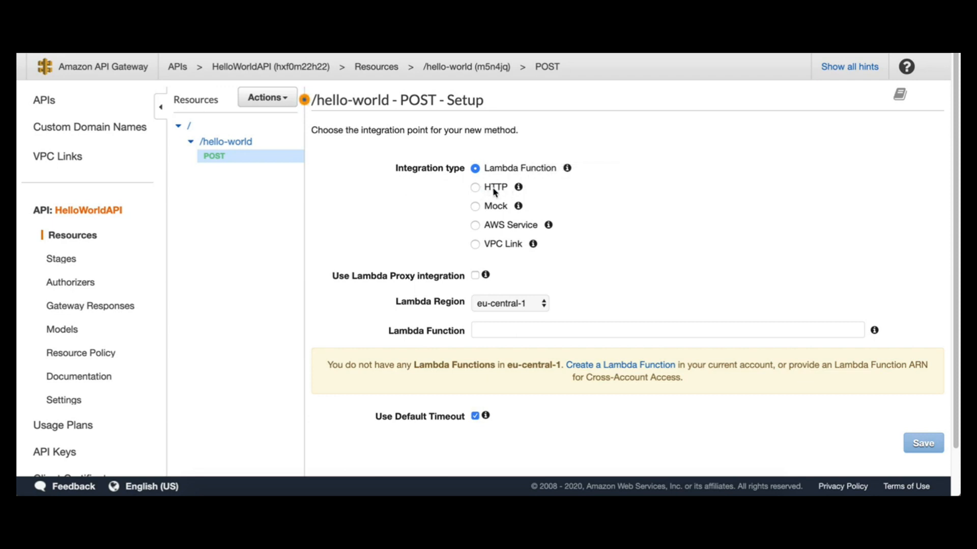
# Set the POST method's integration type to Mock and save the method setup
pyautogui.click(472, 210)
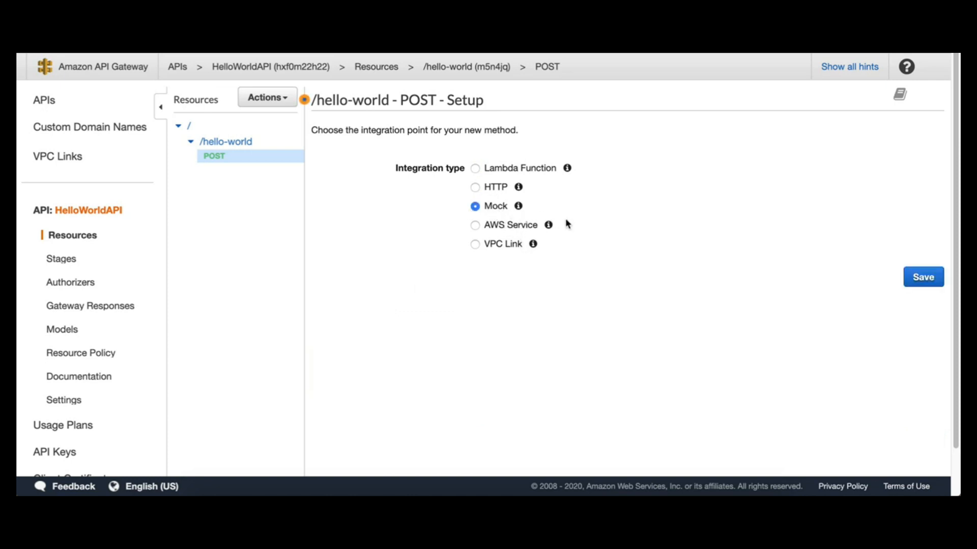
pyautogui.click(922, 278)
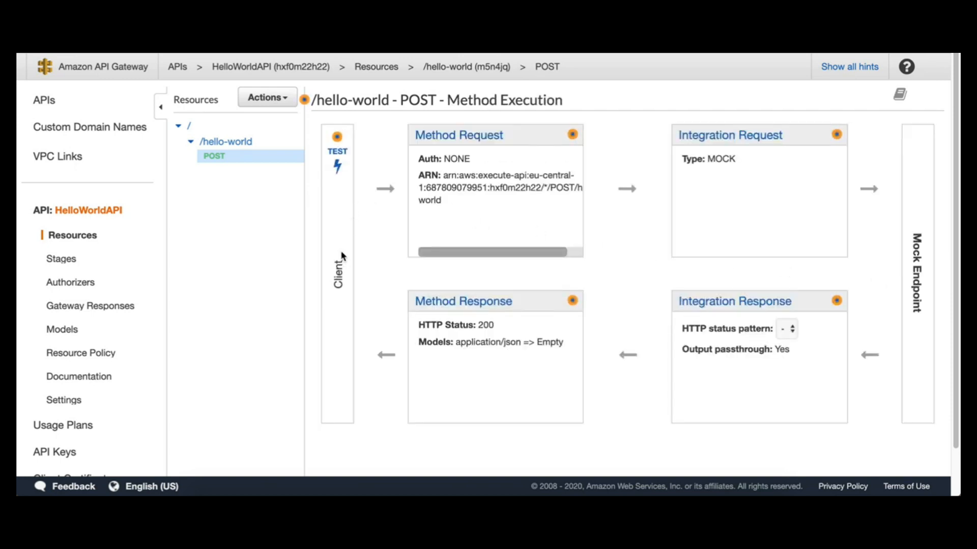
pyautogui.doubleClick(338, 275)
pyautogui.moveTo(916, 237); pyautogui.dragTo(918, 311)
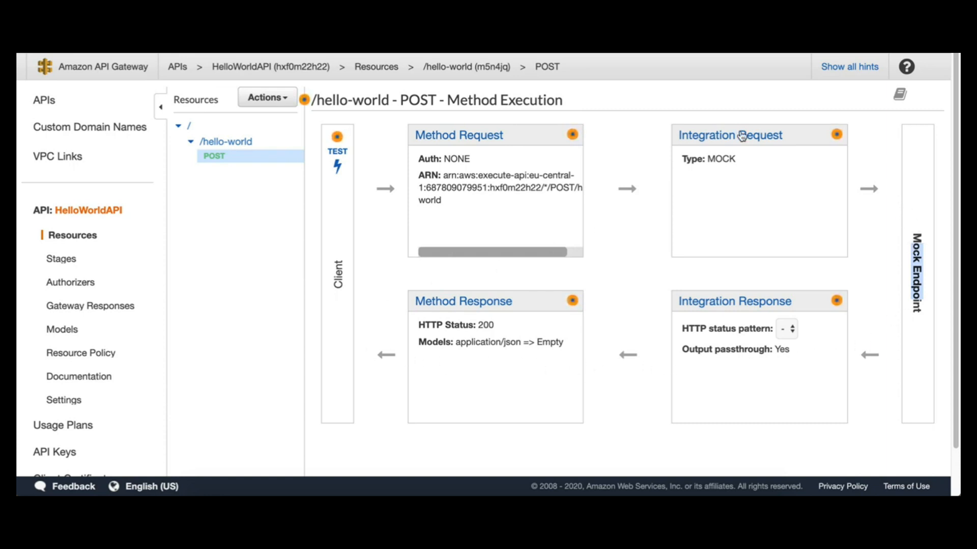
# Test the /hello-world POST method with no query strings, headers or request body, and check the response body
pyautogui.click(337, 155)
pyautogui.scroll(-7, 415, 189)
pyautogui.scroll(7, 416, 194)
pyautogui.click(356, 277)
pyautogui.scroll(-6, 480, 287)
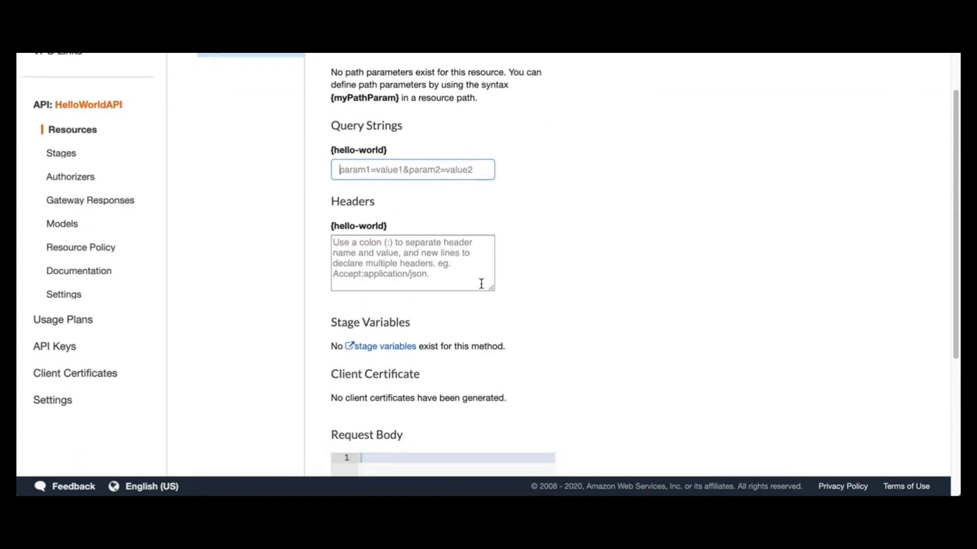
pyautogui.click(462, 301)
pyautogui.scroll(-1, 441, 279)
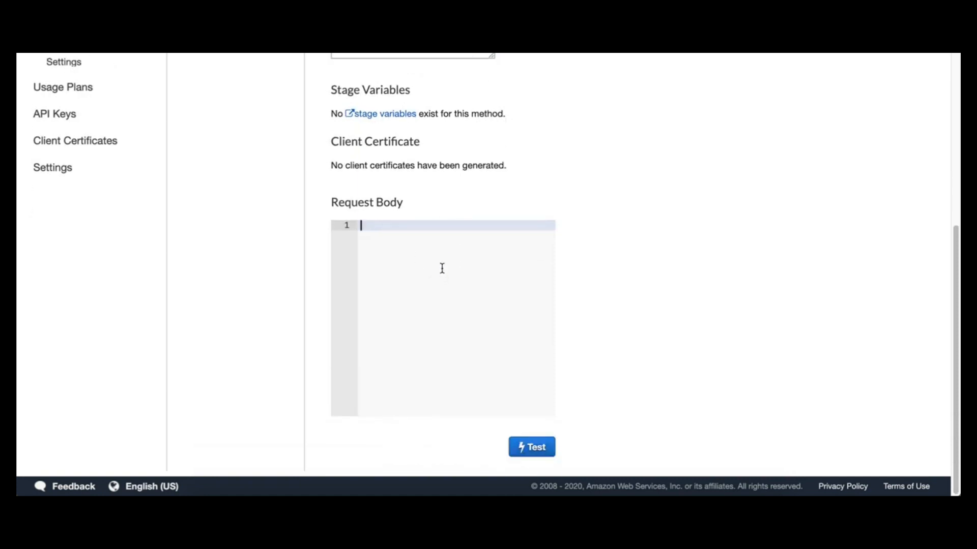
pyautogui.scroll(7, 422, 200)
pyautogui.scroll(-5, 501, 283)
pyautogui.scroll(-2, 524, 336)
pyautogui.scroll(4, 554, 412)
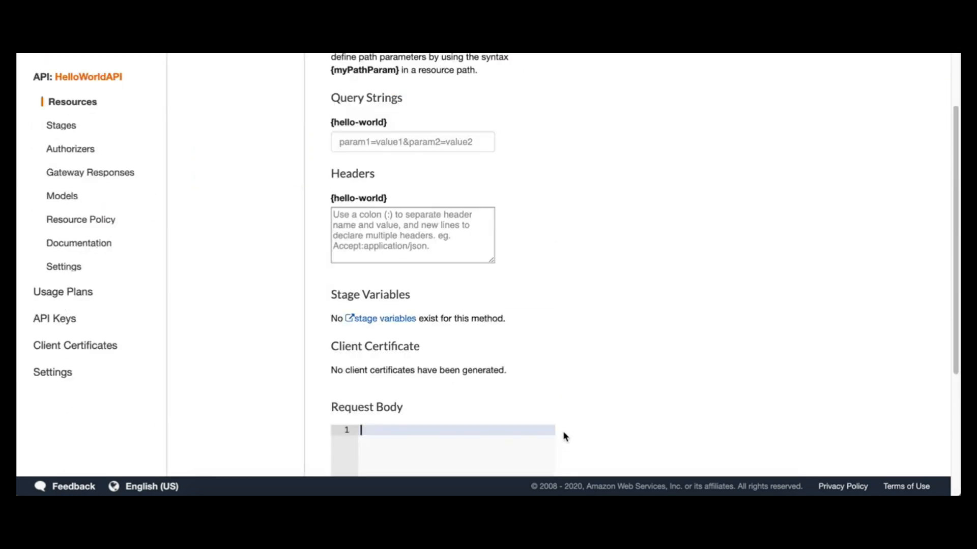
pyautogui.scroll(-4, 563, 432)
pyautogui.click(539, 447)
pyautogui.scroll(6, 606, 331)
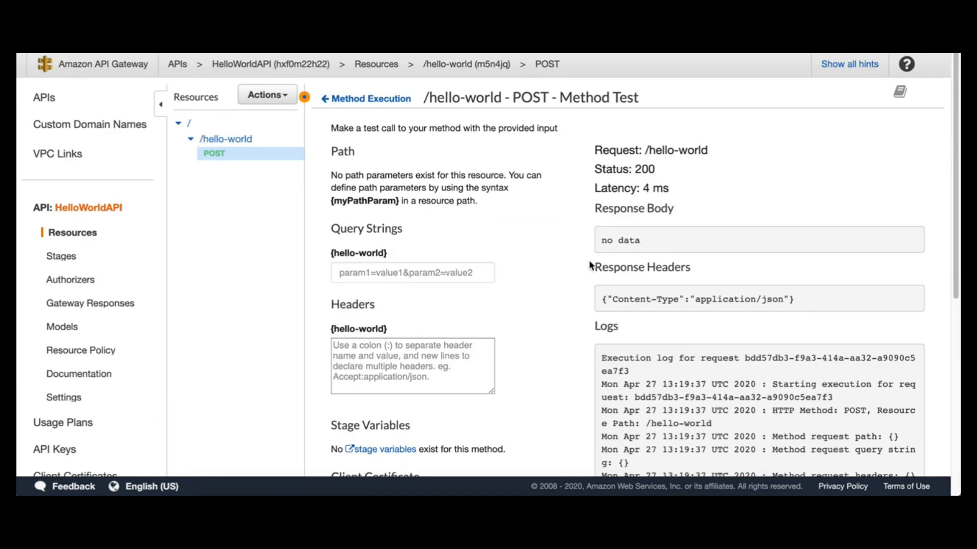
pyautogui.moveTo(601, 241); pyautogui.dragTo(656, 247)
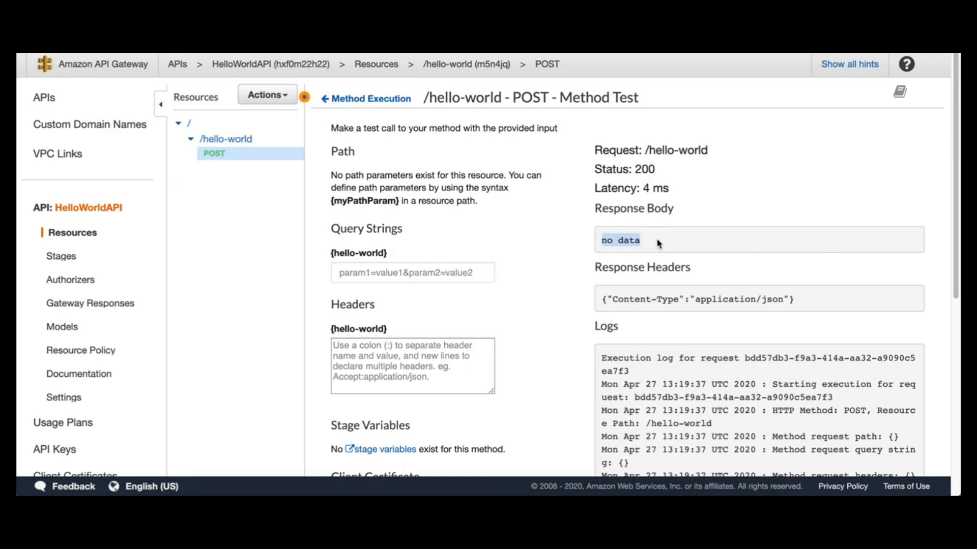
# Open the application/json mapping template of the POST method's 200 integration response
pyautogui.click(387, 98)
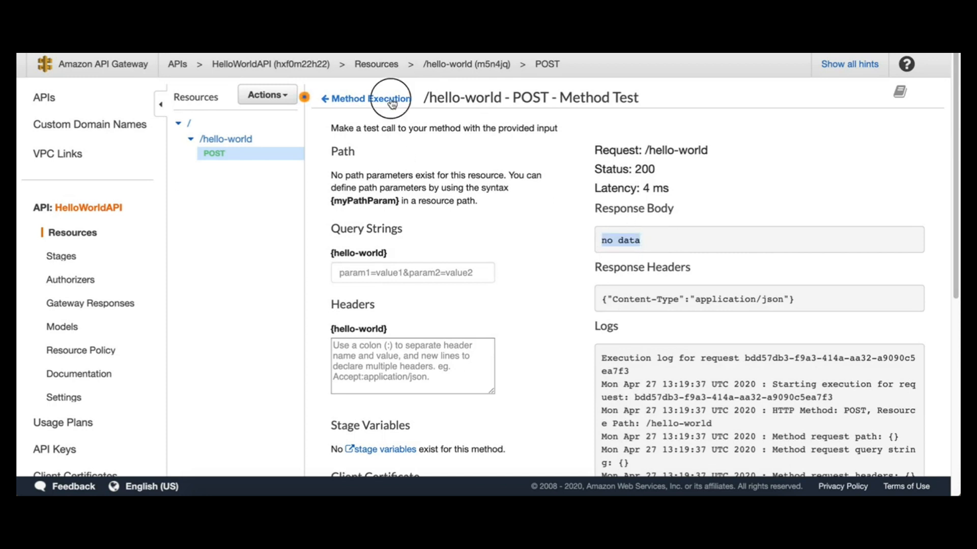
pyautogui.click(763, 299)
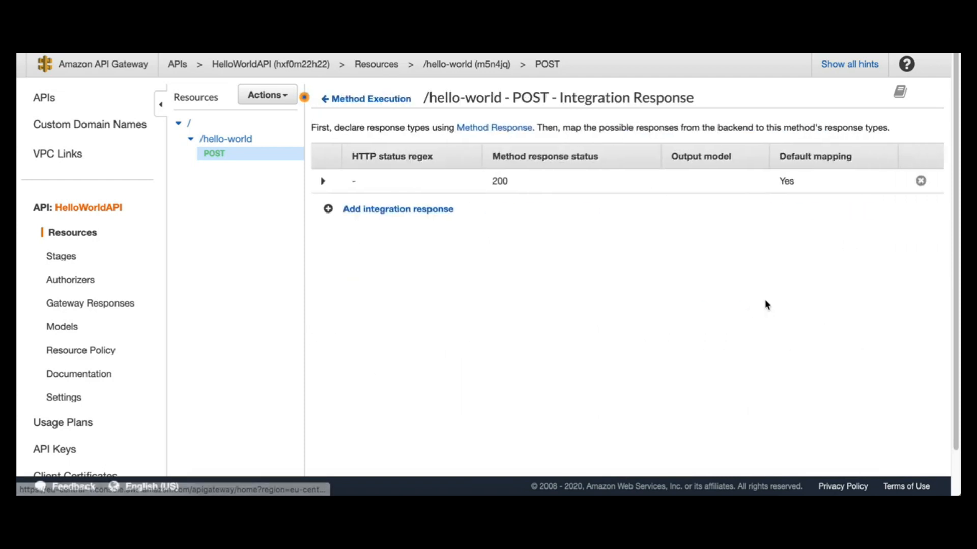
pyautogui.click(323, 181)
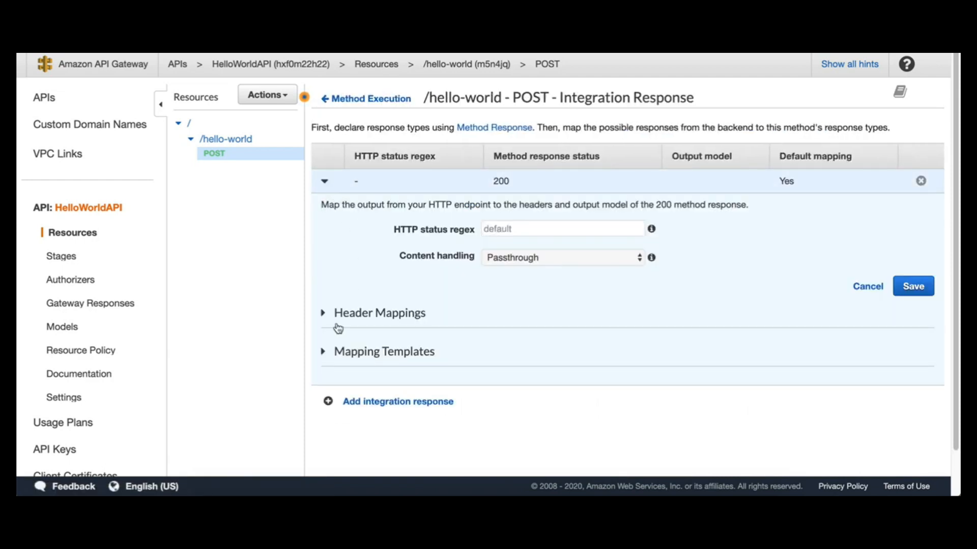
pyautogui.click(326, 353)
pyautogui.click(414, 416)
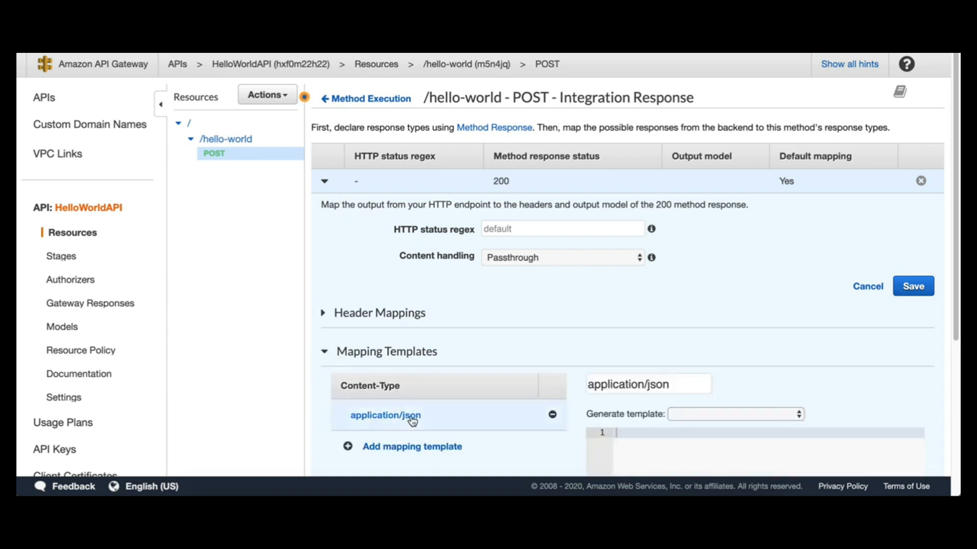
# Write a JSON object in the template with meessage set to "Hello World from API Mock" and save the template
pyautogui.scroll(-1, 593, 389)
pyautogui.scroll(-5, 594, 389)
pyautogui.write('{')
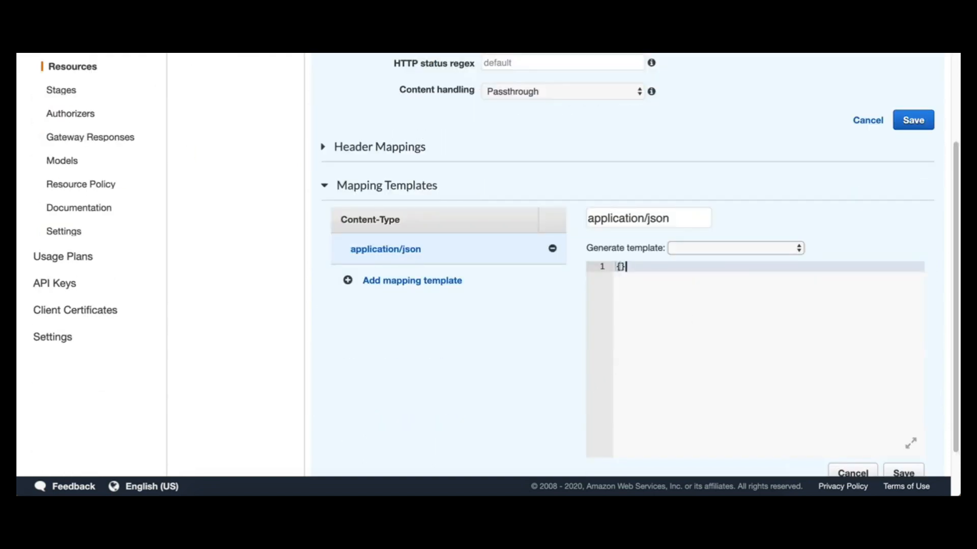
pyautogui.press('Return')
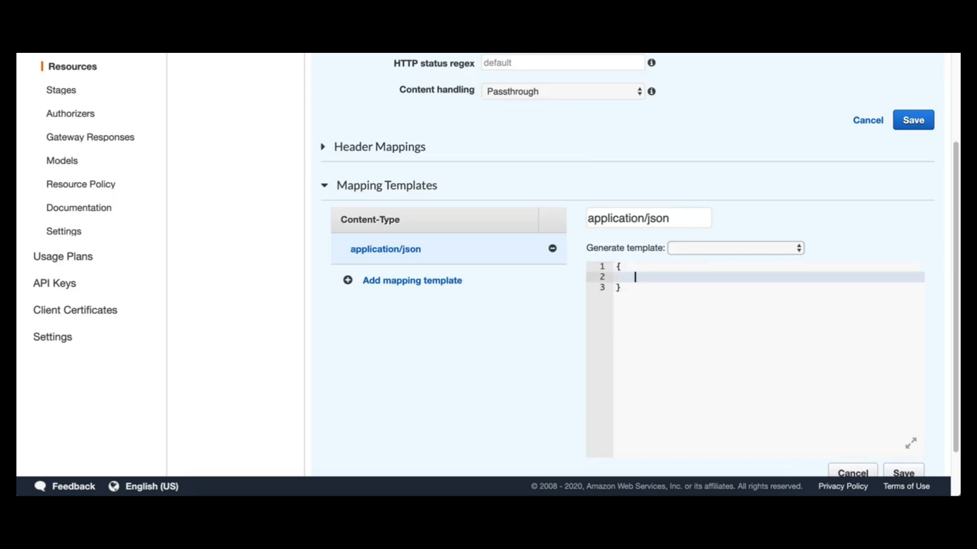
pyautogui.write('meessage: "')
pyautogui.write('Hello World ')
pyautogui.write('from API')
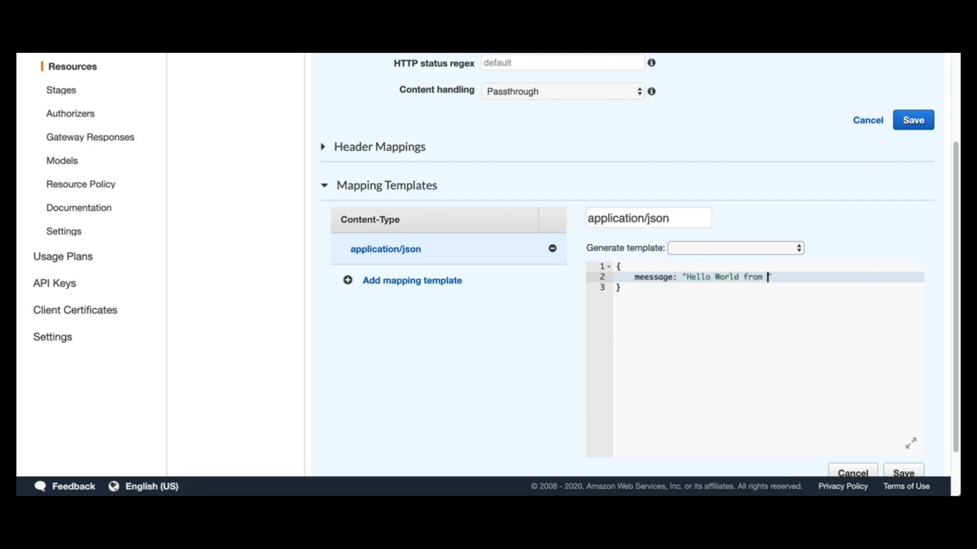
pyautogui.write(' Mock')
pyautogui.scroll(-2, 818, 349)
pyautogui.click(904, 413)
# Return to the POST method's execution overview and open its method test page
pyautogui.scroll(5, 733, 361)
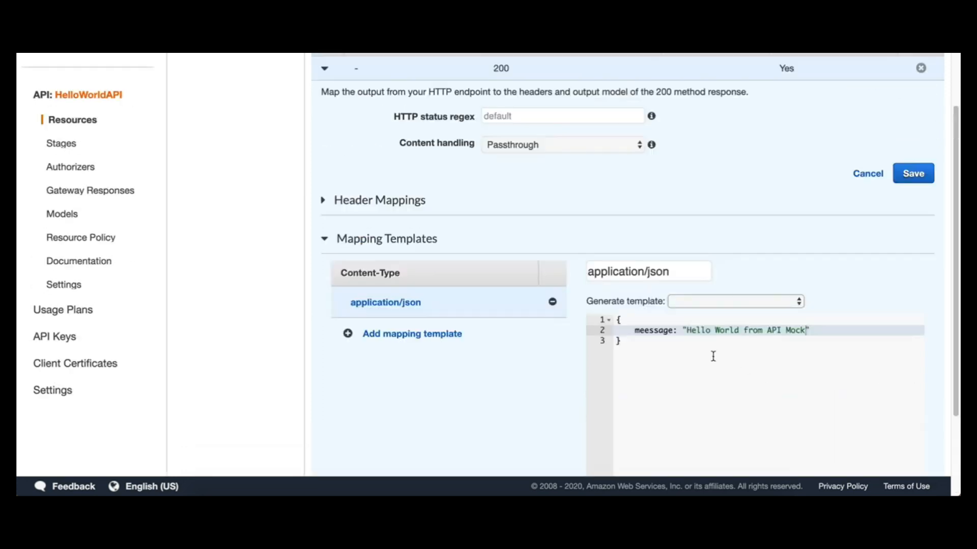
pyautogui.click(340, 102)
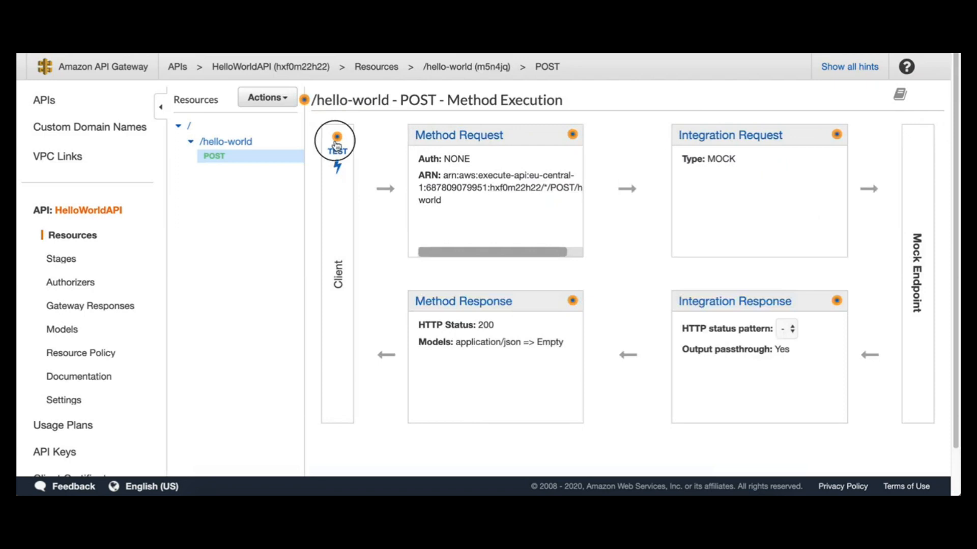
pyautogui.click(337, 137)
pyautogui.click(337, 150)
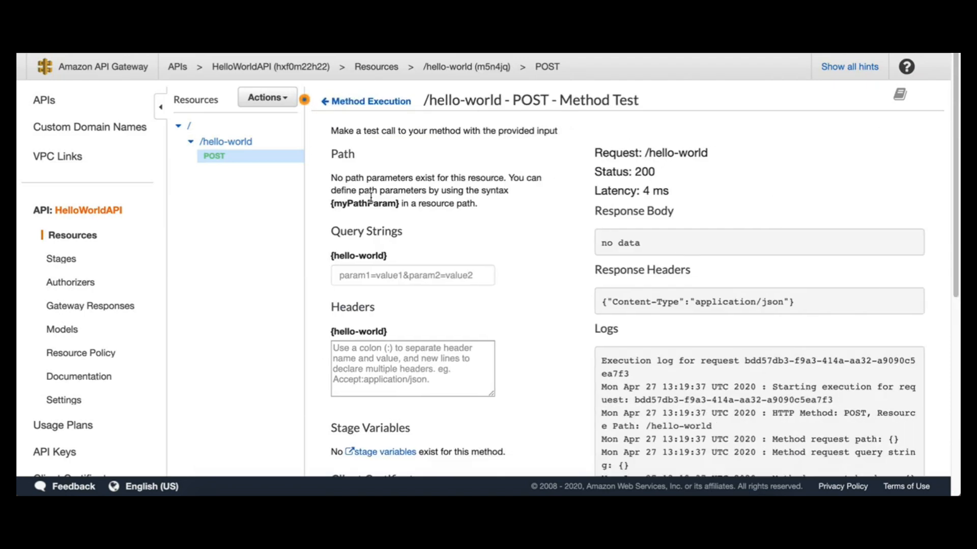
# Run the /hello-world POST test again with an empty request body and check the response body
pyautogui.scroll(-1, 460, 254)
pyautogui.scroll(-1, 400, 246)
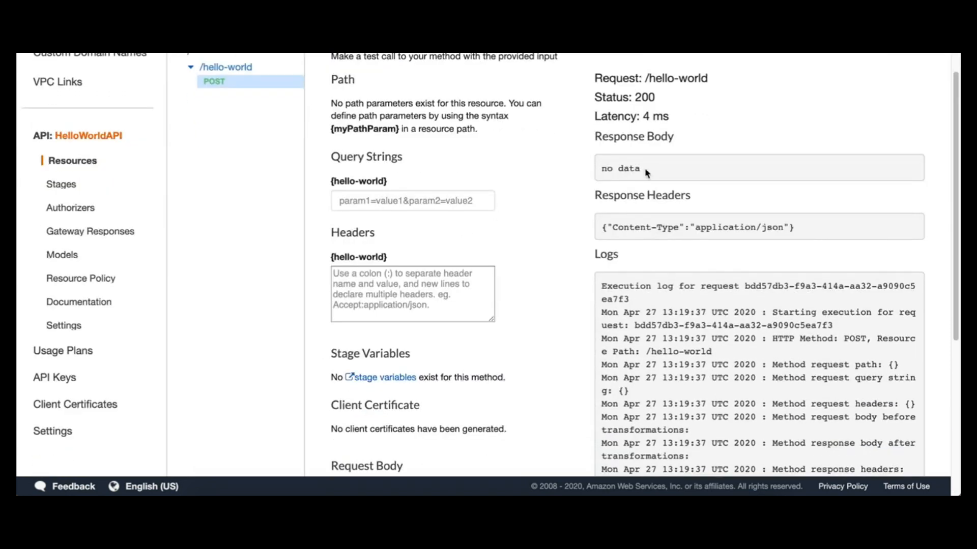
pyautogui.click(615, 167)
pyautogui.moveTo(615, 167); pyautogui.dragTo(654, 231)
pyautogui.scroll(-5, 610, 244)
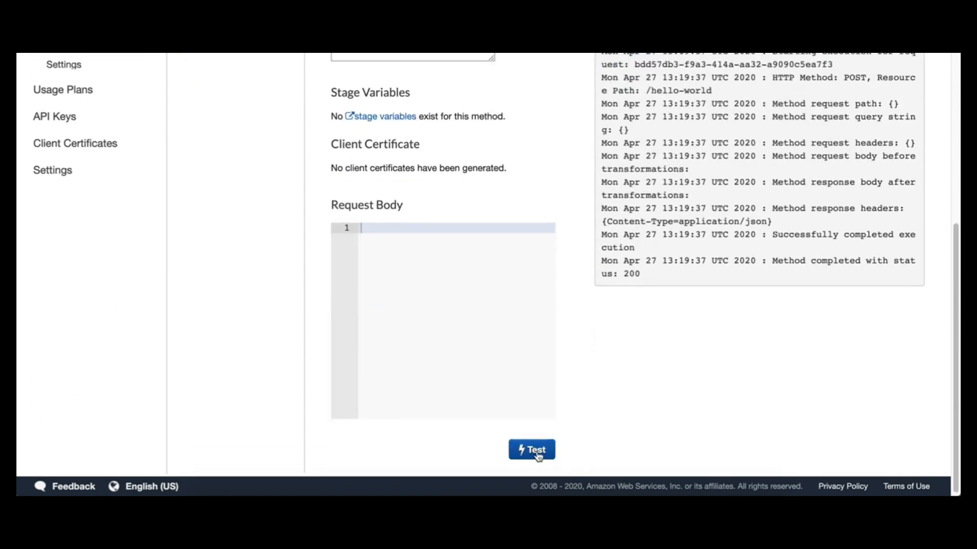
pyautogui.click(532, 450)
pyautogui.scroll(1, 605, 346)
pyautogui.scroll(6, 605, 345)
pyautogui.moveTo(628, 255); pyautogui.dragTo(846, 265)
pyautogui.click(845, 264)
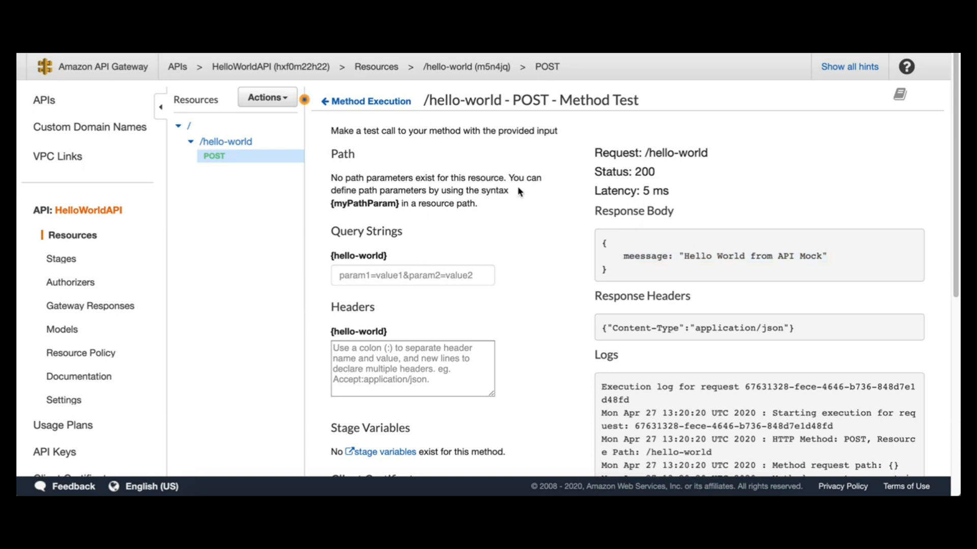
pyautogui.moveTo(502, 100); pyautogui.dragTo(421, 102)
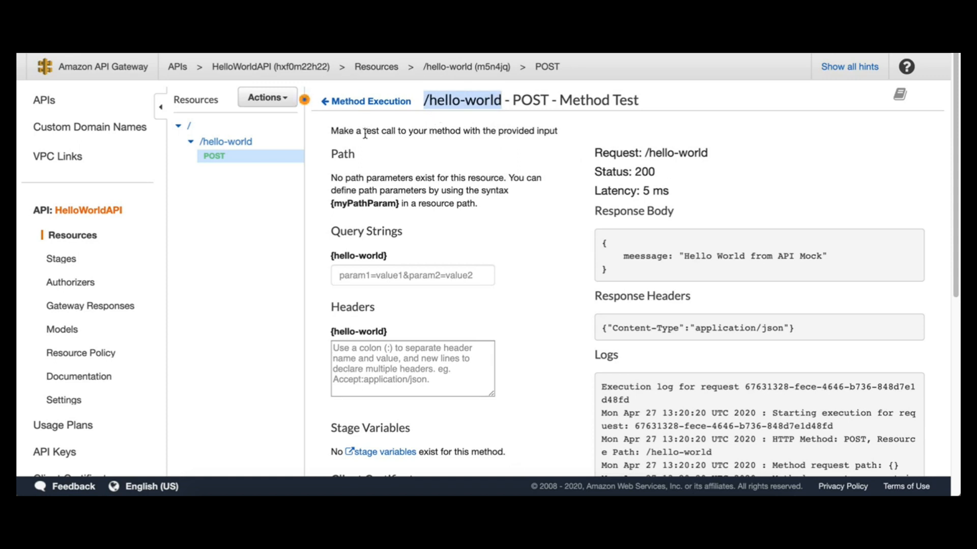
# Deploy the API to a new stage named test, with stage description "test environment" and deployment description 1.0.0
pyautogui.click(287, 102)
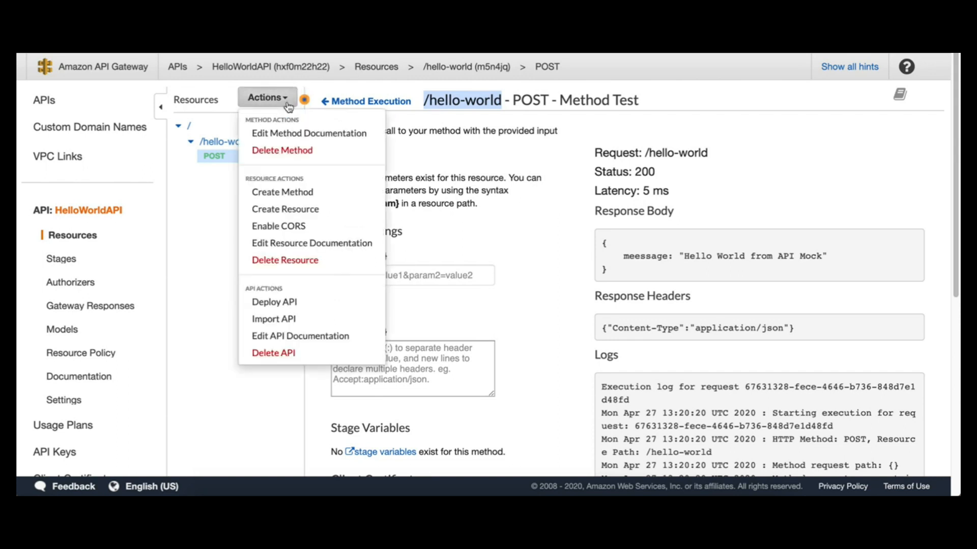
pyautogui.click(305, 303)
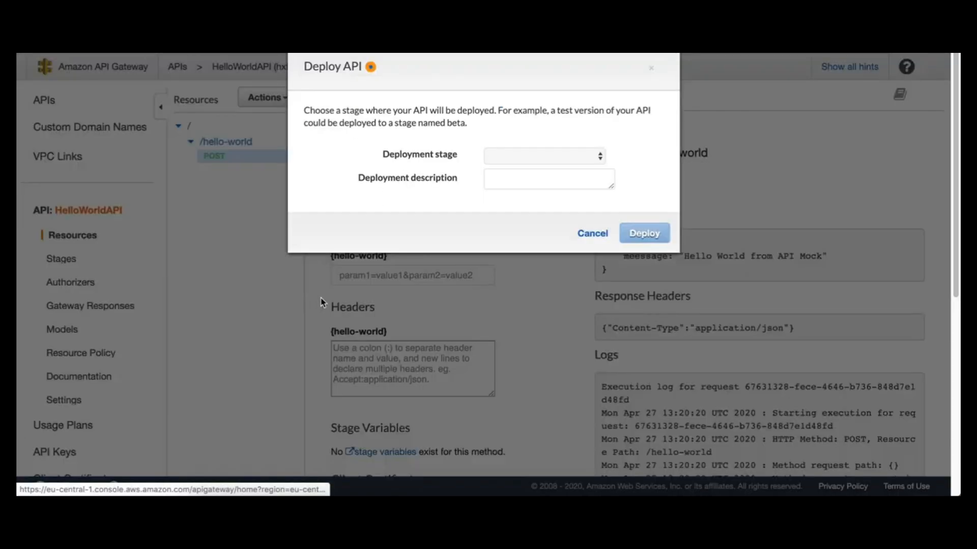
pyautogui.click(564, 157)
pyautogui.click(559, 166)
pyautogui.click(540, 174)
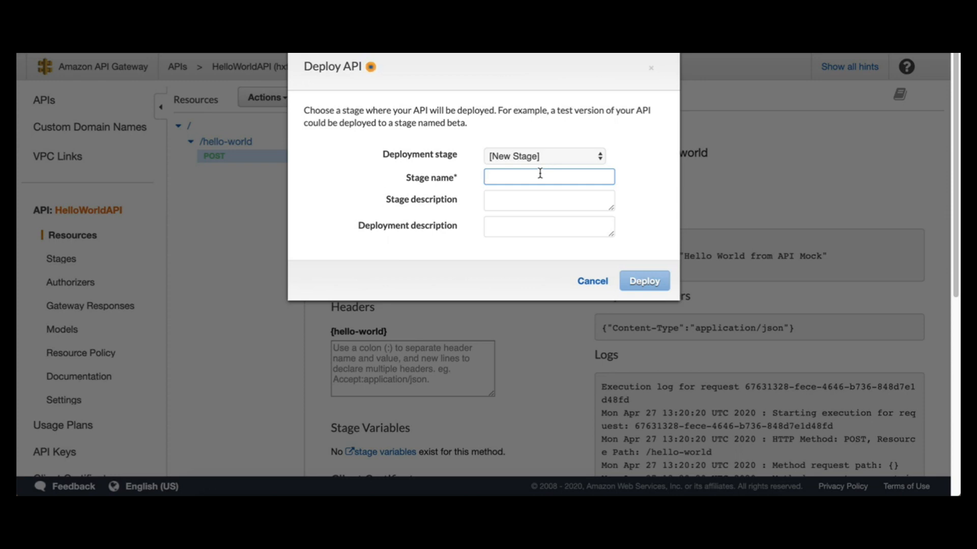
pyautogui.write('test')
pyautogui.press('Tab')
pyautogui.write('test environment')
pyautogui.press('Tab')
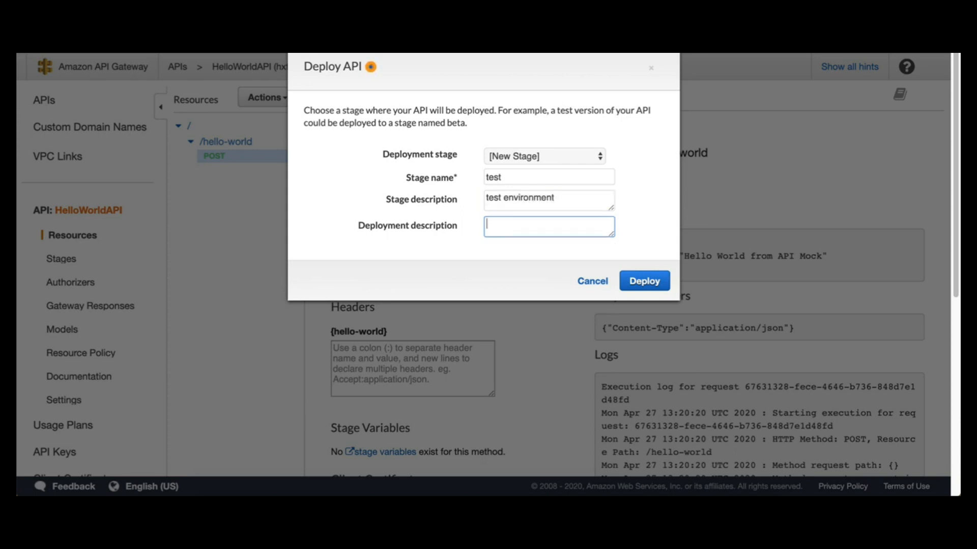
pyautogui.write('1.0.0')
pyautogui.click(642, 280)
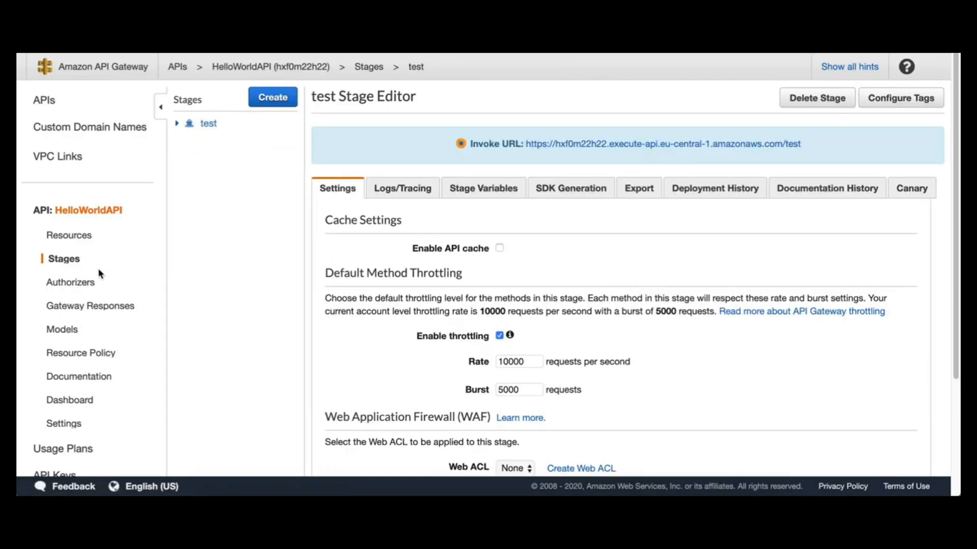
# Examine the test stage's /hello-world resource and its deployment history
pyautogui.click(57, 259)
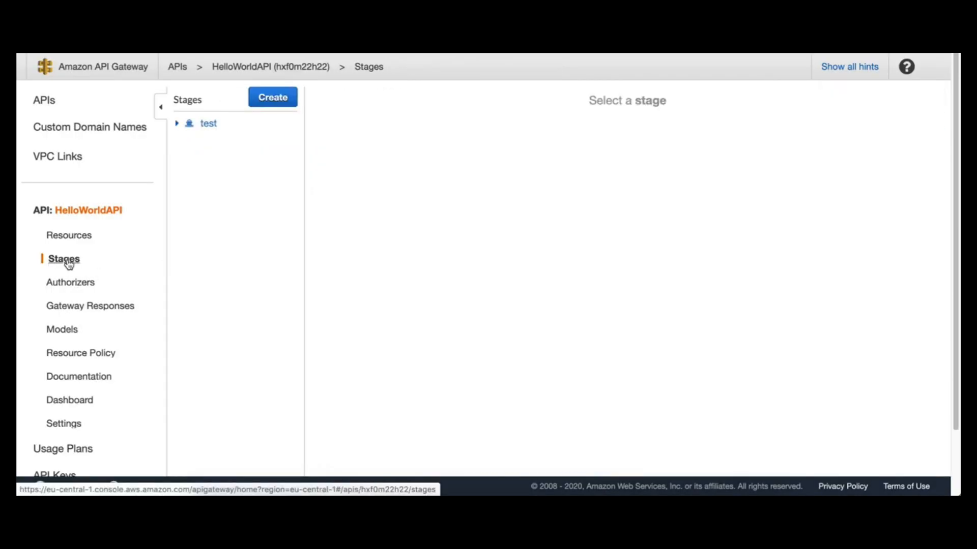
pyautogui.click(206, 126)
pyautogui.click(177, 123)
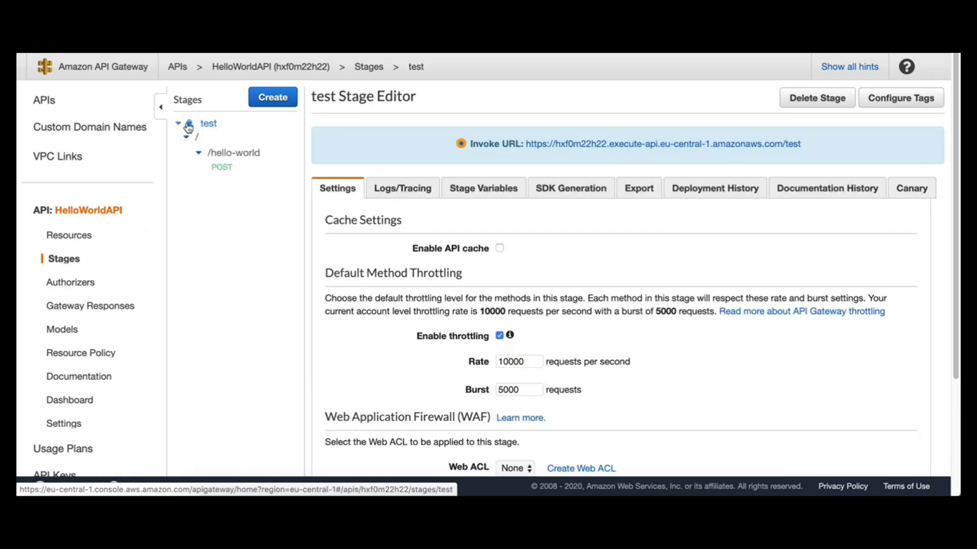
pyautogui.click(230, 171)
pyautogui.click(226, 152)
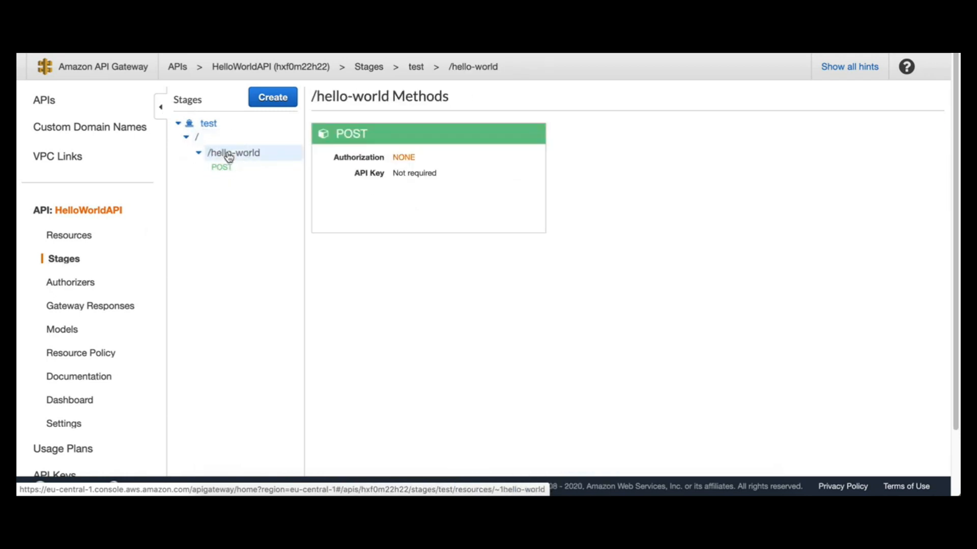
pyautogui.click(209, 126)
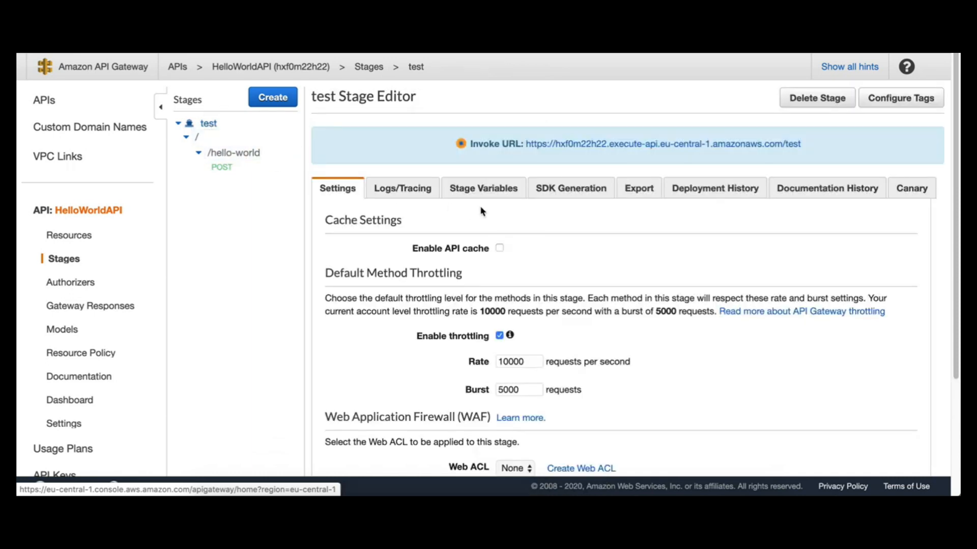
pyautogui.click(711, 197)
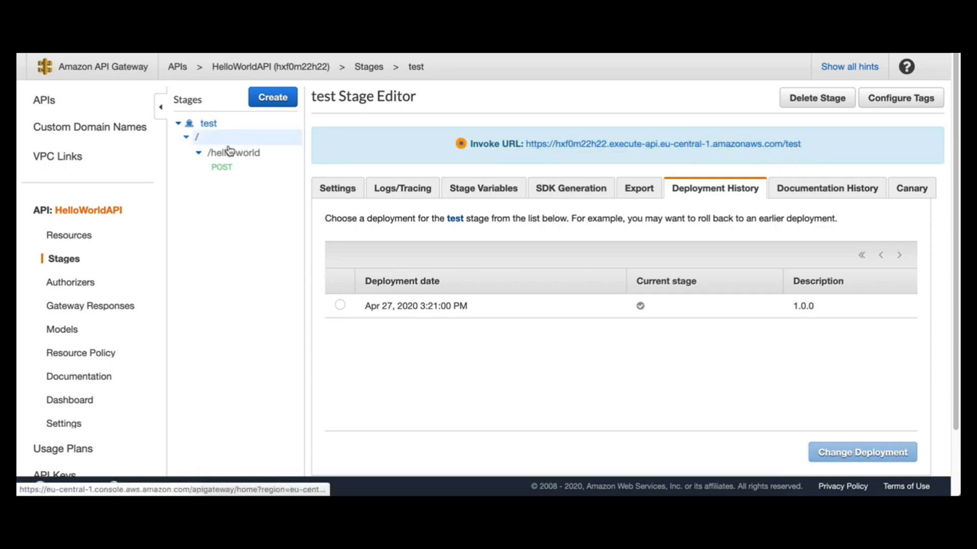
# Open the /hello-world POST method in the test stage and copy its invoke URL
pyautogui.click(228, 170)
pyautogui.moveTo(817, 133); pyautogui.dragTo(772, 137)
pyautogui.click(803, 143)
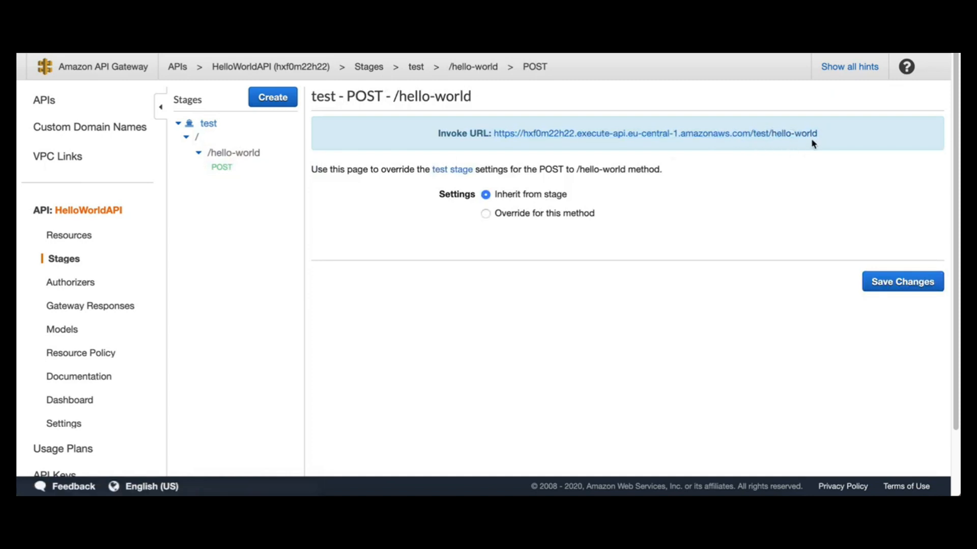
pyautogui.rightClick(790, 134)
pyautogui.hotkey('ctrl', 'c')
pyautogui.click(814, 199)
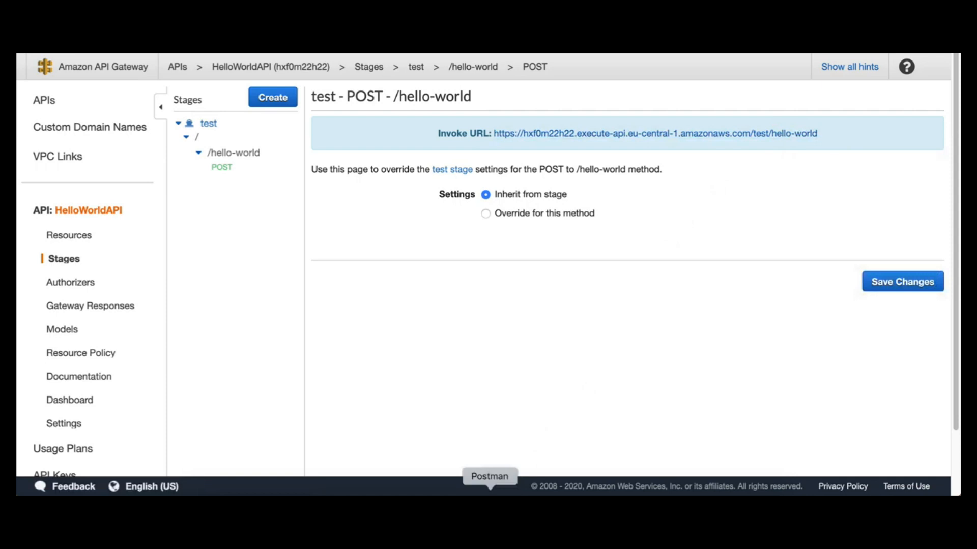
# Switch to Postman, send a POST request to the copied invoke URL, and check the response
pyautogui.click(490, 499)
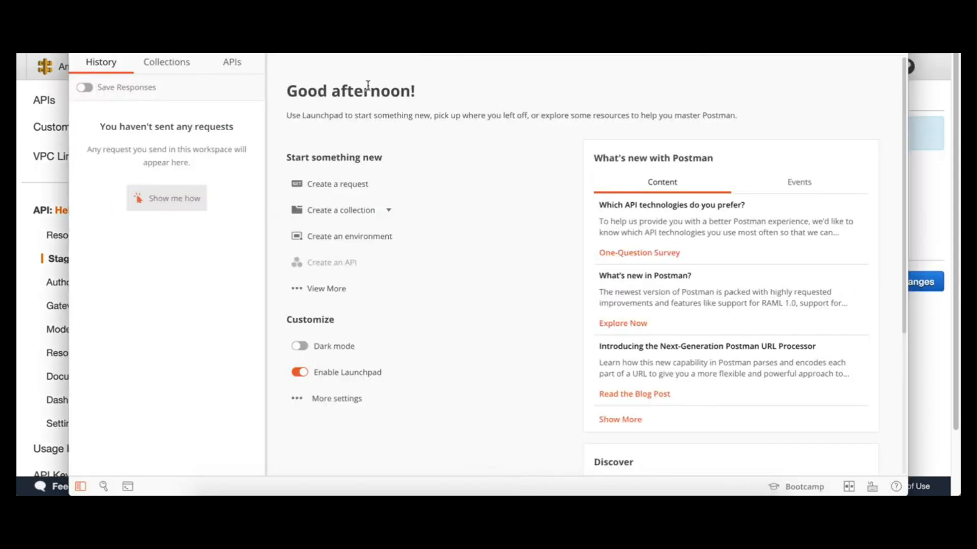
pyautogui.click(429, 99)
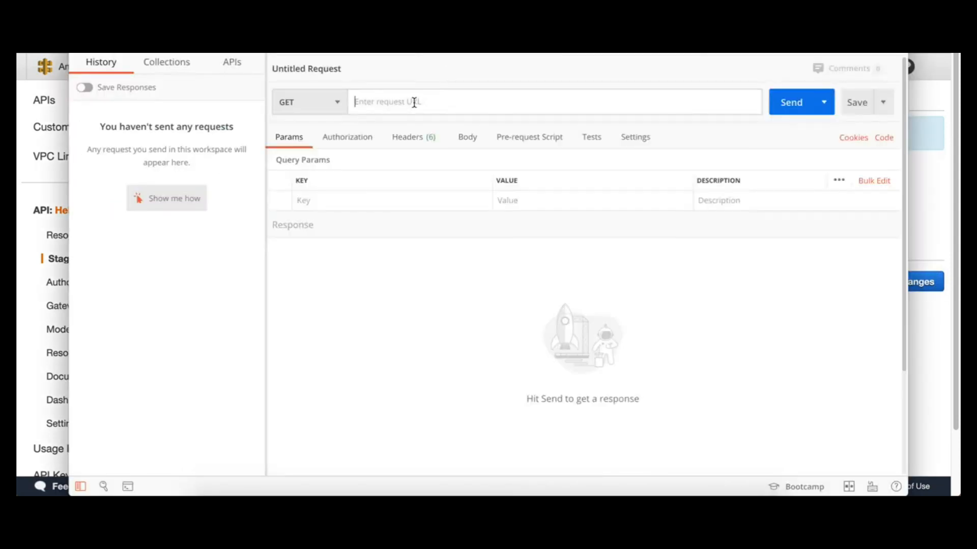
pyautogui.hotkey('ctrl', 'v')
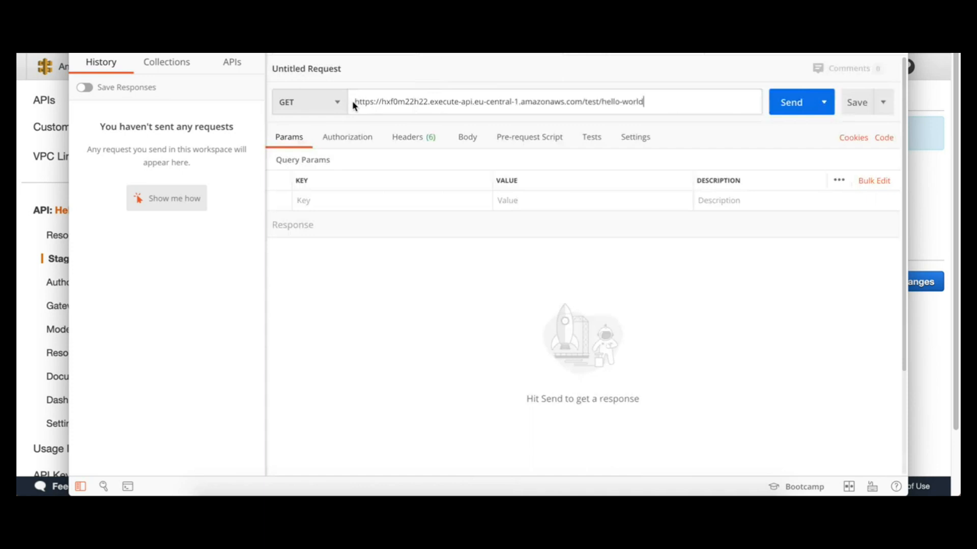
pyautogui.click(311, 103)
pyautogui.click(318, 153)
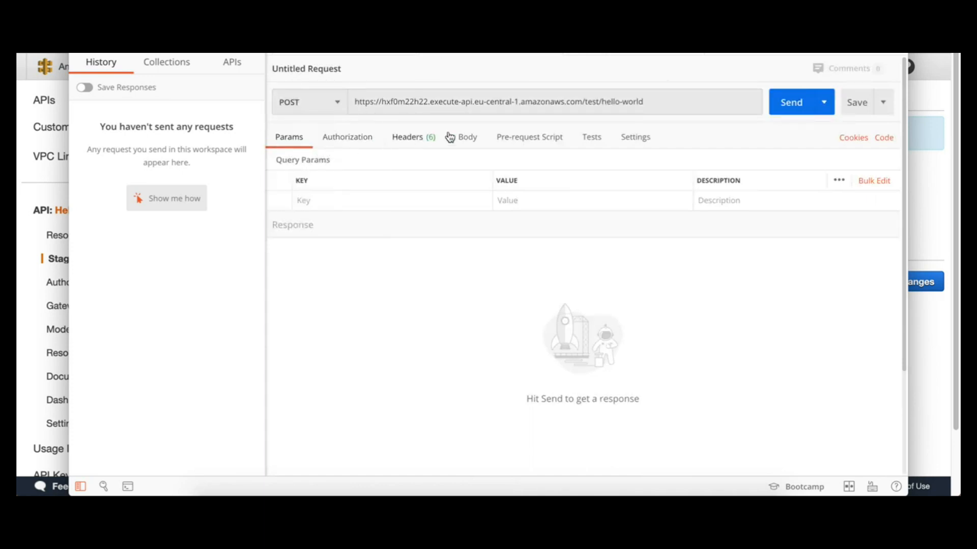
pyautogui.click(793, 103)
pyautogui.moveTo(403, 307); pyautogui.dragTo(306, 259)
pyautogui.click(465, 326)
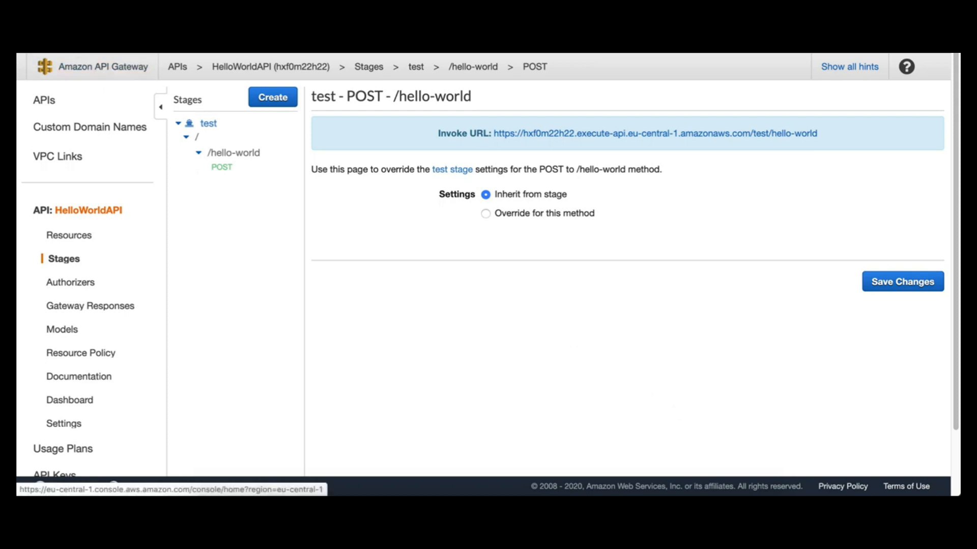
# Go back to the AWS Management Console home and find and open the Lambda service
pyautogui.click(91, 66)
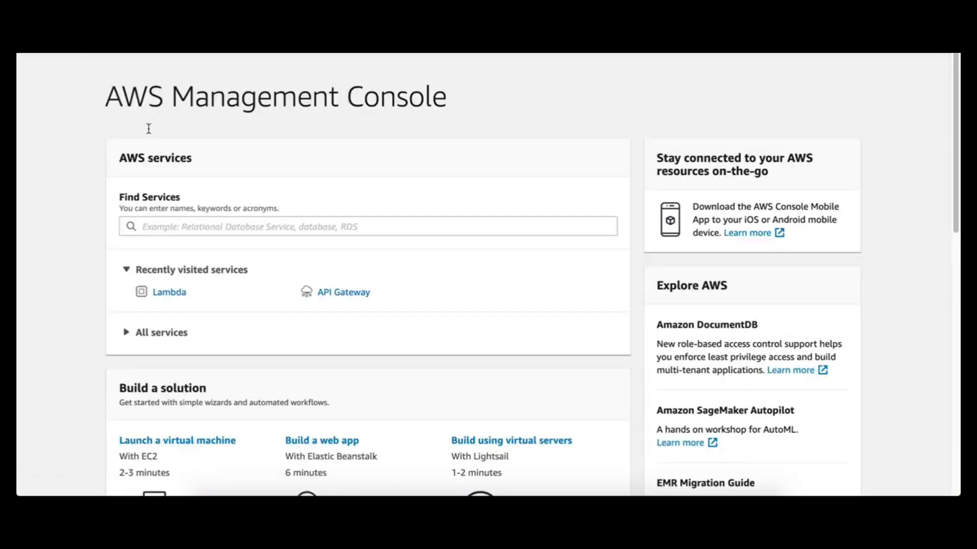
pyautogui.click(198, 219)
pyautogui.write('Api')
pyautogui.press('BackSpace')
pyautogui.press('BackSpace')
pyautogui.press('BackSpace')
pyautogui.write('Lam')
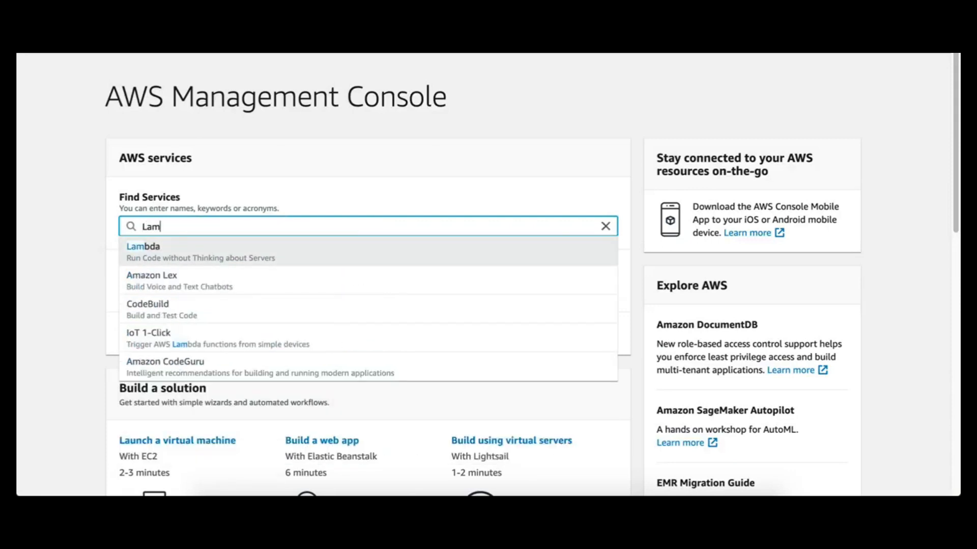
pyautogui.click(195, 248)
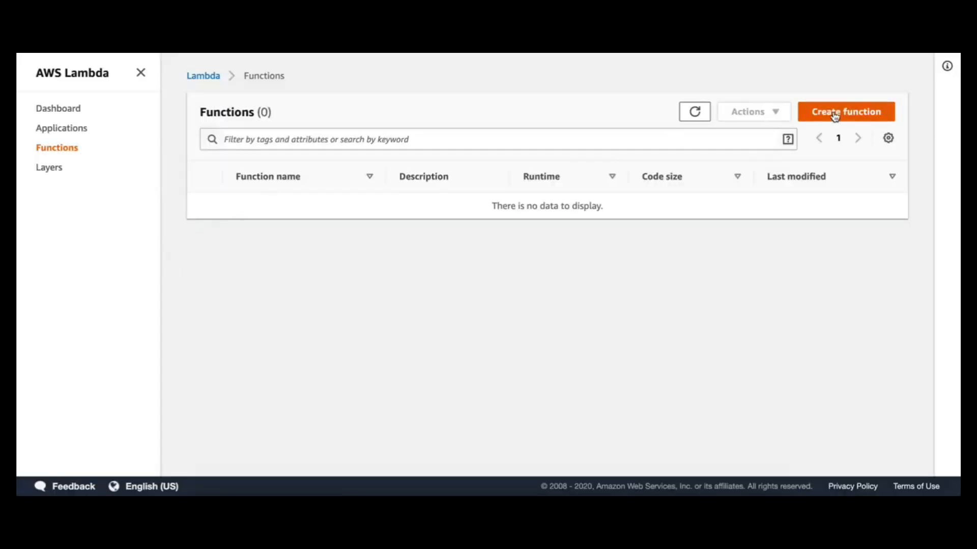
# Create a function from scratch named helloWorldLambda with the Node.js 12.x runtime and a new role with basic Lambda permissions
pyautogui.click(836, 112)
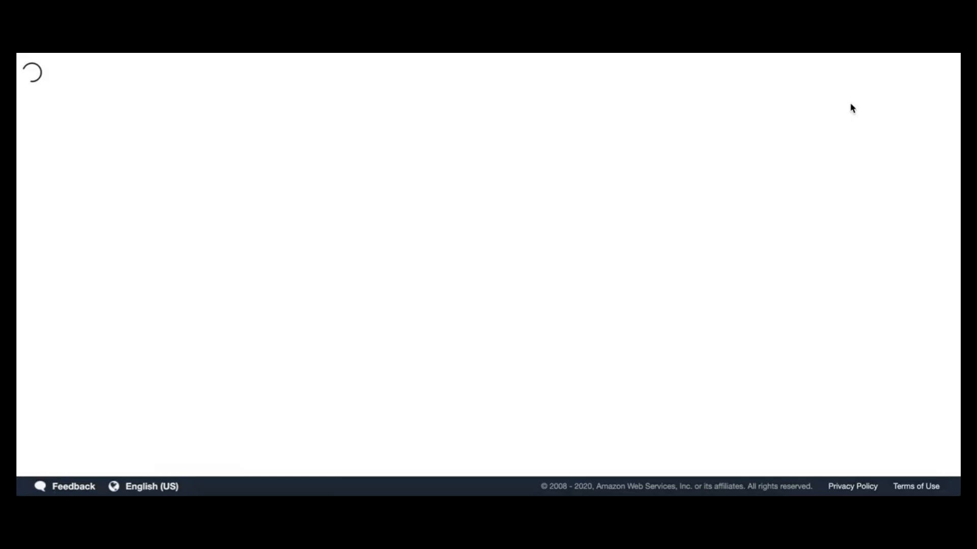
pyautogui.click(237, 363)
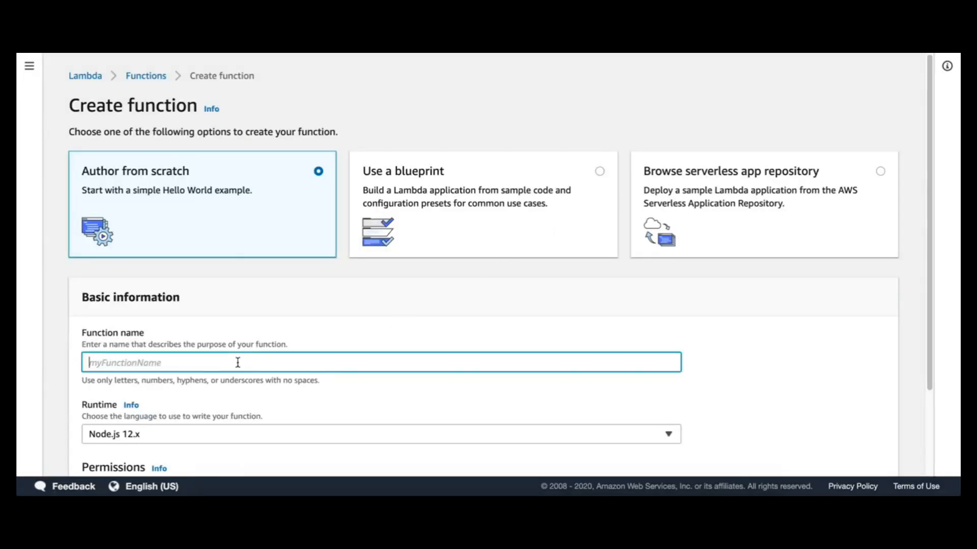
pyautogui.write('helloWorldLambda')
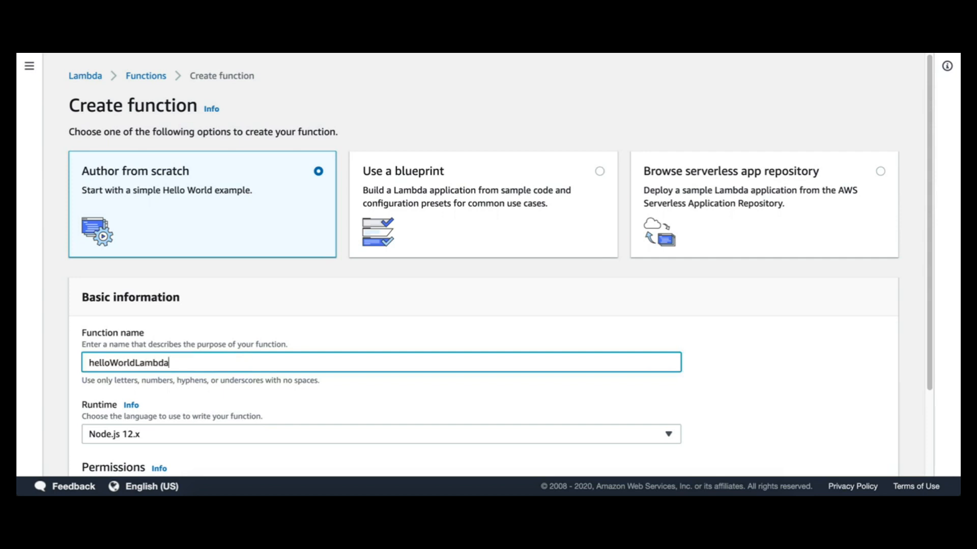
pyautogui.scroll(-2, 250, 343)
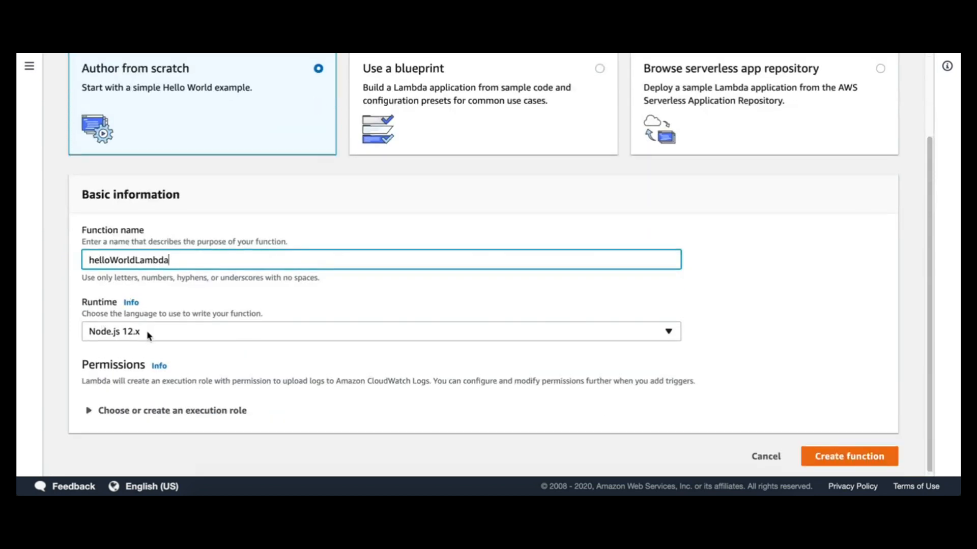
pyautogui.click(121, 410)
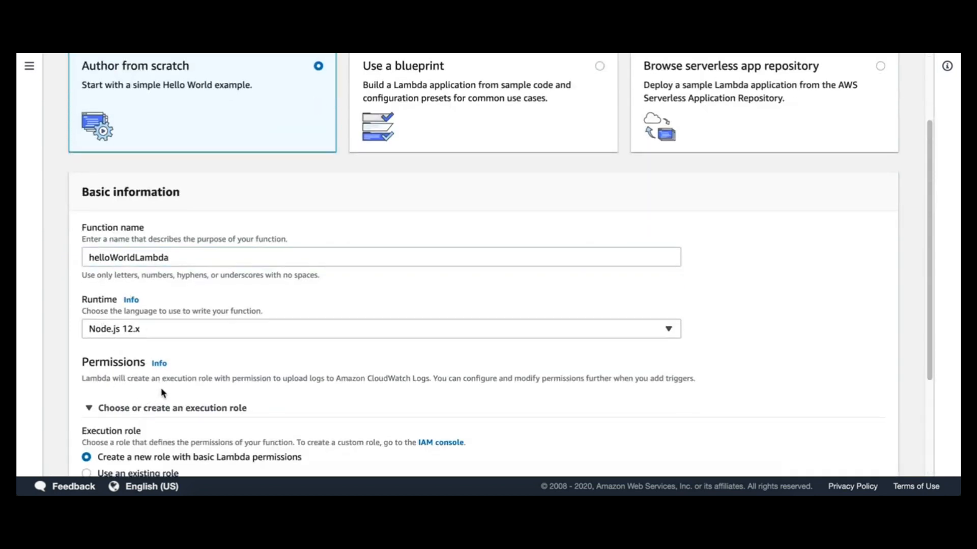
pyautogui.scroll(-3, 168, 377)
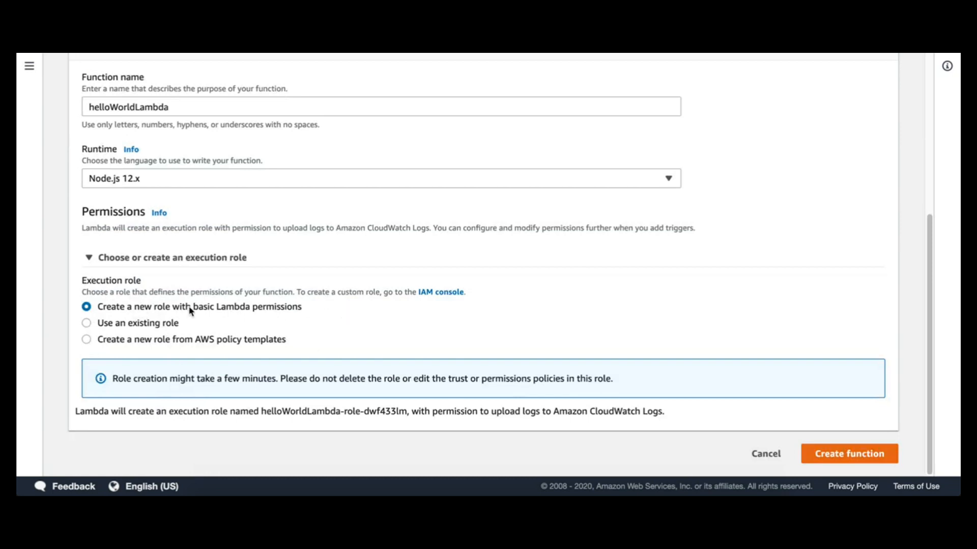
pyautogui.click(844, 457)
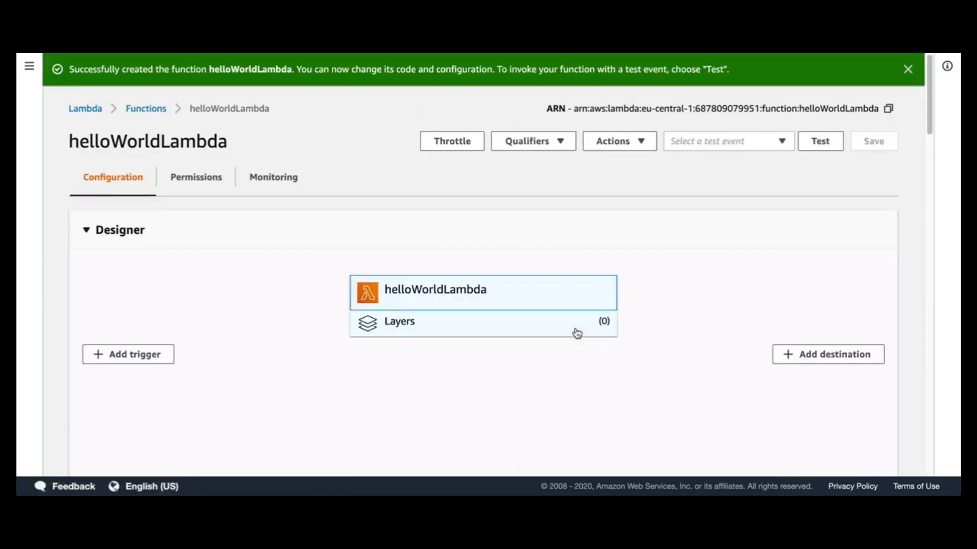
# Examine the default handler code in the helloWorldLambda function's index.js file
pyautogui.scroll(-7, 63, 294)
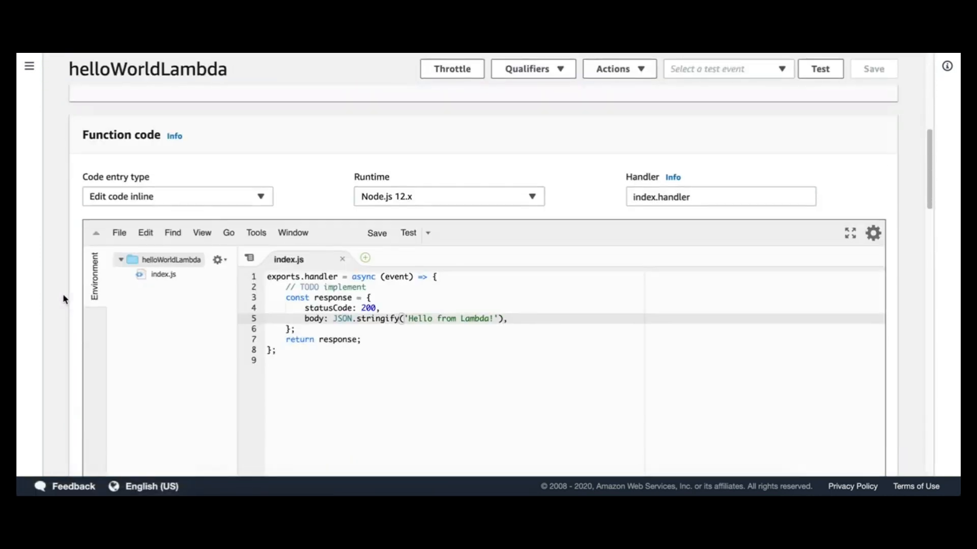
pyautogui.scroll(-1, 63, 294)
pyautogui.moveTo(320, 308); pyautogui.dragTo(266, 223)
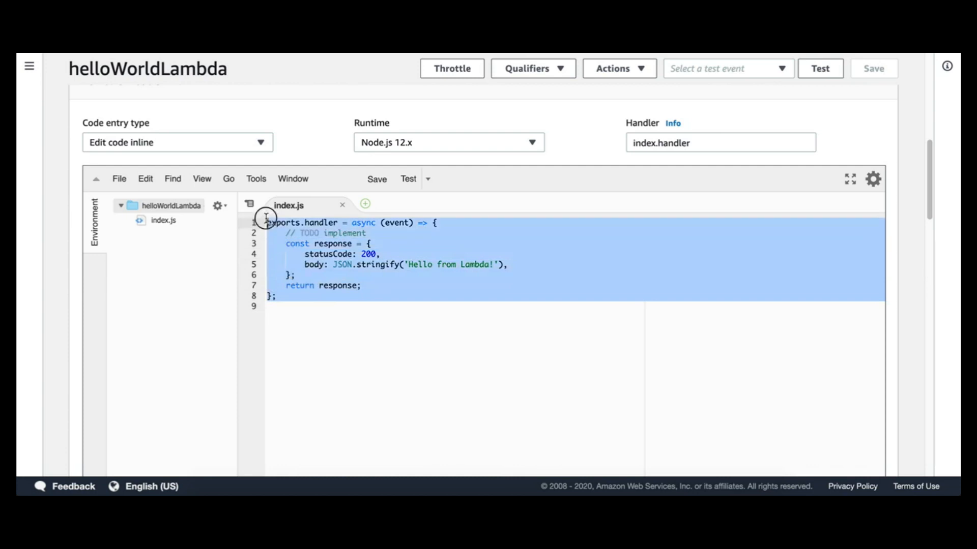
pyautogui.click(342, 243)
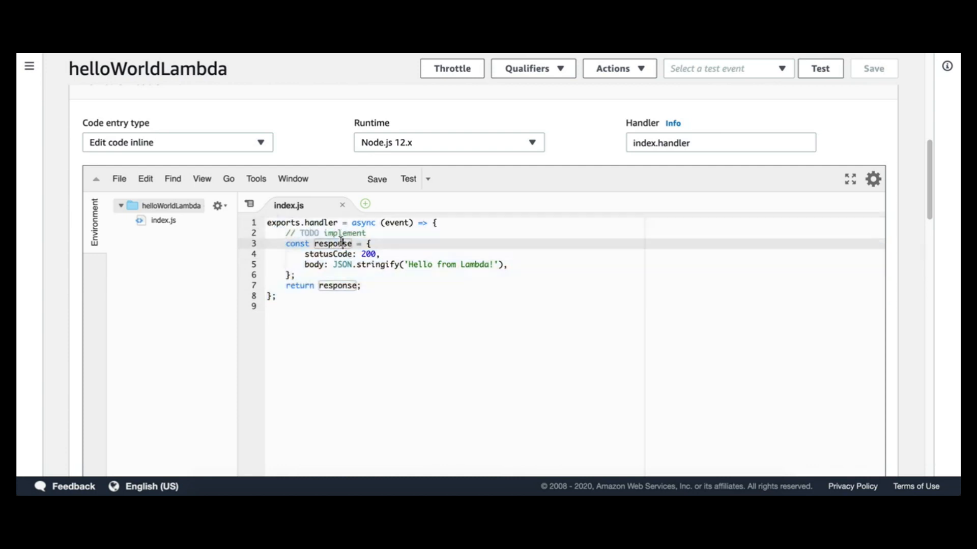
pyautogui.click(349, 233)
pyautogui.moveTo(318, 303); pyautogui.dragTo(250, 220)
# Change the response body text in index.js to 'Hello from Lambda WebSocket!' and save the file
pyautogui.click(399, 264)
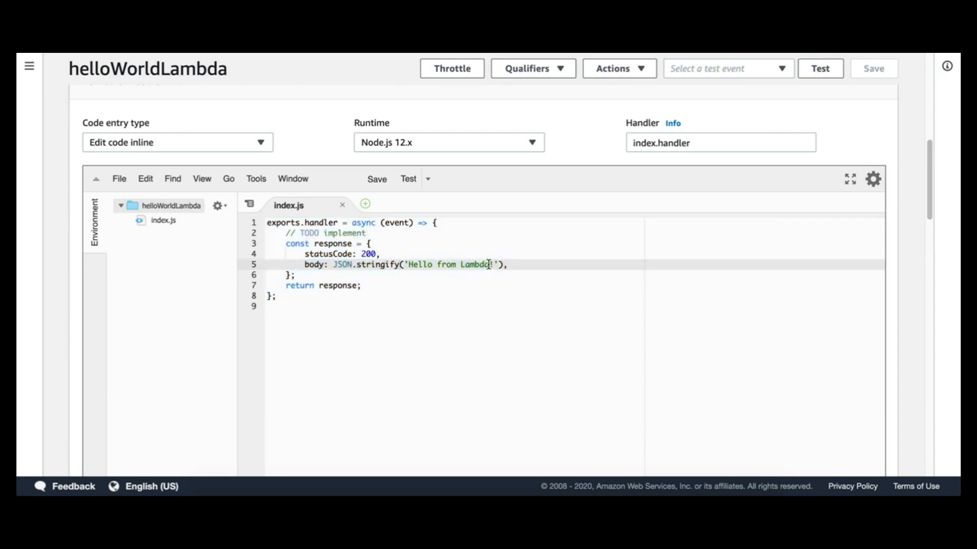
pyautogui.write('WS')
pyautogui.write('!')
pyautogui.write('ebSocket')
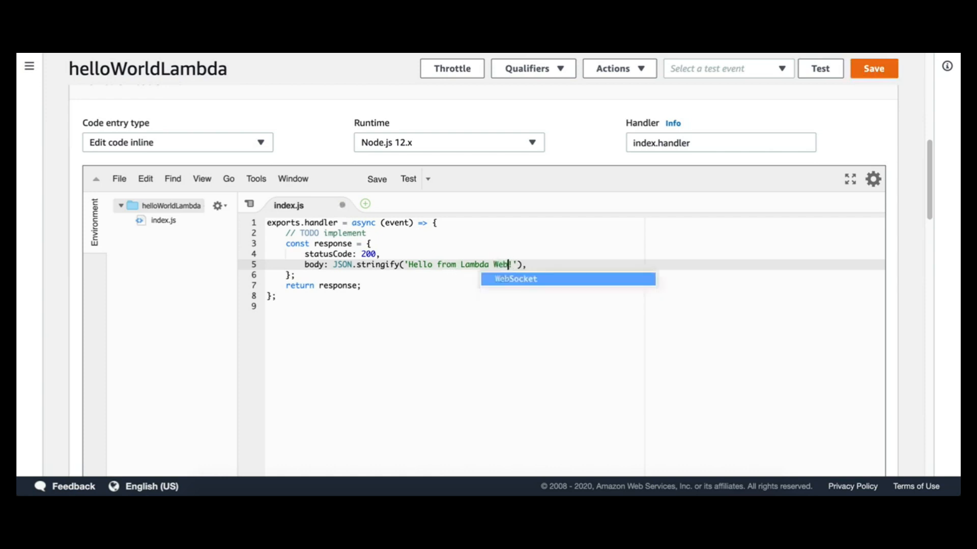
pyautogui.hotkey('ctrl', 's')
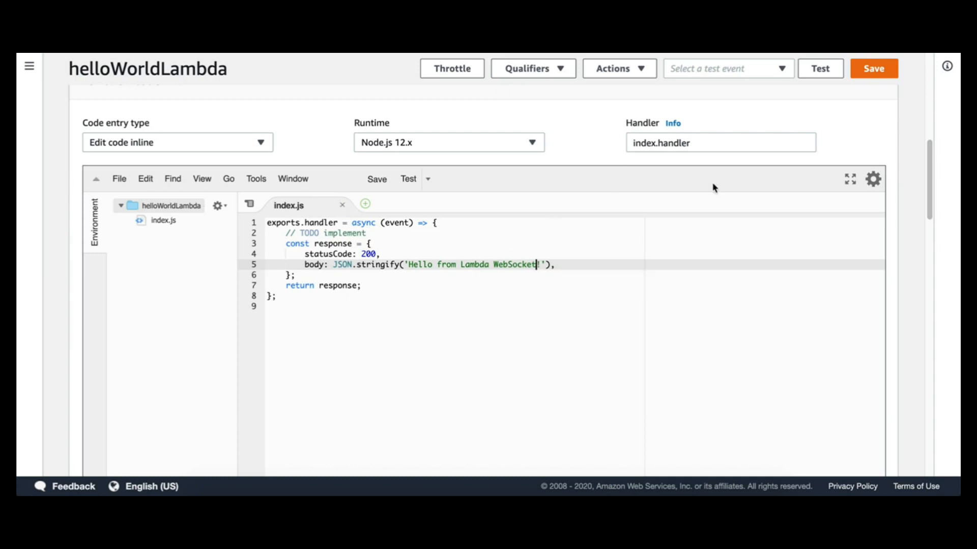
# Make the response body text in index.js read 'Hello from Lambda RestAPI!' and save the function
pyautogui.doubleClick(519, 266)
pyautogui.write('RestAPi')
pyautogui.press('BackSpace')
pyautogui.press('BackSpace')
pyautogui.write('I!')
pyautogui.click(864, 70)
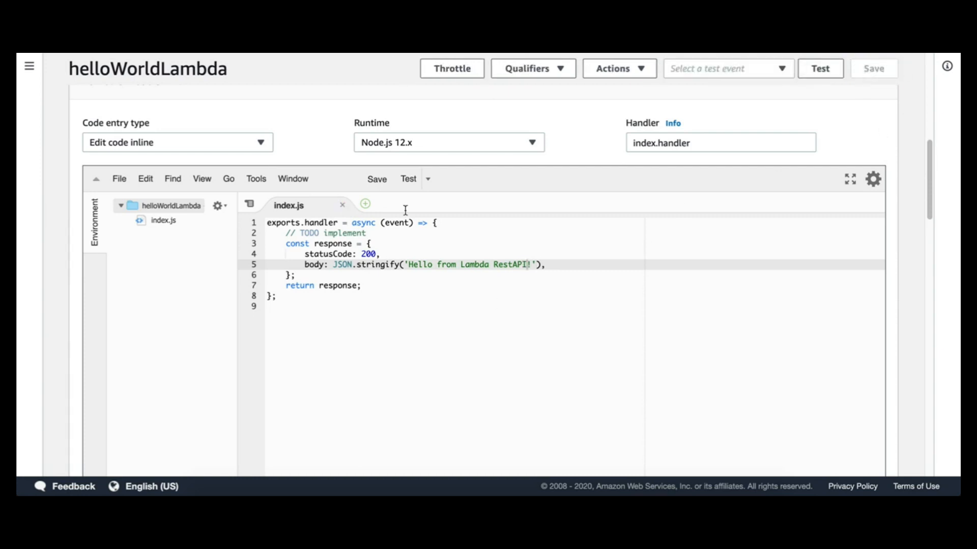
# Find the API Gateway service and open the HelloWorldAPI
pyautogui.click(145, 55)
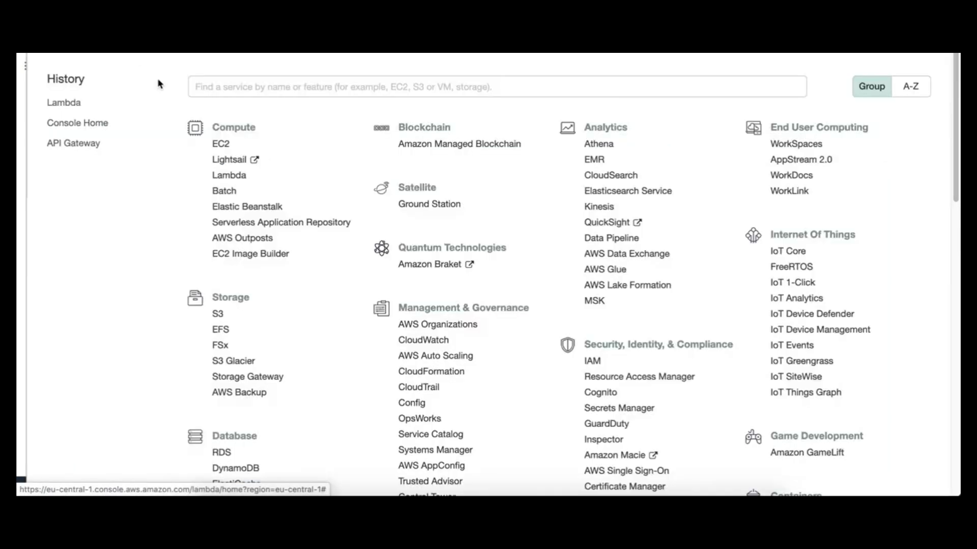
pyautogui.write('API')
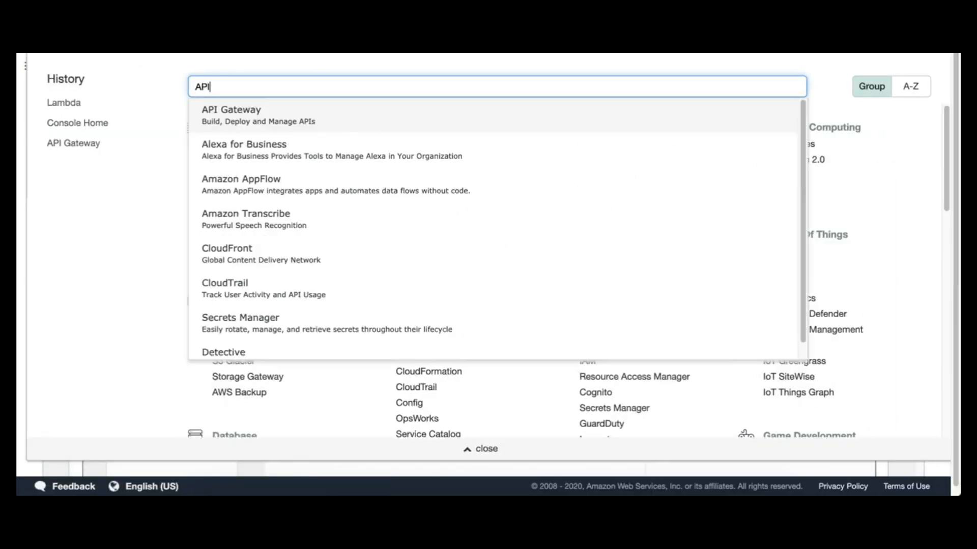
pyautogui.click(257, 114)
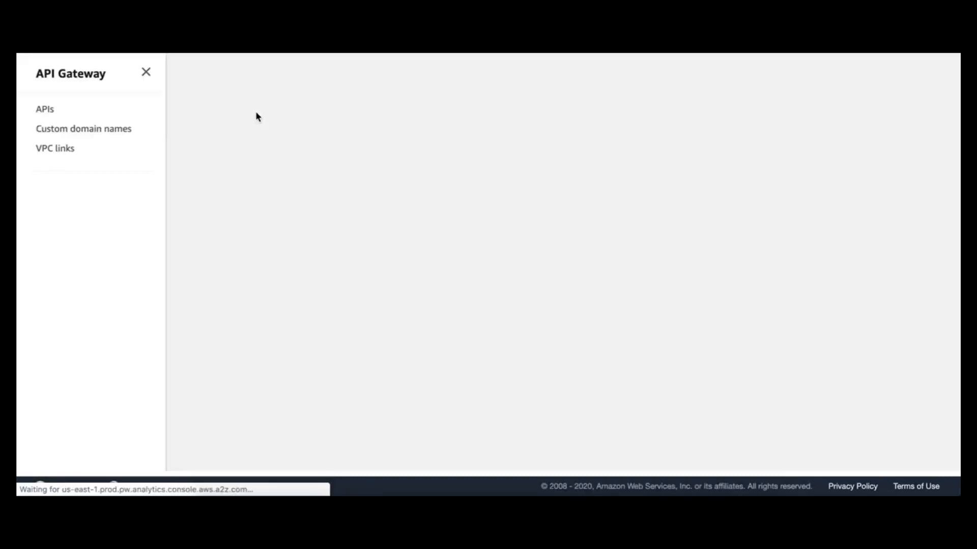
pyautogui.click(269, 181)
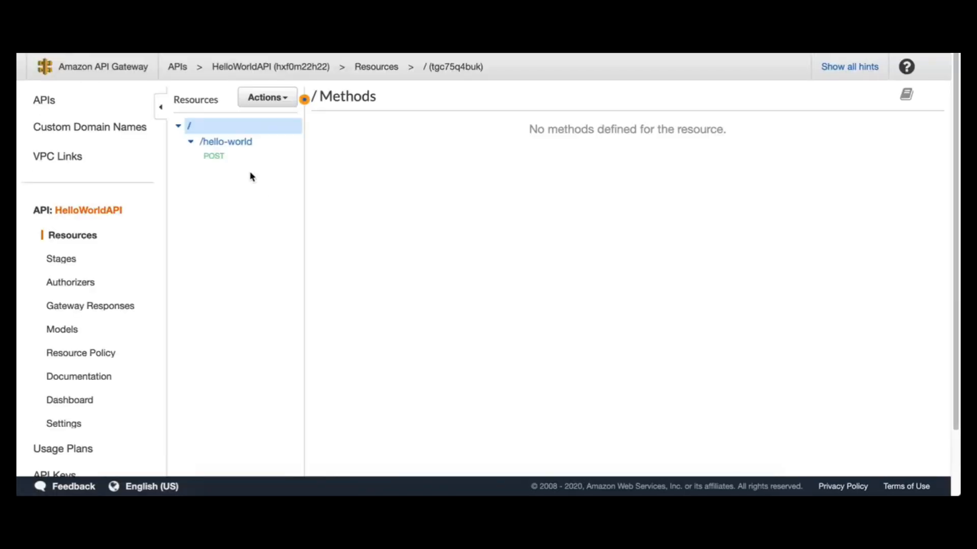
# Create a GET method on the /hello-world resource
pyautogui.click(223, 146)
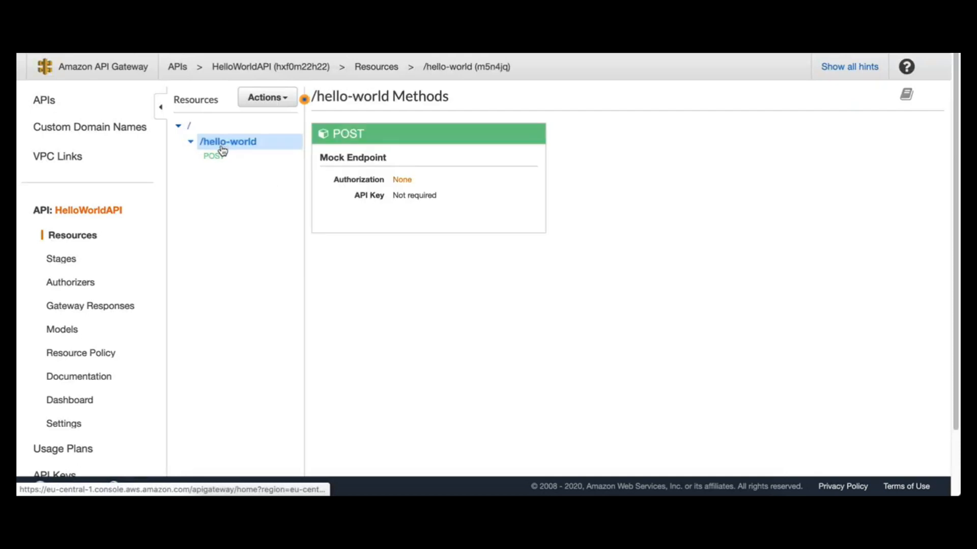
pyautogui.click(281, 100)
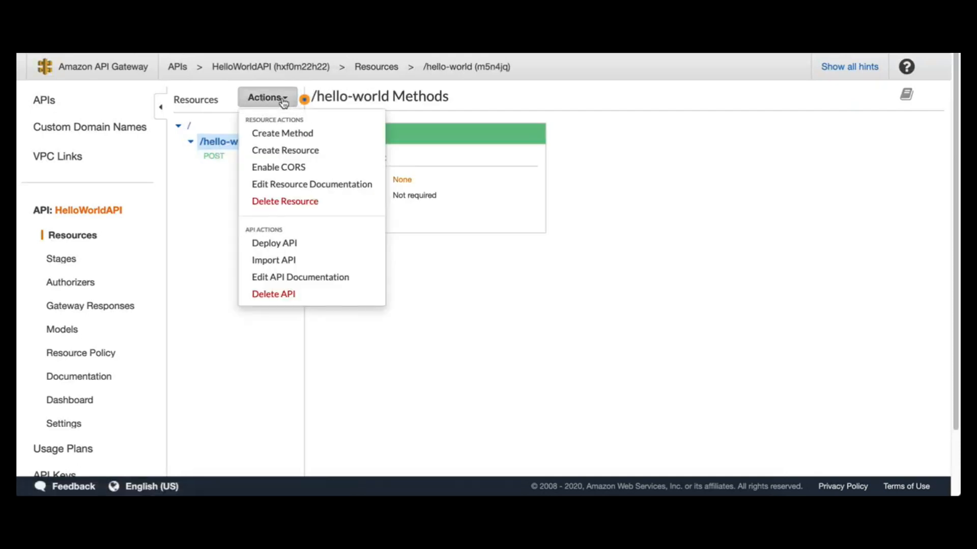
pyautogui.click(308, 137)
pyautogui.click(241, 170)
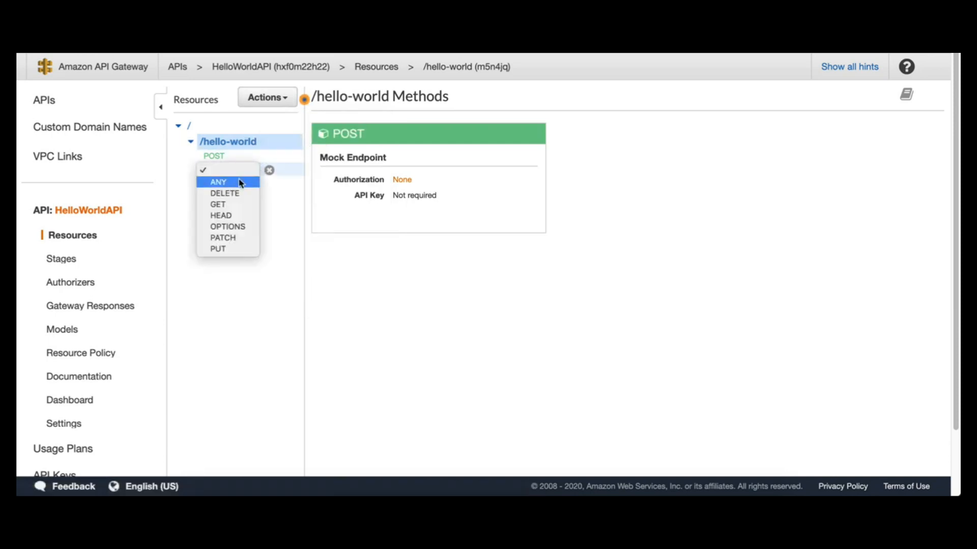
pyautogui.click(242, 205)
pyautogui.click(267, 170)
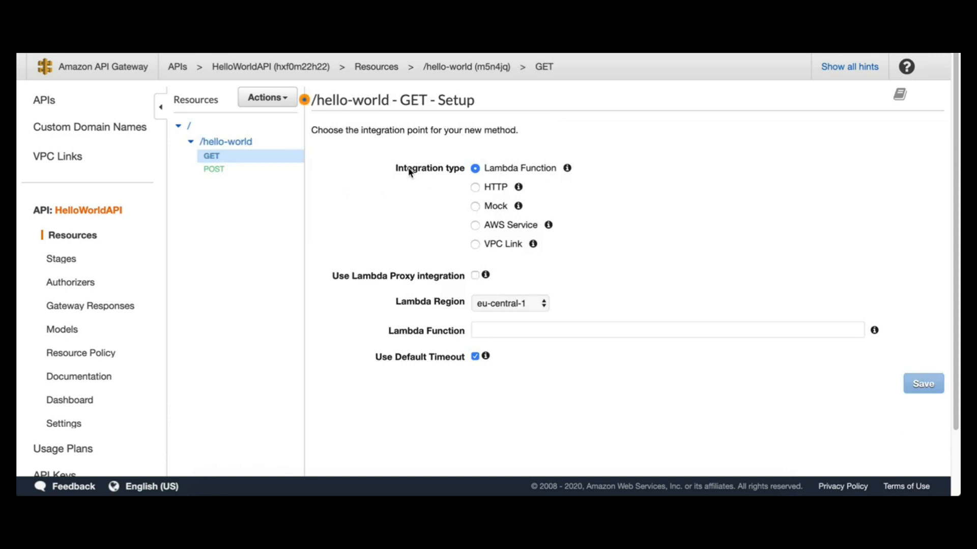
# Integrate the GET method with the helloWorldLambda function, save it, and grant API Gateway permission to invoke the function
pyautogui.click(524, 331)
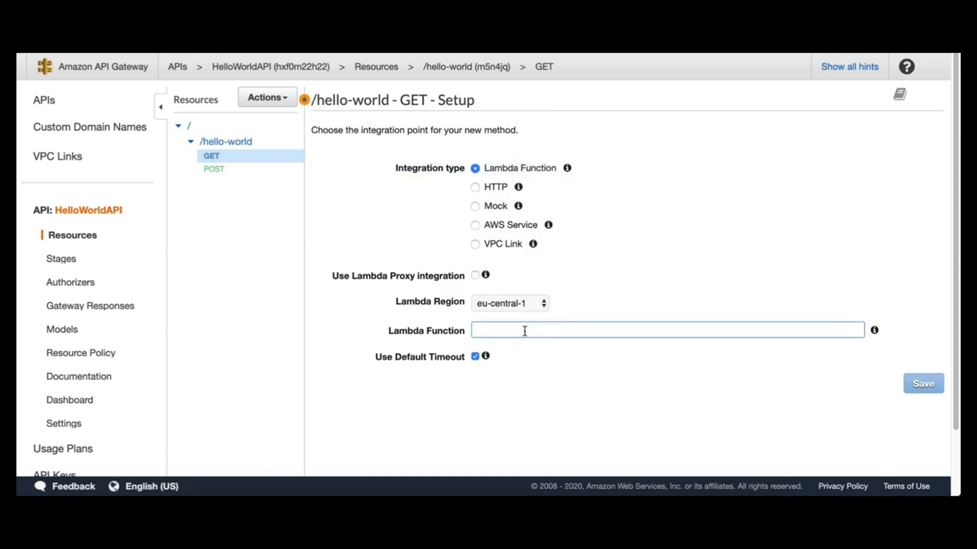
pyautogui.write('hell')
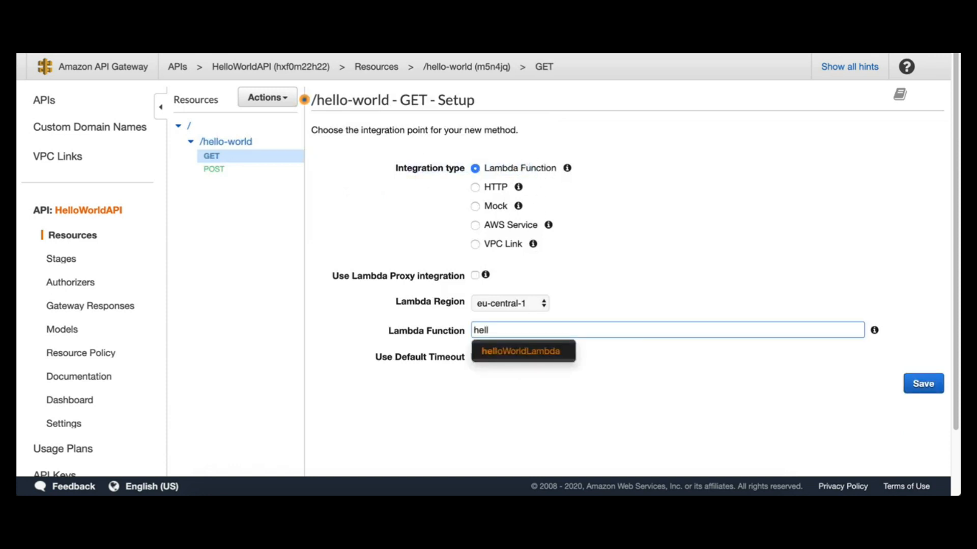
pyautogui.click(534, 350)
pyautogui.click(921, 384)
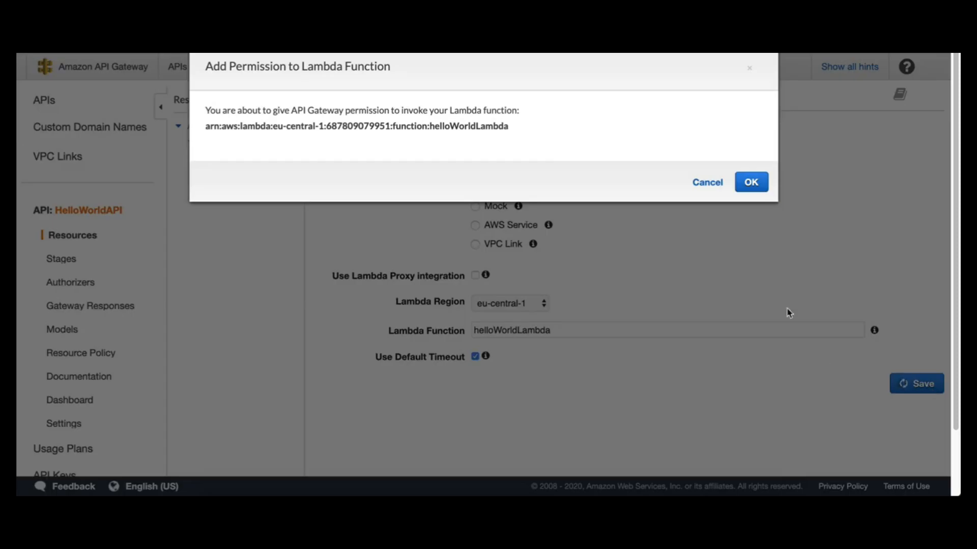
pyautogui.click(753, 187)
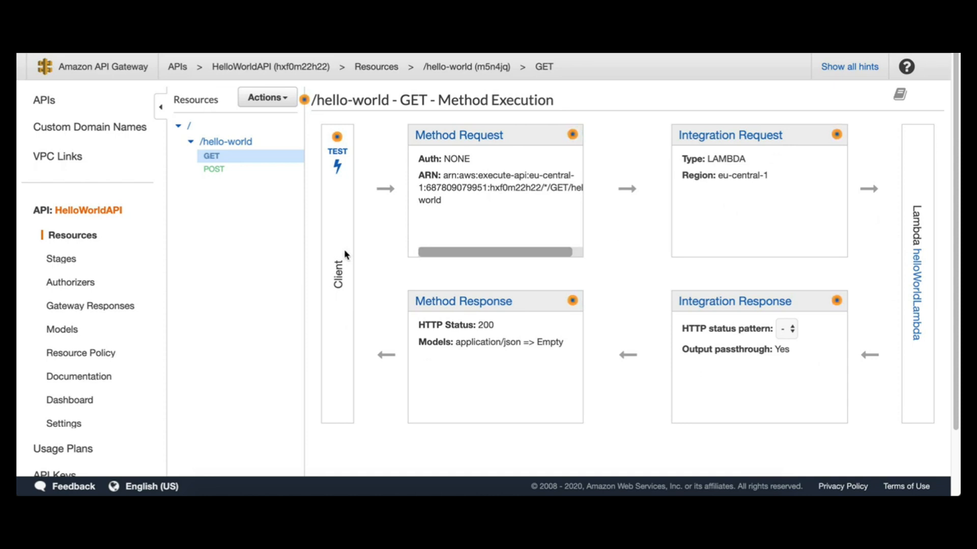
# Run a test call of the /hello-world GET method, check its response body, and return to the method execution overview
pyautogui.moveTo(913, 205); pyautogui.dragTo(917, 338)
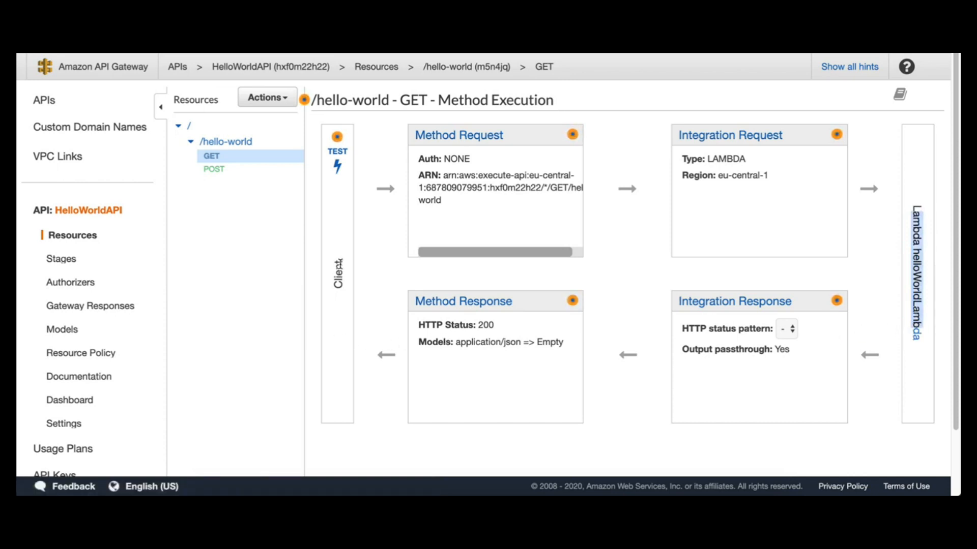
pyautogui.click(340, 160)
pyautogui.scroll(-2, 527, 339)
pyautogui.click(532, 449)
pyautogui.moveTo(674, 169); pyautogui.dragTo(811, 169)
pyautogui.click(670, 164)
pyautogui.moveTo(641, 157); pyautogui.dragTo(722, 172)
pyautogui.scroll(2, 718, 182)
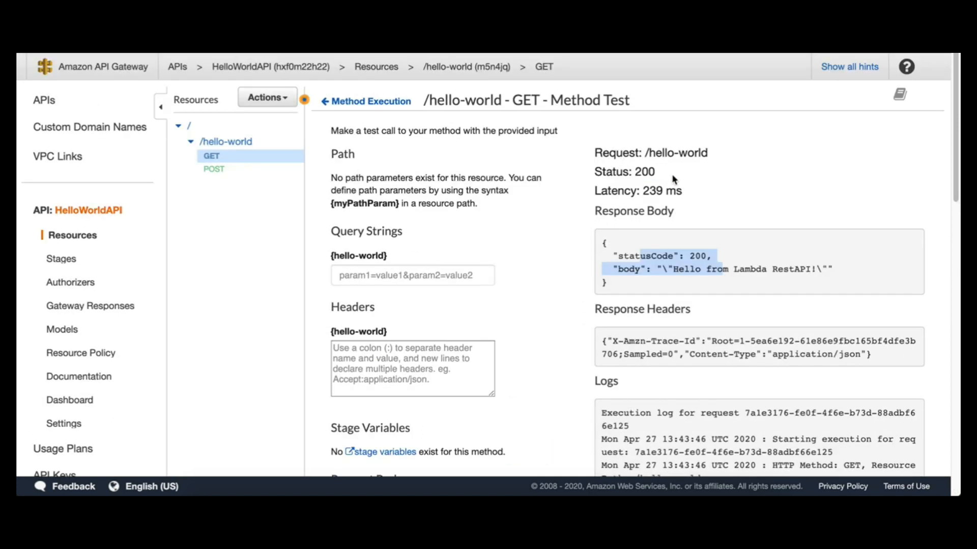
pyautogui.click(374, 100)
# Deploy the API to the test stage with the deployment description 1.1.0
pyautogui.click(285, 97)
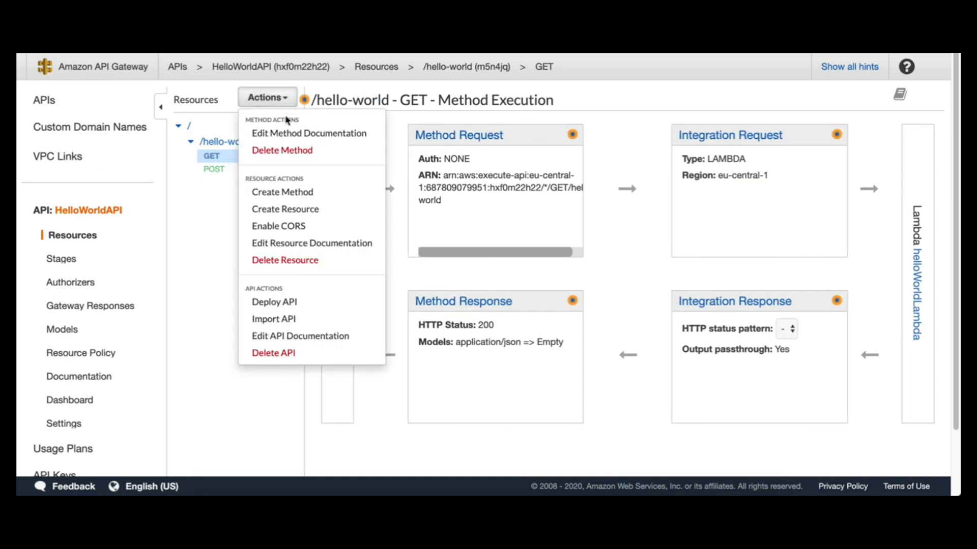
pyautogui.click(318, 304)
pyautogui.click(564, 160)
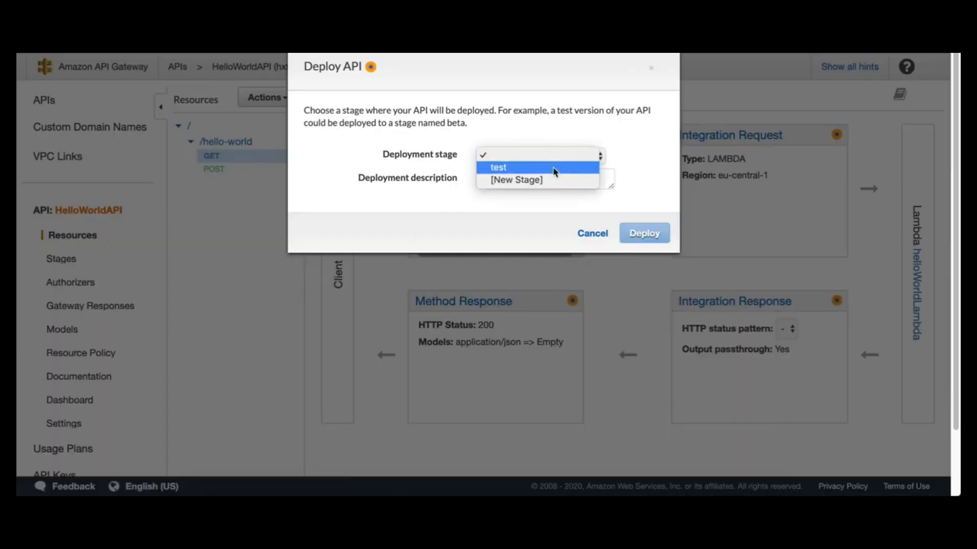
pyautogui.click(551, 165)
pyautogui.click(550, 176)
pyautogui.write('1.0.')
pyautogui.write('.0')
pyautogui.click(644, 234)
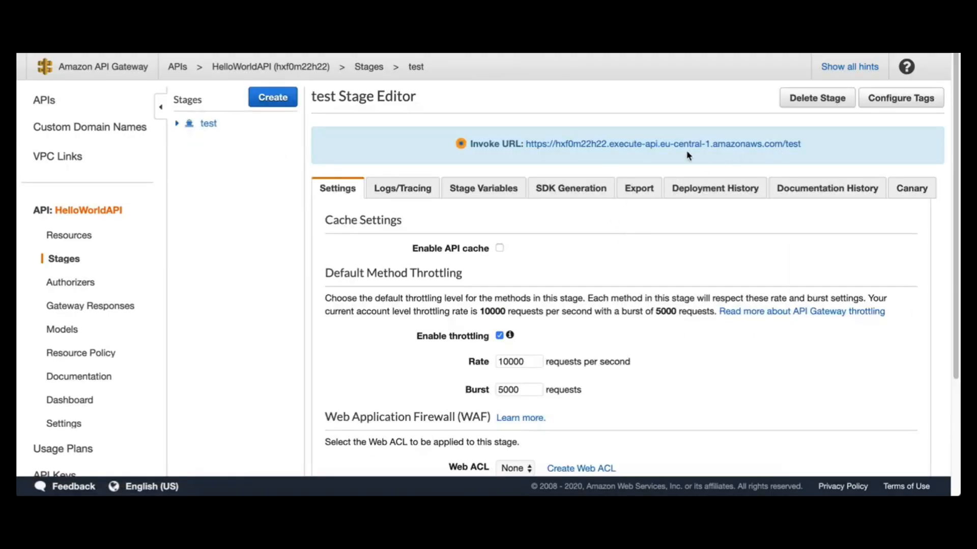
# Expand the test stage's resources and view the stage's deployment history
pyautogui.click(189, 126)
pyautogui.click(231, 153)
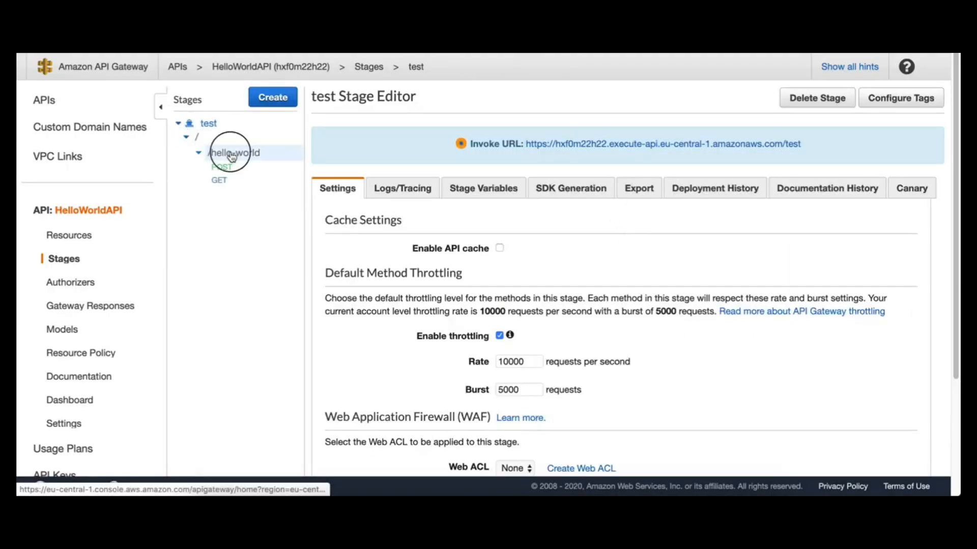
pyautogui.click(209, 125)
pyautogui.click(701, 193)
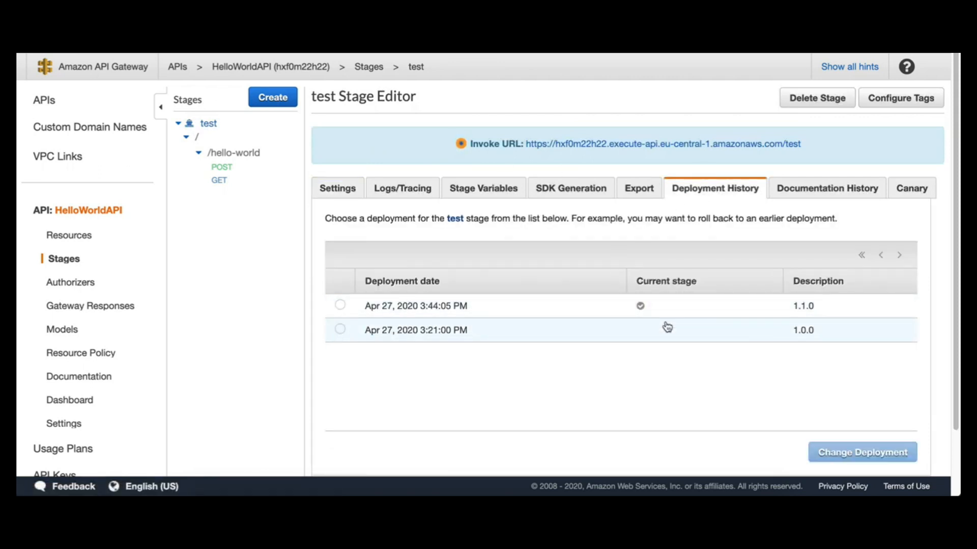
# Open the /hello-world GET method in the test stage and copy its invoke URL
pyautogui.click(234, 153)
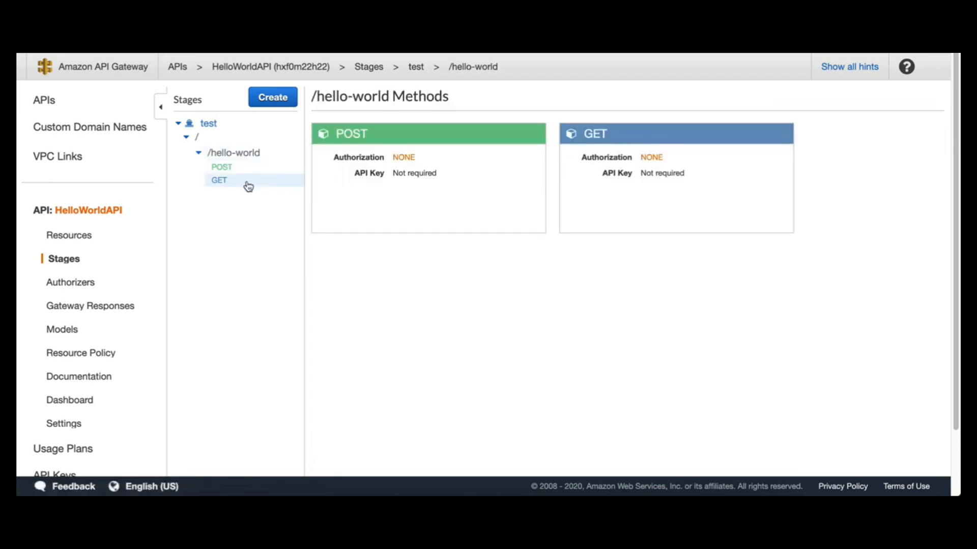
pyautogui.click(222, 186)
pyautogui.moveTo(819, 134); pyautogui.dragTo(494, 132)
pyautogui.press('super+c')
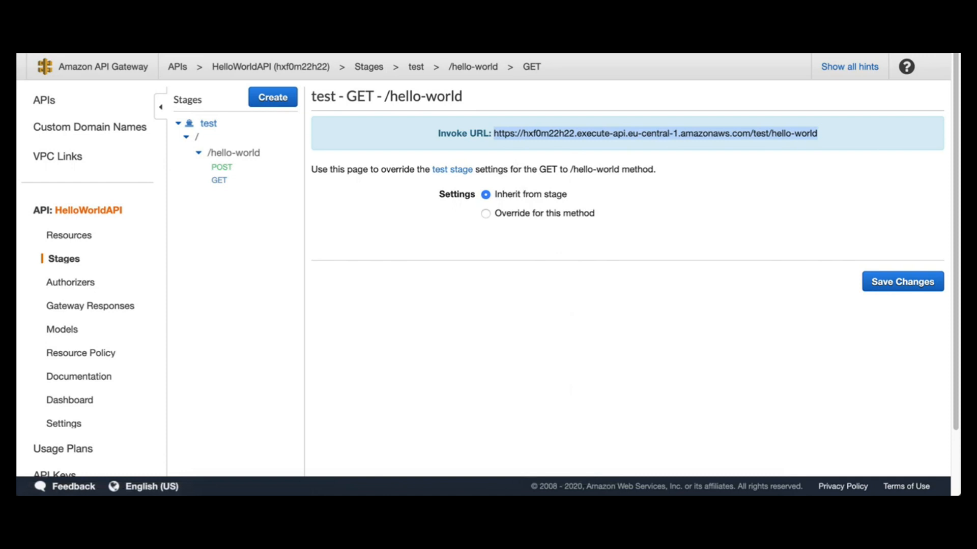
# Switch to Postman, replace the request URL with the copied invoke URL, send it as POST, and check the mock response
pyautogui.click(489, 494)
pyautogui.click(478, 106)
pyautogui.press('super+a')
pyautogui.press('super+v')
pyautogui.click(796, 103)
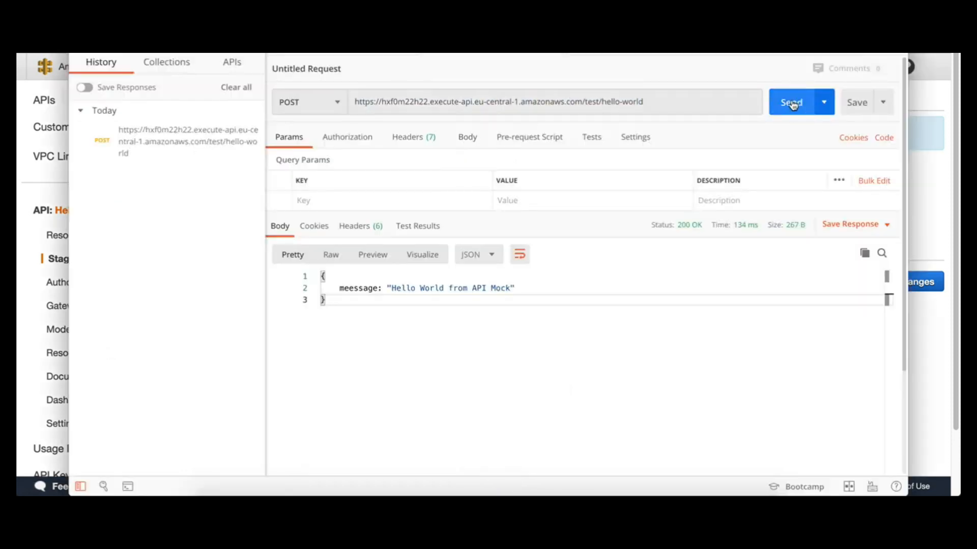
pyautogui.moveTo(378, 287); pyautogui.dragTo(506, 288)
# Change the request method to GET, send the request, and check the response body from the Lambda function
pyautogui.click(336, 102)
pyautogui.click(306, 129)
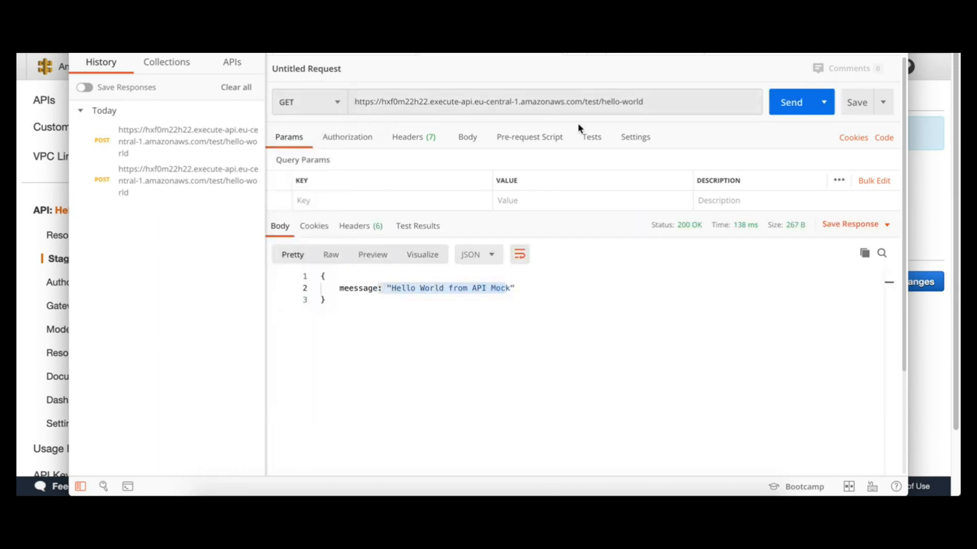
pyautogui.click(790, 103)
pyautogui.moveTo(502, 300); pyautogui.dragTo(422, 300)
pyautogui.click(422, 300)
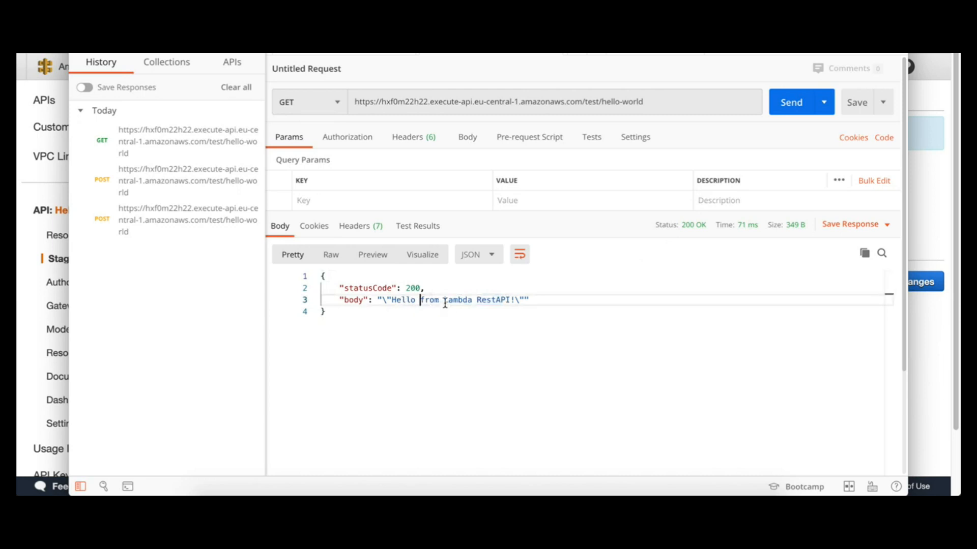
pyautogui.click(442, 300)
pyautogui.click(663, 447)
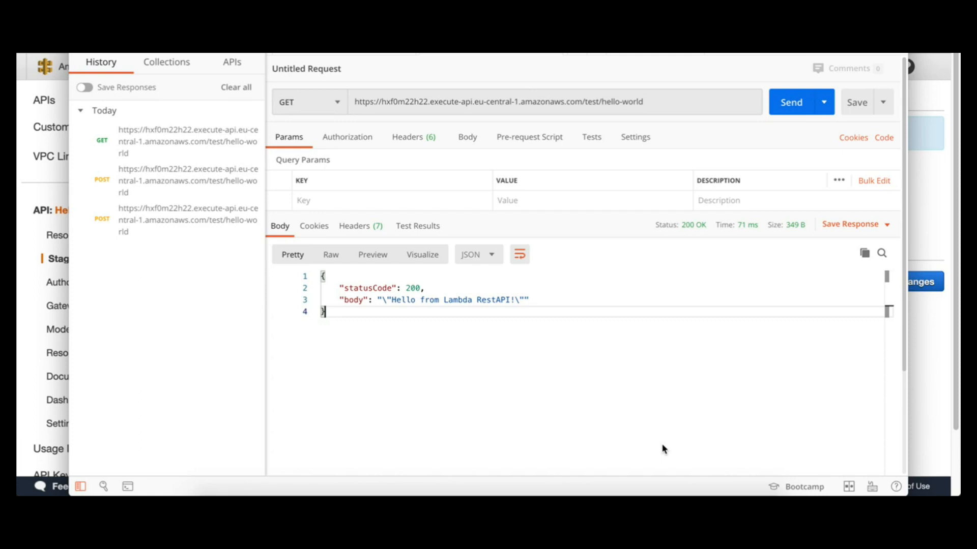
# Return to the AWS Management Console home and find and open the Lambda service
pyautogui.click(47, 187)
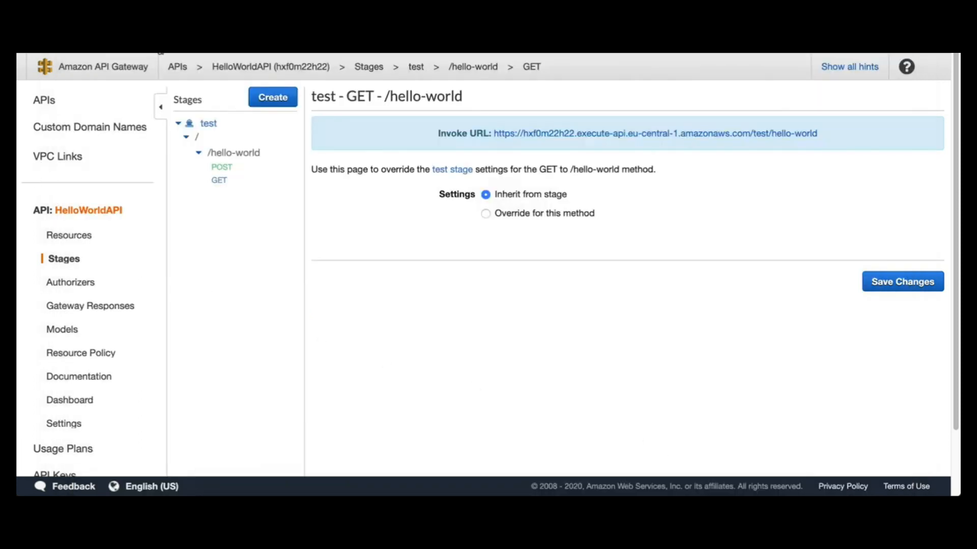
pyautogui.click(78, 49)
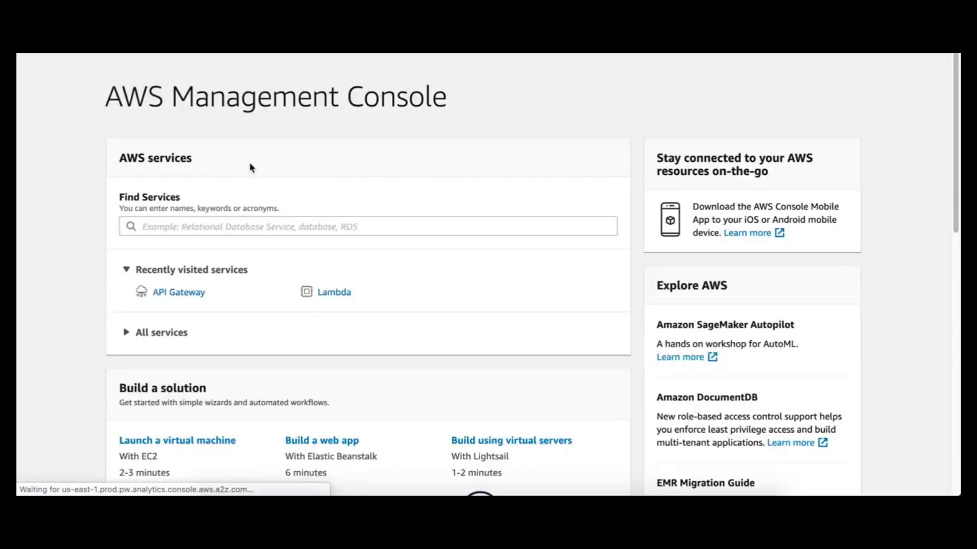
pyautogui.click(248, 226)
pyautogui.write('lam')
pyautogui.click(224, 246)
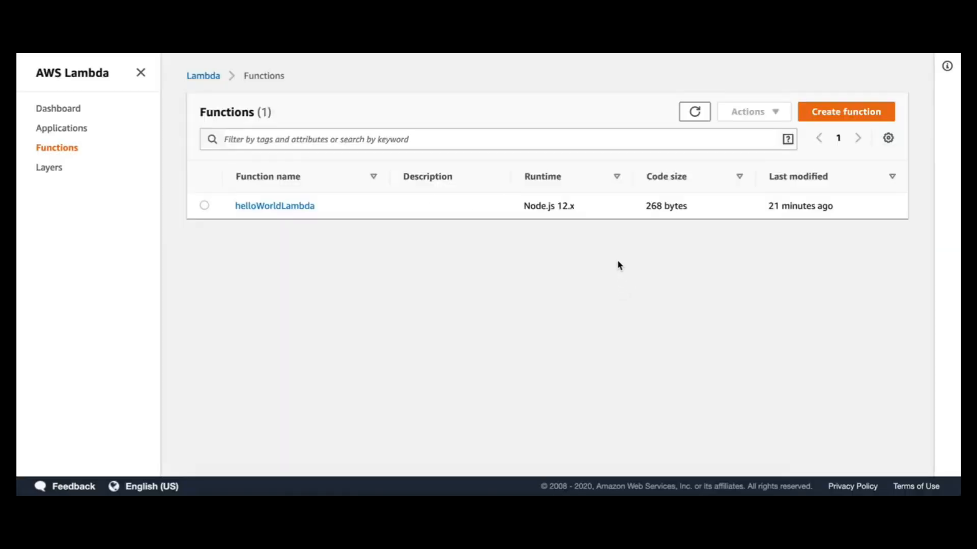
# Start a new Lambda function authored from scratch and name it onConnect
pyautogui.click(859, 110)
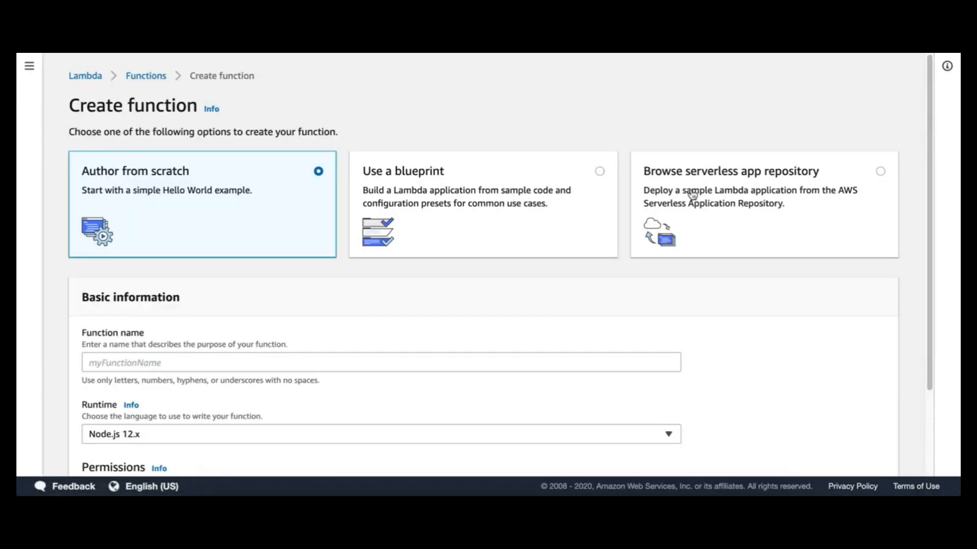
pyautogui.click(242, 362)
pyautogui.write('onCOnnect')
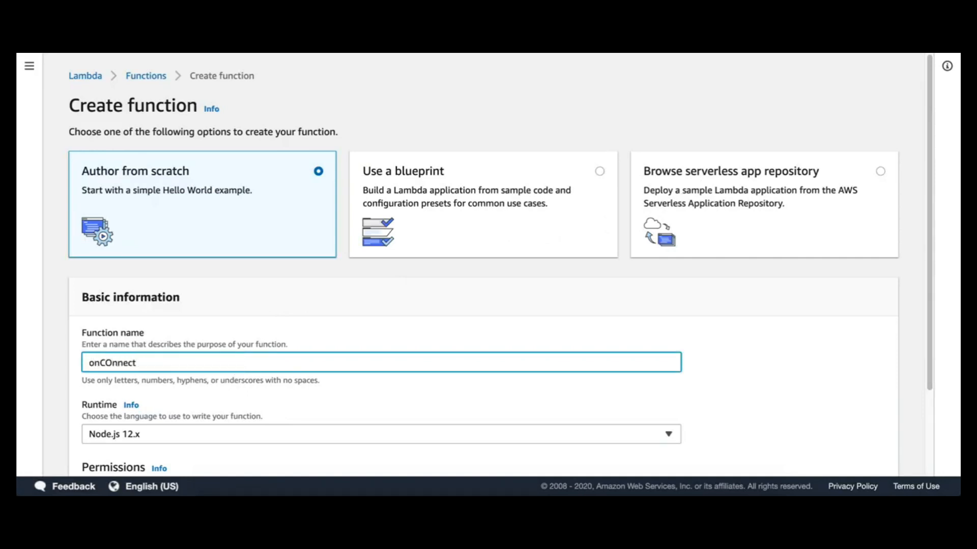
pyautogui.click(110, 359)
pyautogui.press('BackSpace')
pyautogui.write('o')
# Review the execution role options, keep a new role with basic Lambda permissions, and create the onConnect function
pyautogui.scroll(-2, 122, 350)
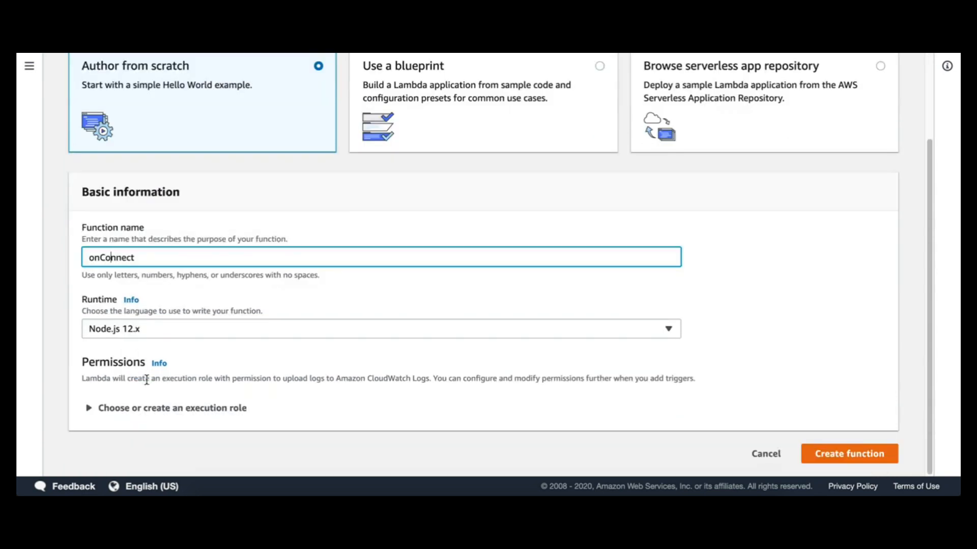
pyautogui.click(142, 411)
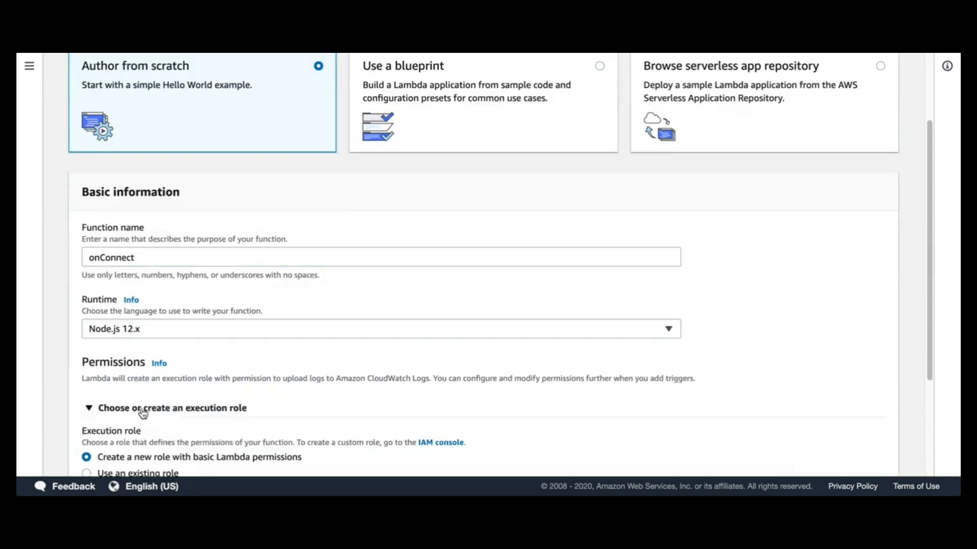
pyautogui.scroll(-2, 148, 410)
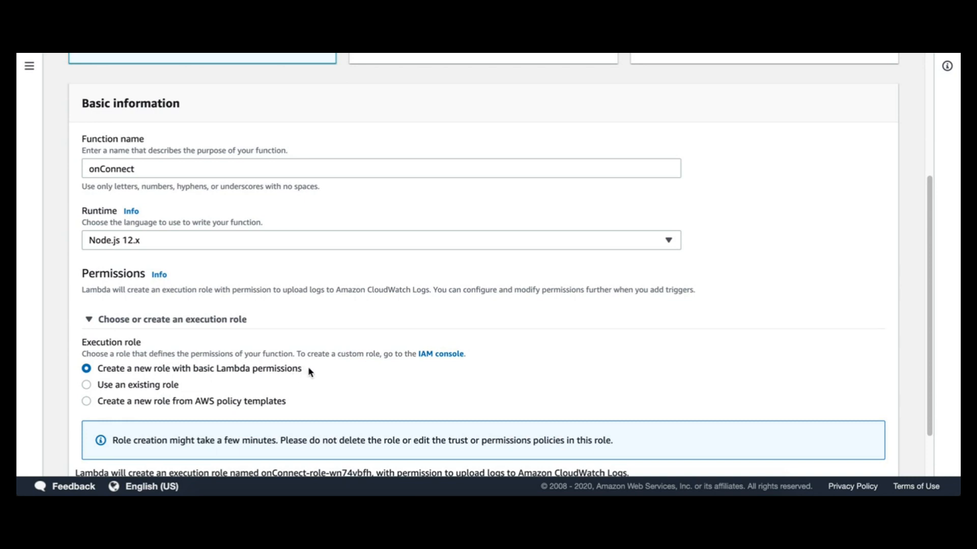
pyautogui.scroll(-2, 356, 356)
pyautogui.click(860, 455)
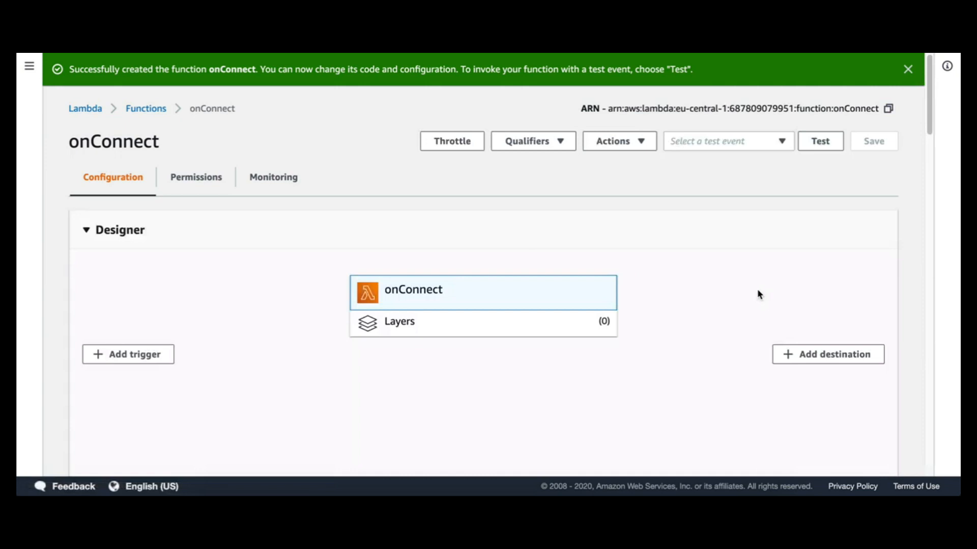
# Review the default handler code of the onConnect function, including its status code and response body
pyautogui.scroll(-10, 566, 301)
pyautogui.scroll(2, 559, 300)
pyautogui.moveTo(355, 299); pyautogui.dragTo(268, 194)
pyautogui.click(307, 214)
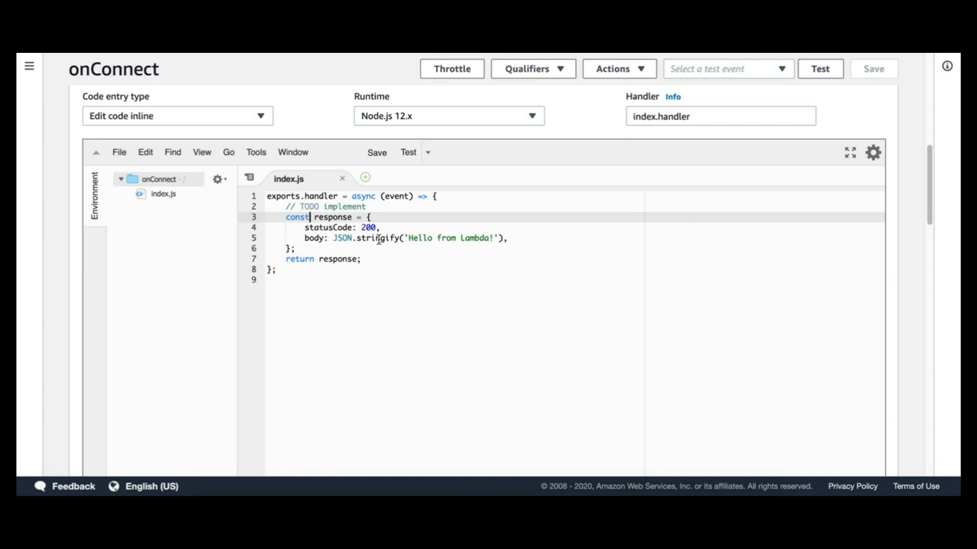
pyautogui.moveTo(389, 239); pyautogui.dragTo(500, 238)
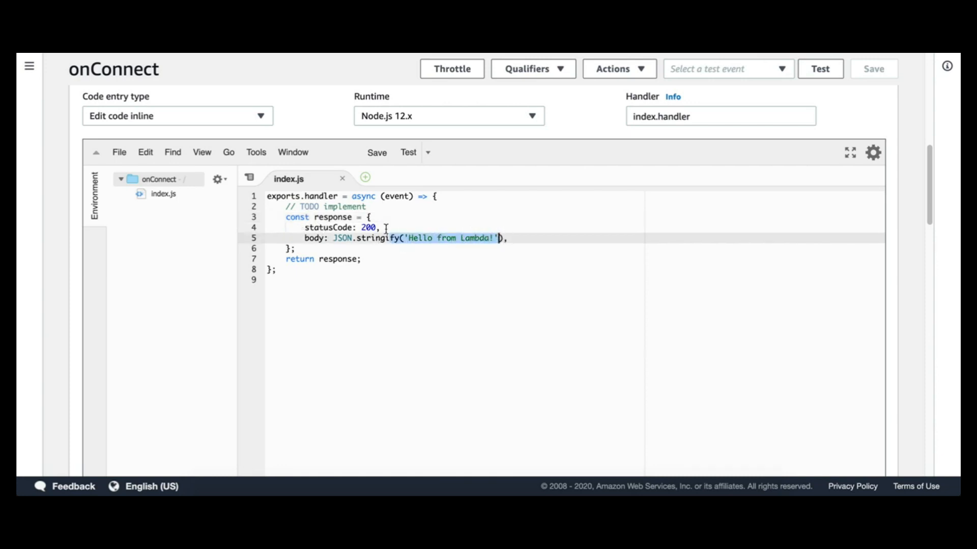
pyautogui.scroll(10, 397, 230)
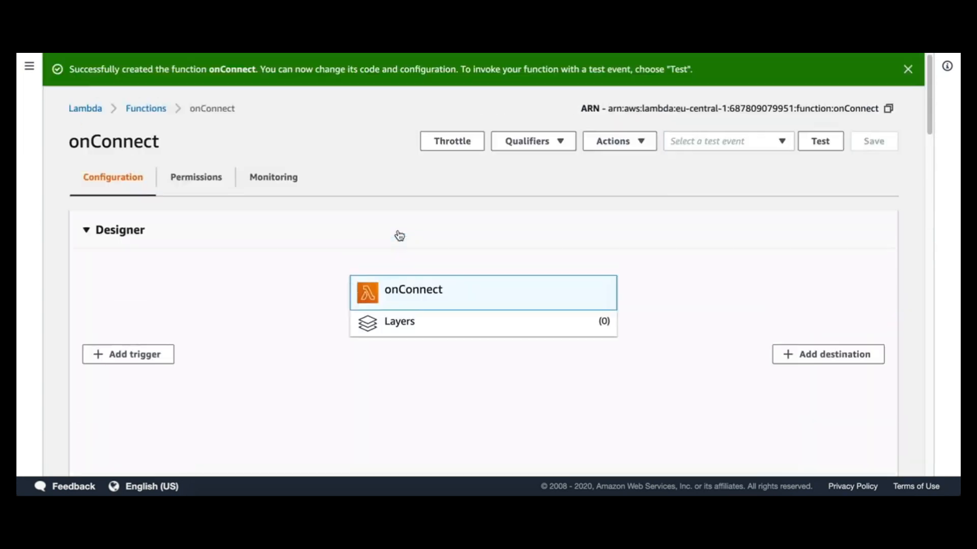
# Return to the functions list and start another function from scratch, named onMessage
pyautogui.click(154, 112)
pyautogui.click(825, 114)
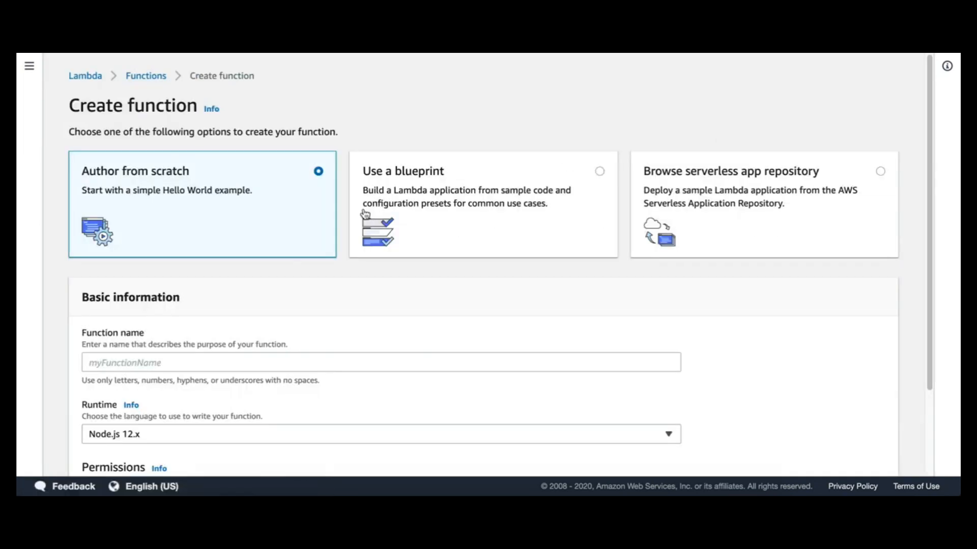
pyautogui.click(292, 364)
pyautogui.write('onMe')
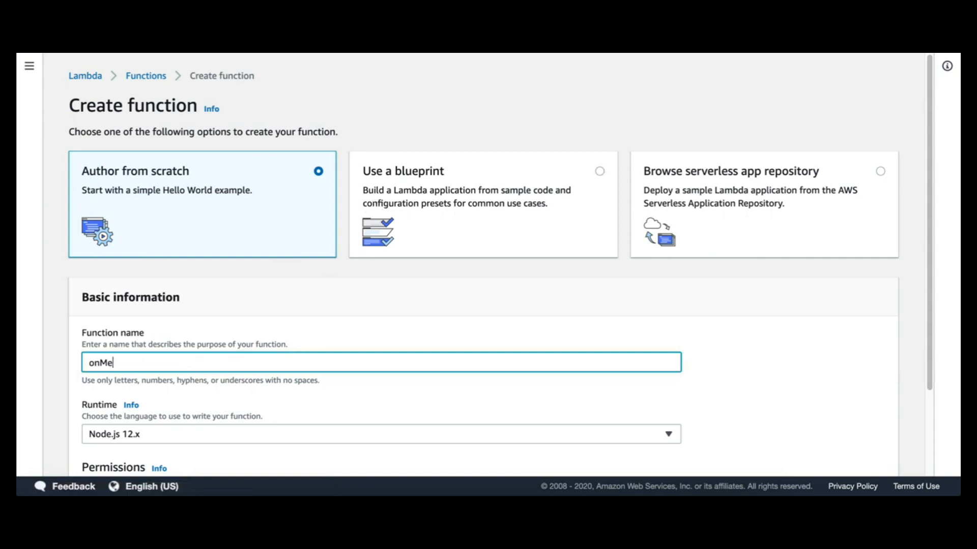
pyautogui.write('ssage')
# Keep a new execution role with basic Lambda permissions for onMessage and create the function
pyautogui.scroll(-2, 334, 410)
pyautogui.click(113, 412)
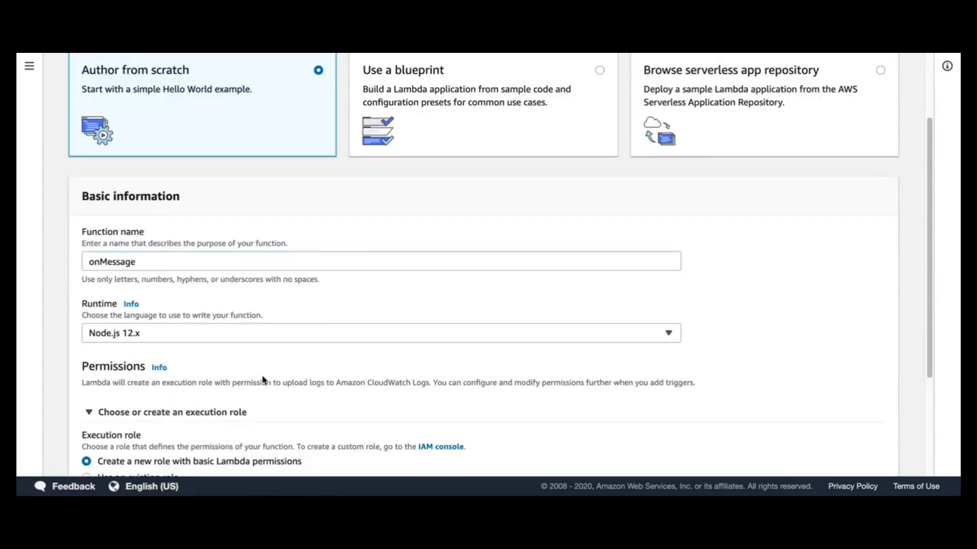
pyautogui.scroll(-3, 645, 398)
pyautogui.scroll(-1, 738, 402)
pyautogui.click(832, 455)
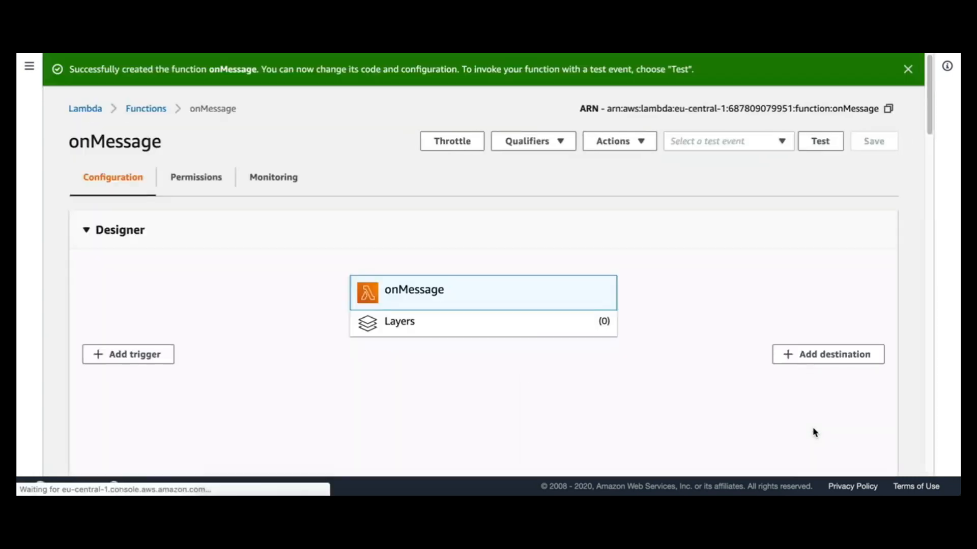
# Change the response body in onMessage's index.js to 'Hello from WebSocket Lambda!' and save the function
pyautogui.scroll(-8, 604, 284)
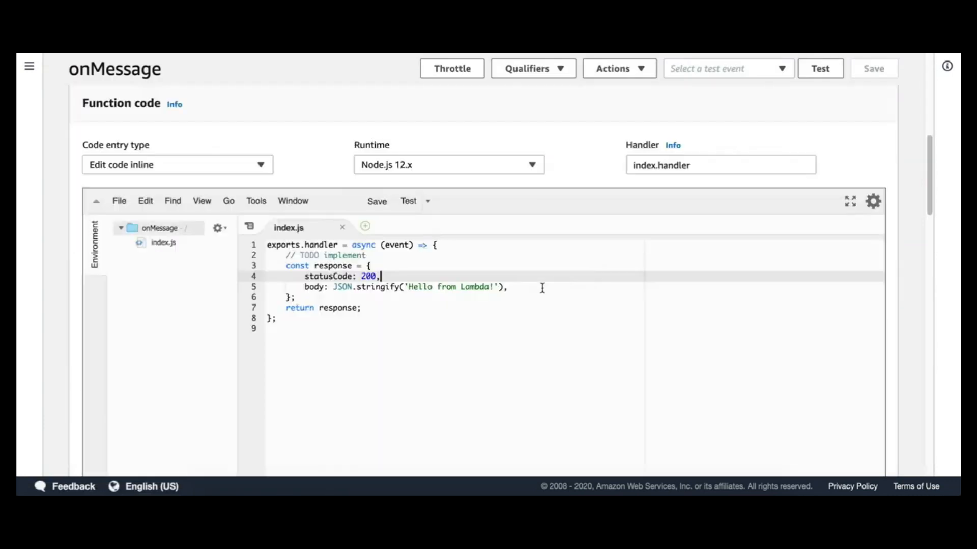
pyautogui.click(457, 287)
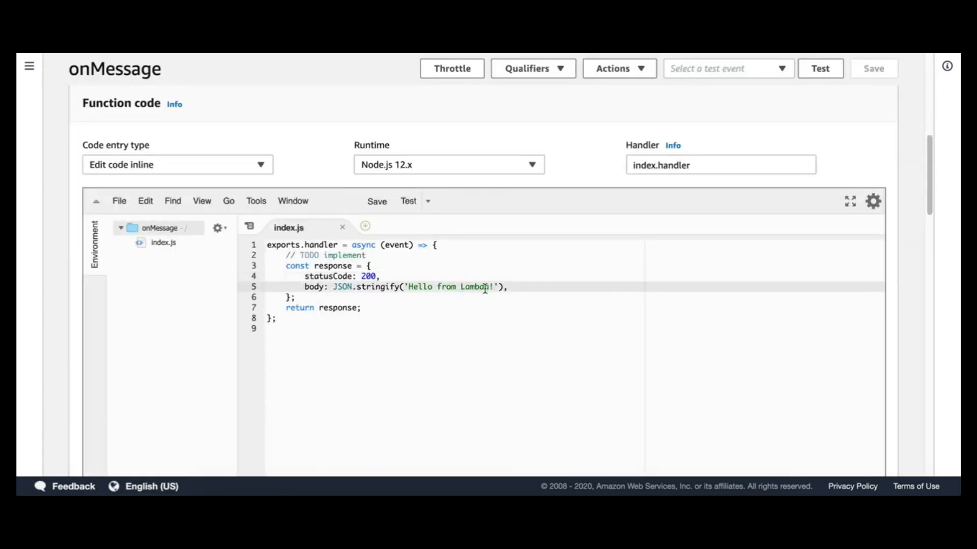
pyautogui.write('Web')
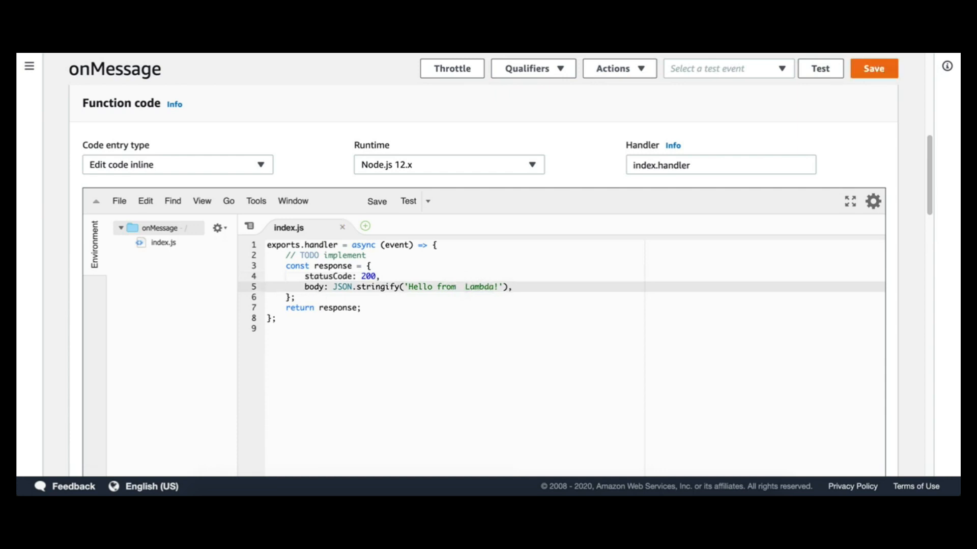
pyautogui.write('SOcket')
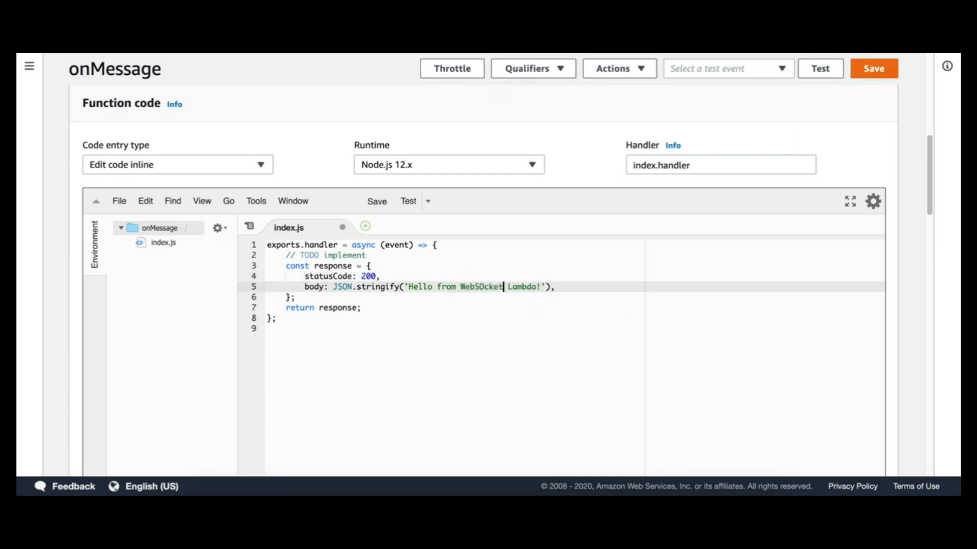
pyautogui.press('Left')
pyautogui.press('Left')
pyautogui.press('Left')
pyautogui.press('Left')
pyautogui.press('BackSpace')
pyautogui.write('o')
pyautogui.click(877, 71)
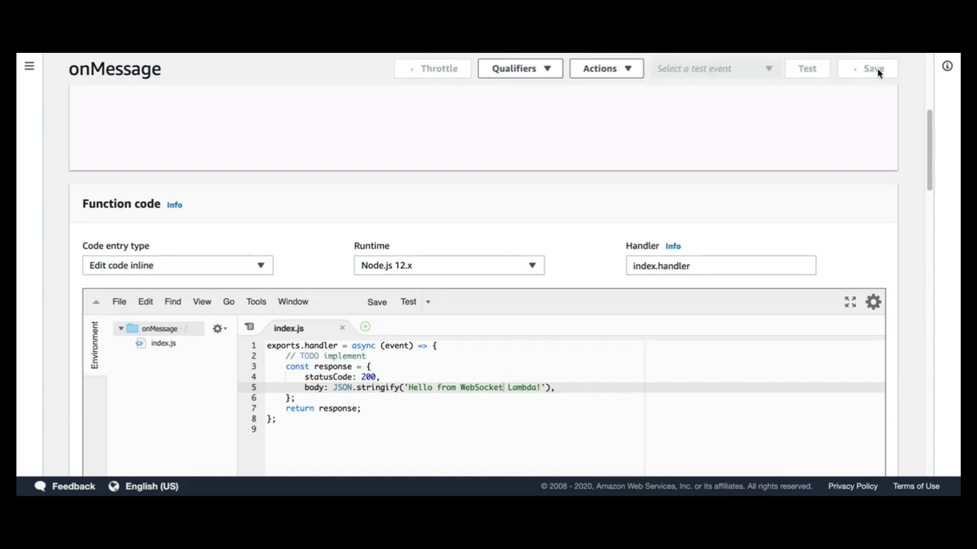
# Find and open the API Gateway service and start building a new WebSocket API
pyautogui.click(140, 53)
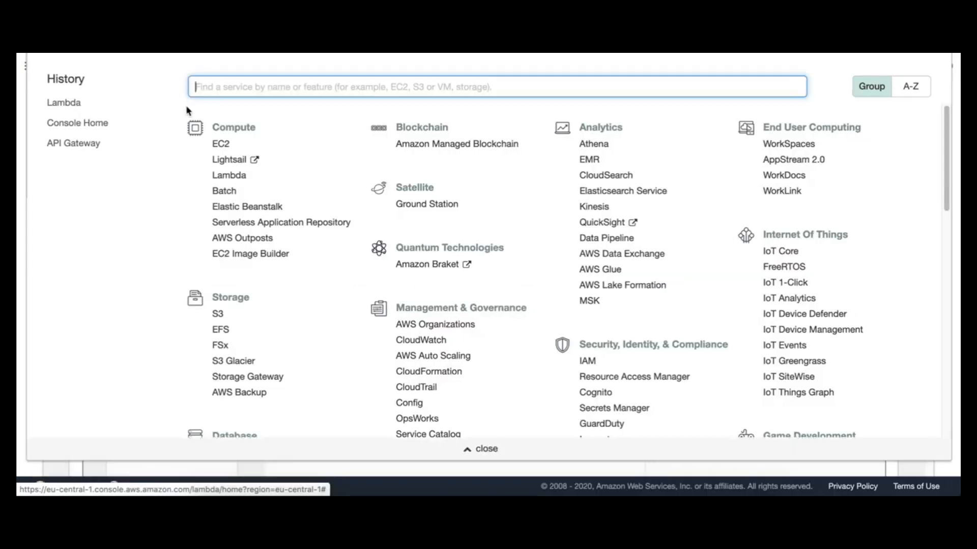
pyautogui.write('api')
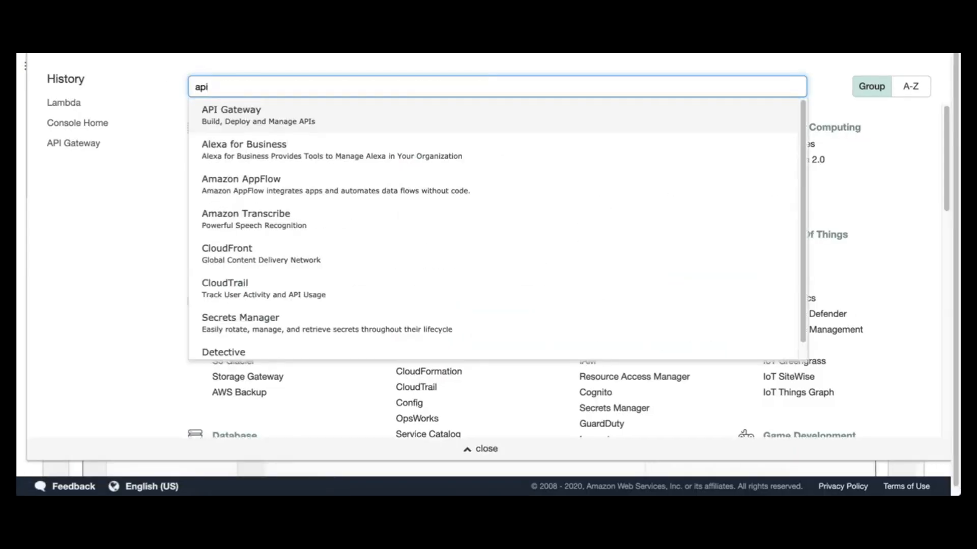
pyautogui.click(226, 121)
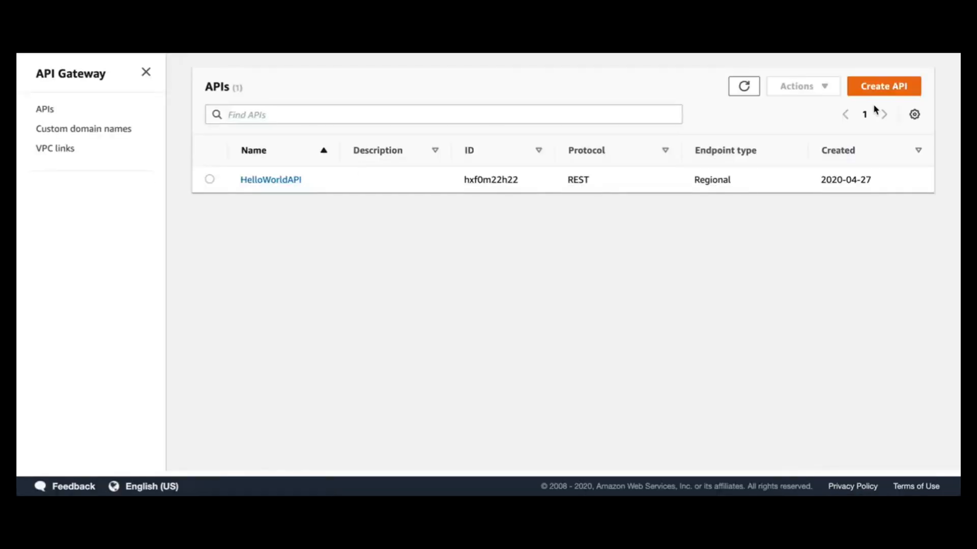
pyautogui.click(887, 88)
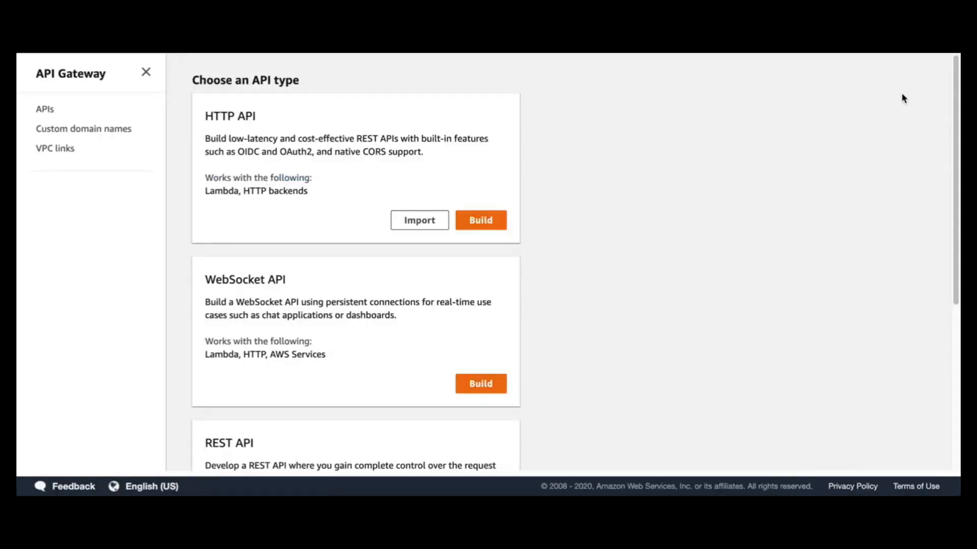
pyautogui.moveTo(205, 279); pyautogui.dragTo(268, 279)
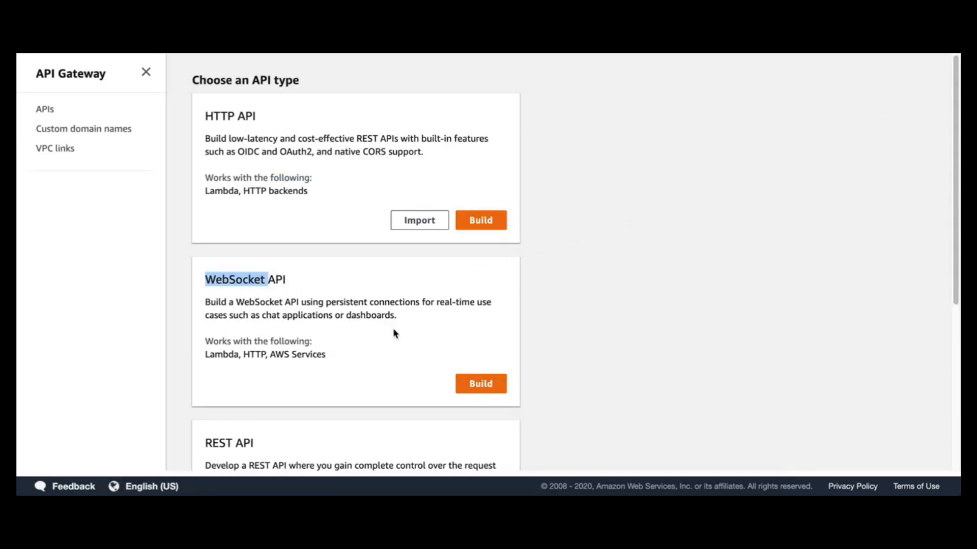
pyautogui.click(478, 387)
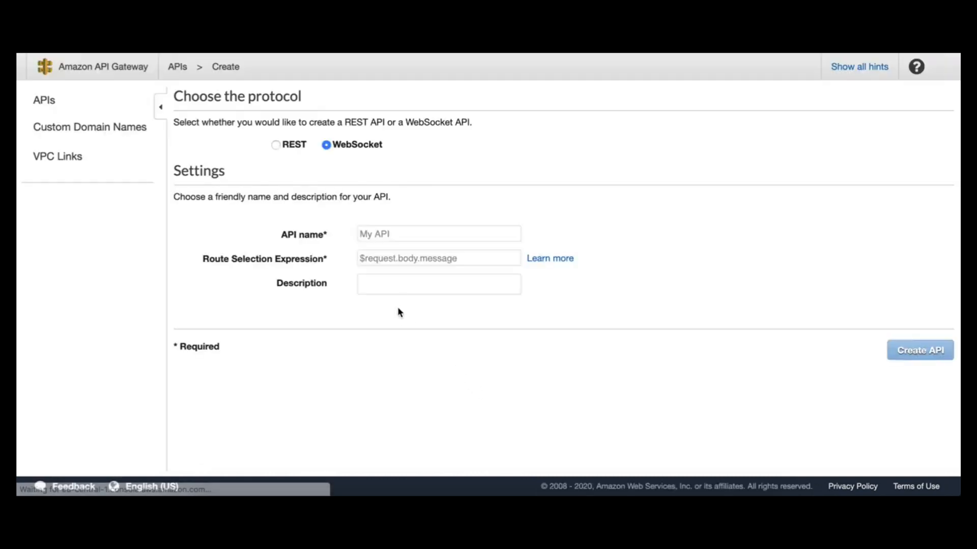
# Name the API WS Server, set its route selection expression to $request.body.action, and create it
pyautogui.click(407, 233)
pyautogui.write('WS Server')
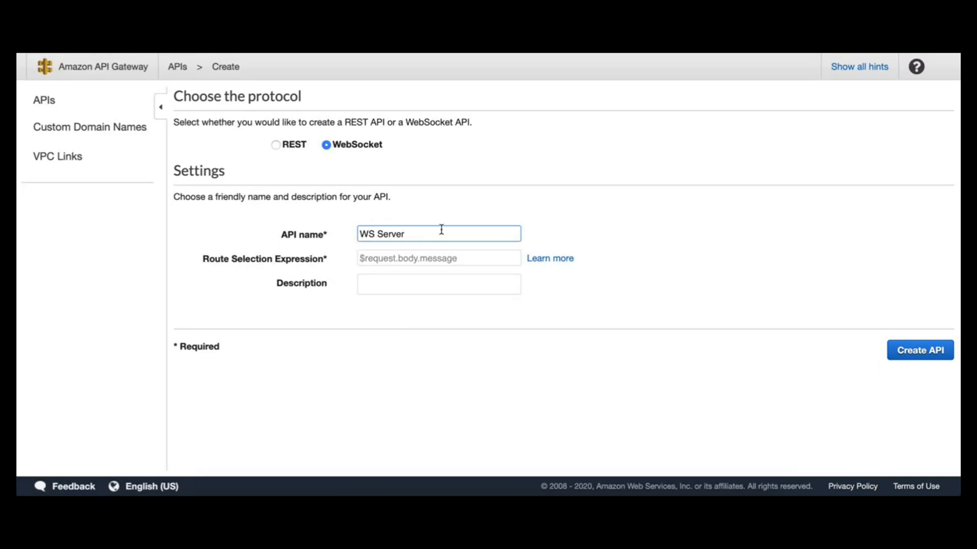
pyautogui.click(435, 258)
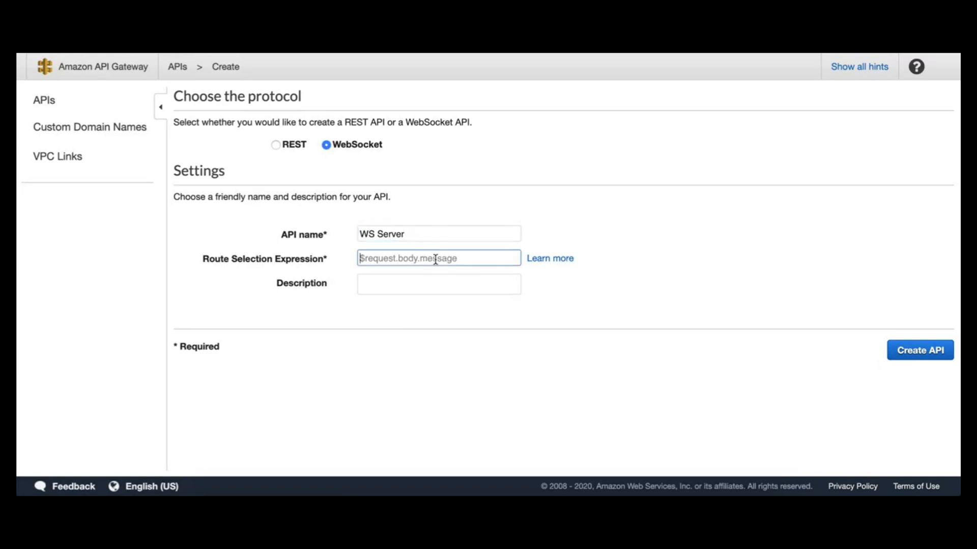
pyautogui.write('$request.body.action')
pyautogui.click(904, 354)
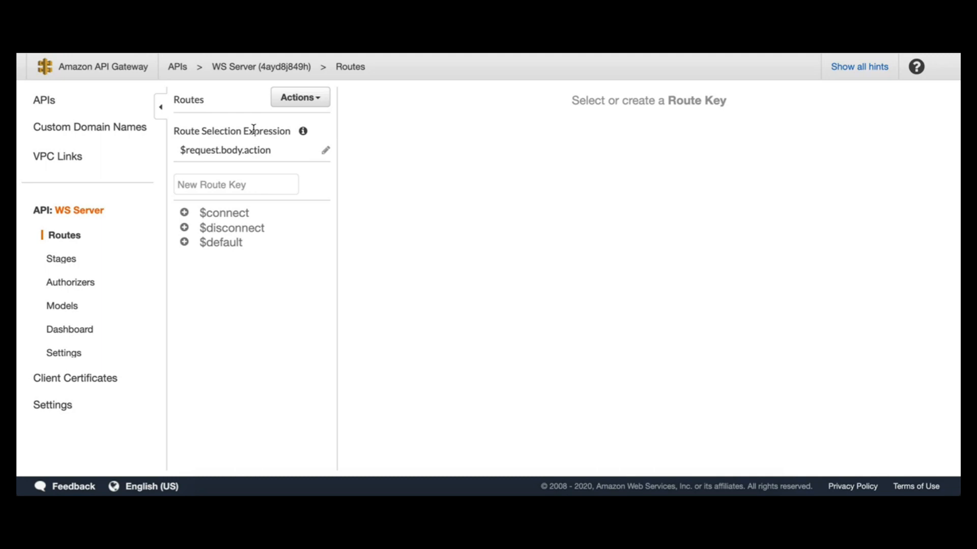
# Integrate the $connect route with the onConnect Lambda function, save it, and grant API Gateway permission to invoke the function
pyautogui.moveTo(271, 151); pyautogui.dragTo(248, 150)
pyautogui.click(235, 216)
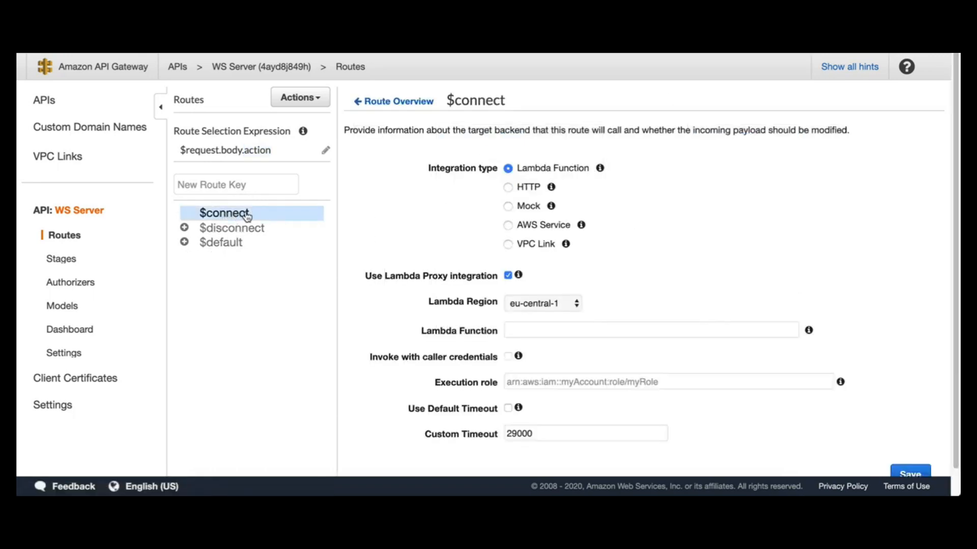
pyautogui.click(551, 329)
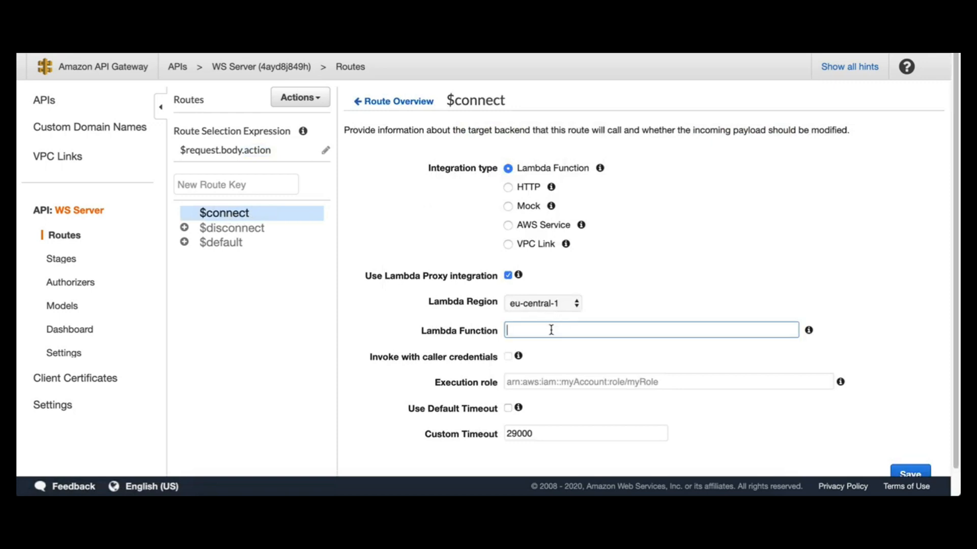
pyautogui.write('on')
pyautogui.click(554, 349)
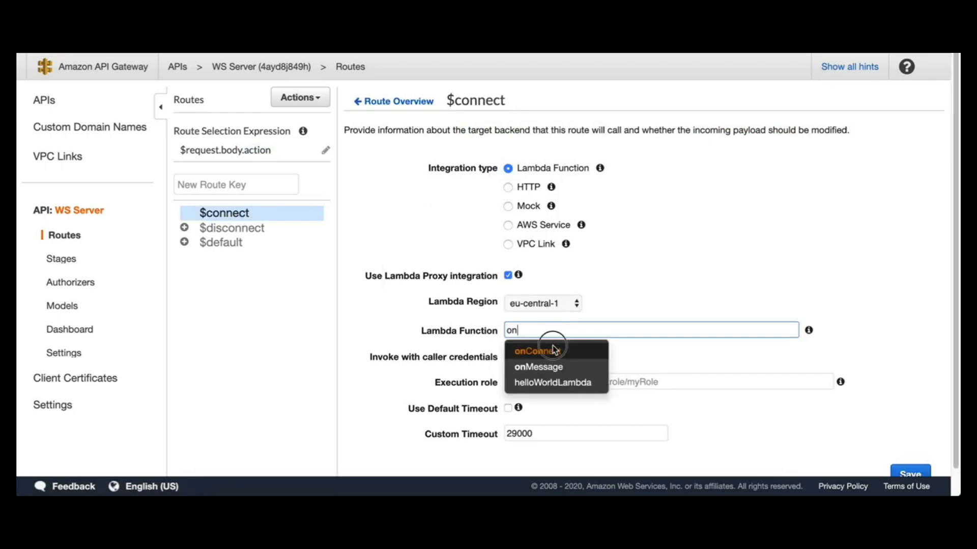
pyautogui.click(911, 475)
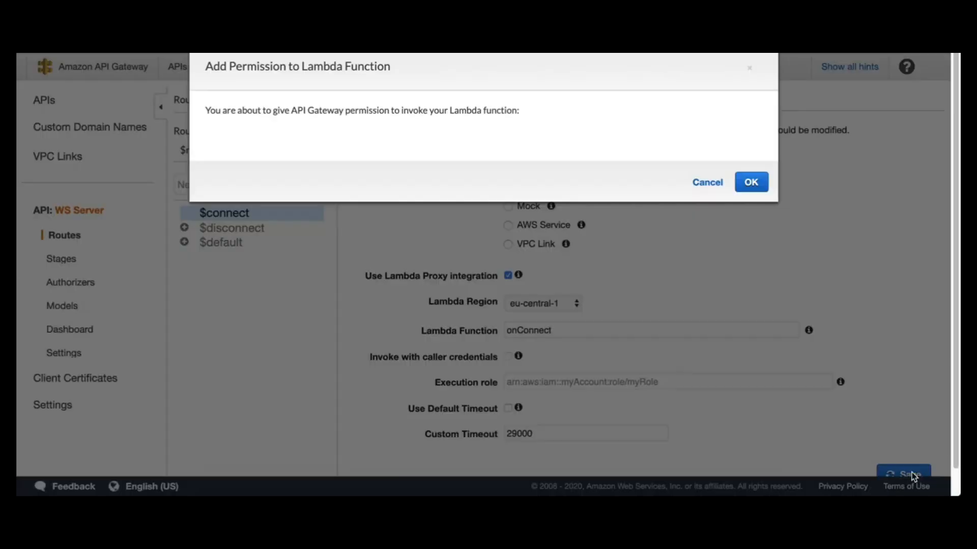
pyautogui.click(752, 183)
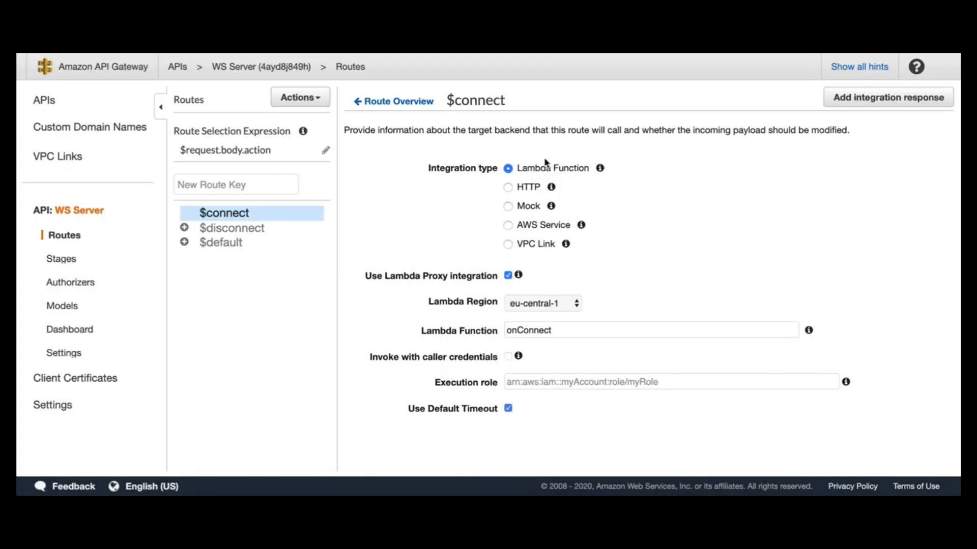
# Look at the API's stages, return to its routes, and examine the $connect flow from client to Lambda function
pyautogui.click(71, 261)
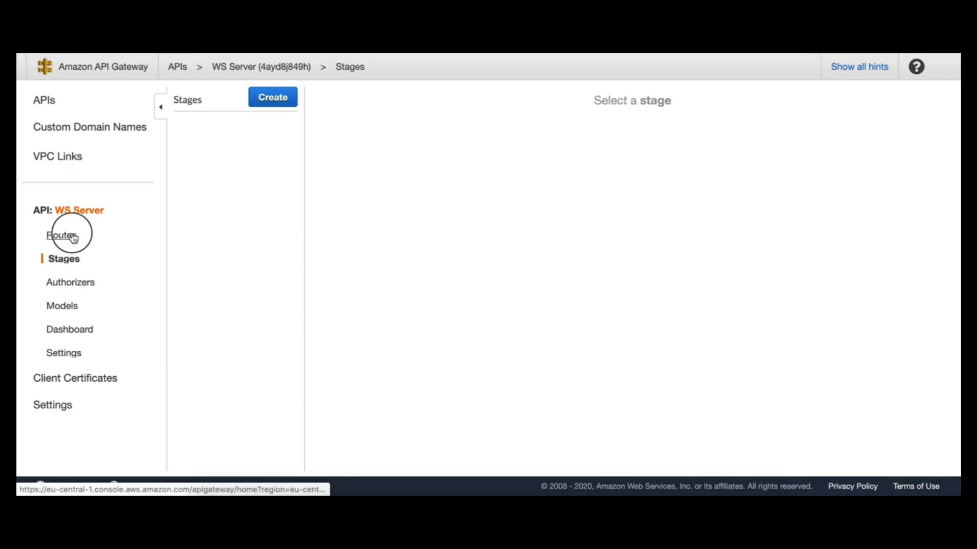
pyautogui.click(70, 237)
pyautogui.click(233, 213)
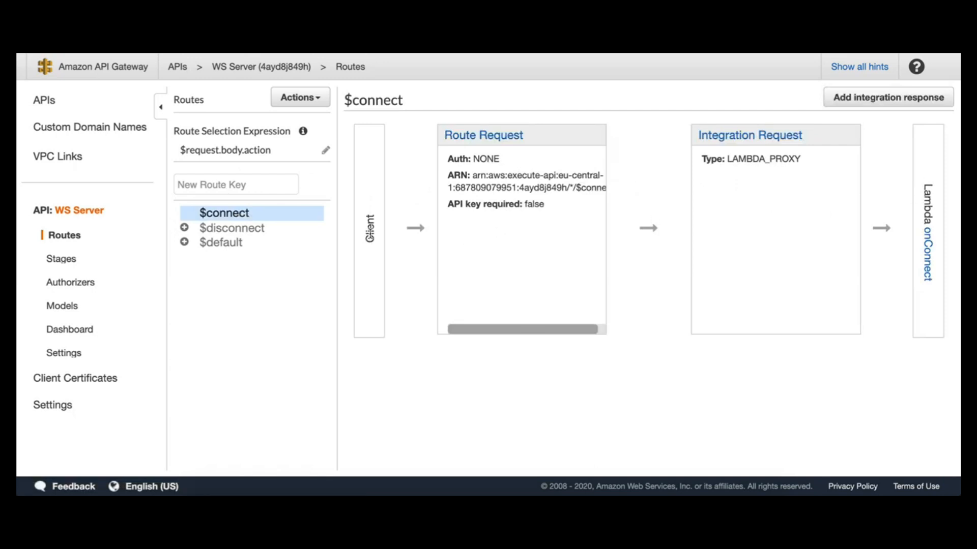
pyautogui.moveTo(369, 234); pyautogui.dragTo(371, 225)
pyautogui.moveTo(927, 191); pyautogui.dragTo(932, 248)
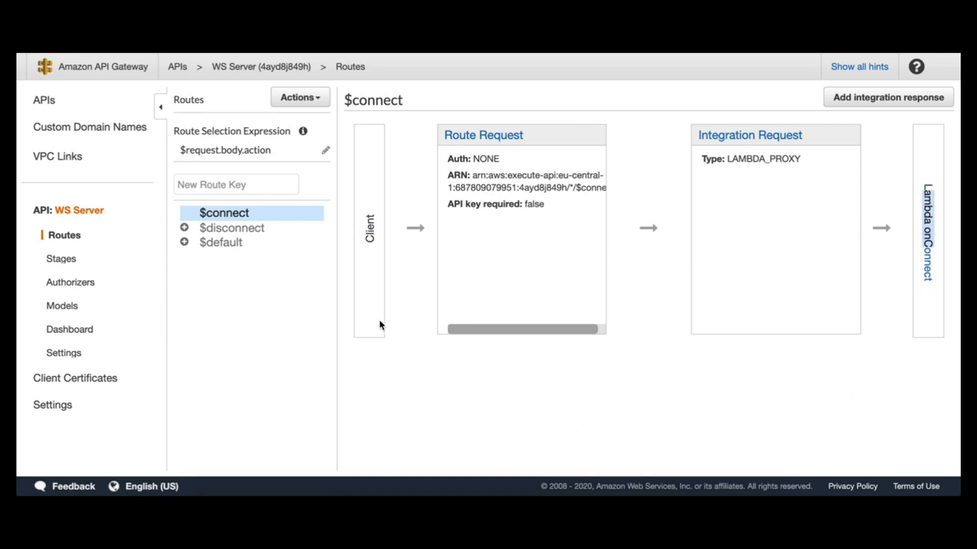
# Deploy the API to a new stage named test, with stage description "test environment" and deployment description 1.0.0
pyautogui.click(927, 201)
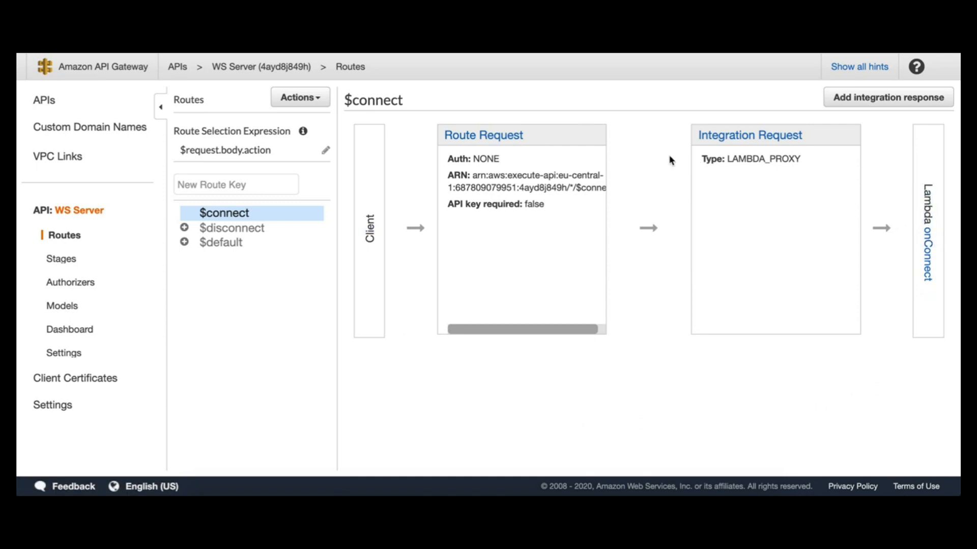
pyautogui.click(317, 99)
pyautogui.click(327, 175)
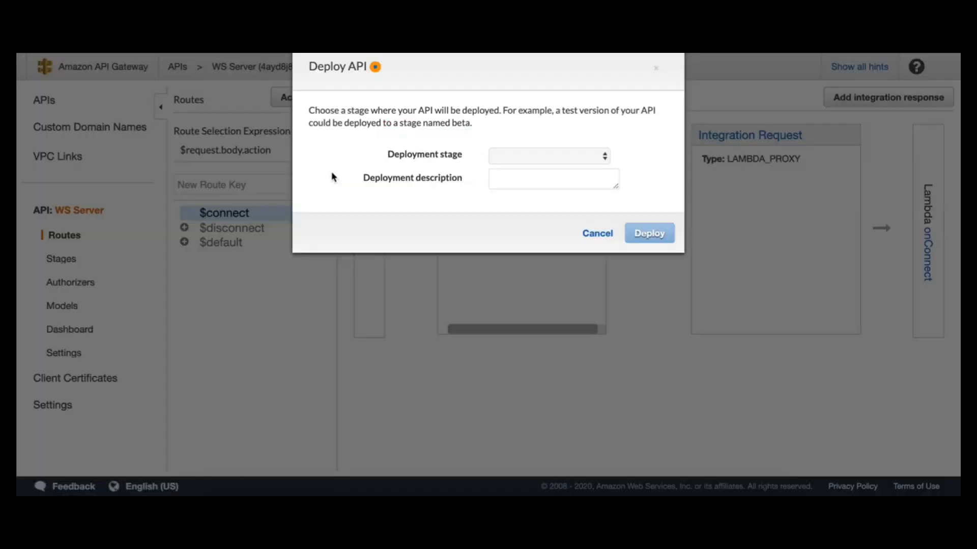
pyautogui.click(581, 157)
pyautogui.click(567, 170)
pyautogui.click(551, 176)
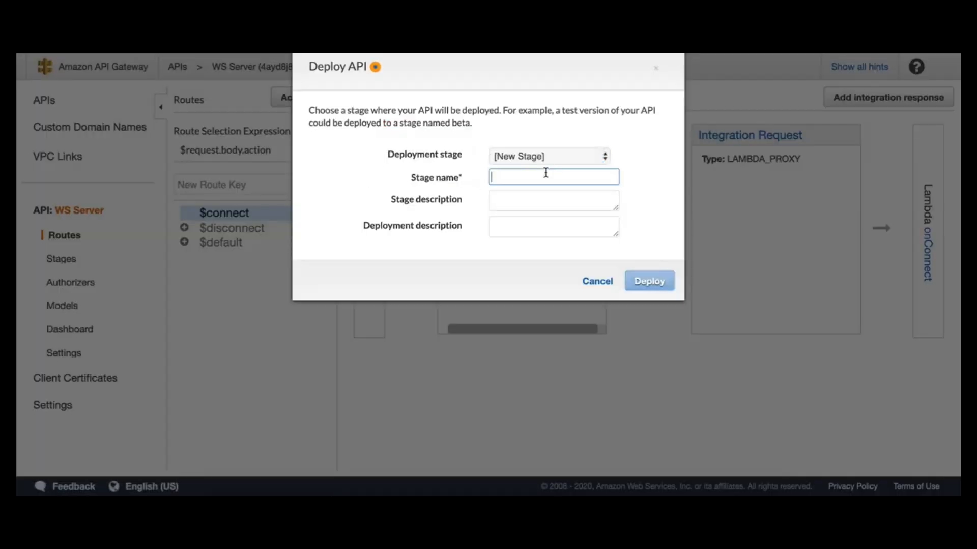
pyautogui.write('test')
pyautogui.press('Tab')
pyautogui.write('test n')
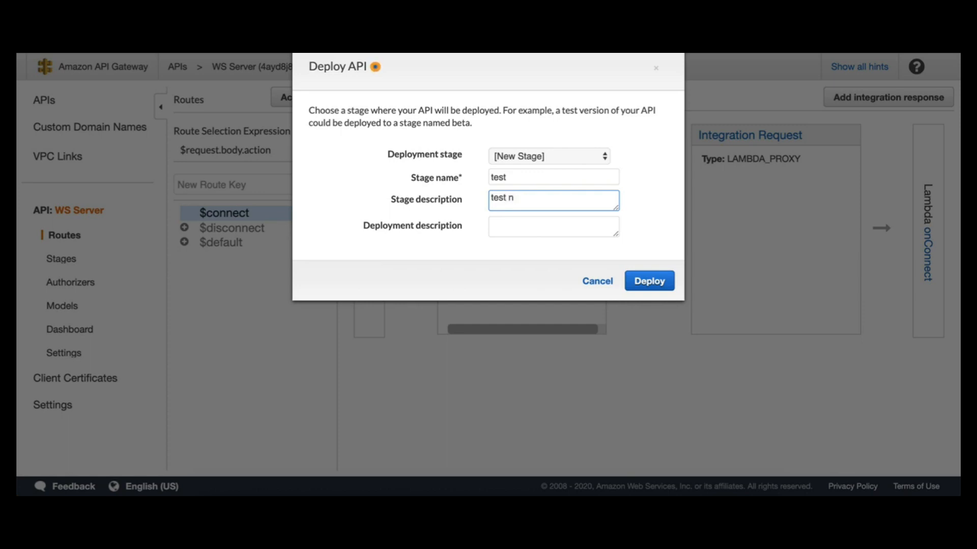
pyautogui.press('BackSpace')
pyautogui.write('environmen')
pyautogui.write('t')
pyautogui.press('Tab')
pyautogui.write('1.0.0')
pyautogui.click(641, 284)
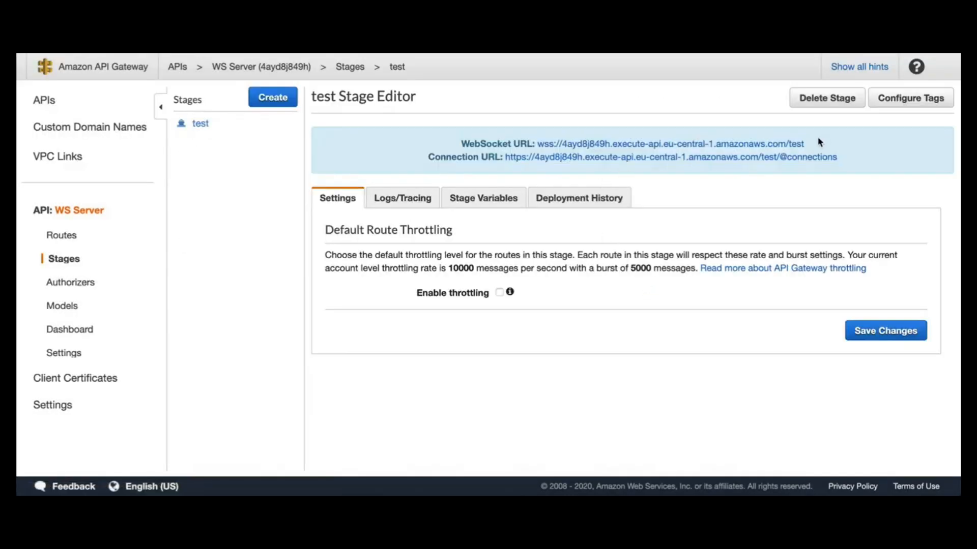
# Copy the test stage's WebSocket URL, enter it as the server address on the WebSockets testing page, and connect
pyautogui.moveTo(818, 144); pyautogui.dragTo(538, 144)
pyautogui.press('super+c')
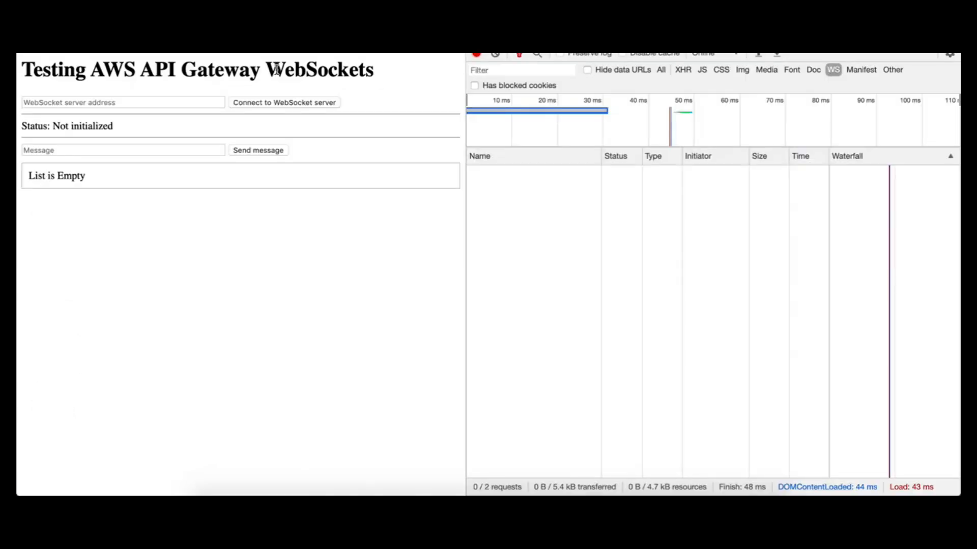
pyautogui.click(96, 102)
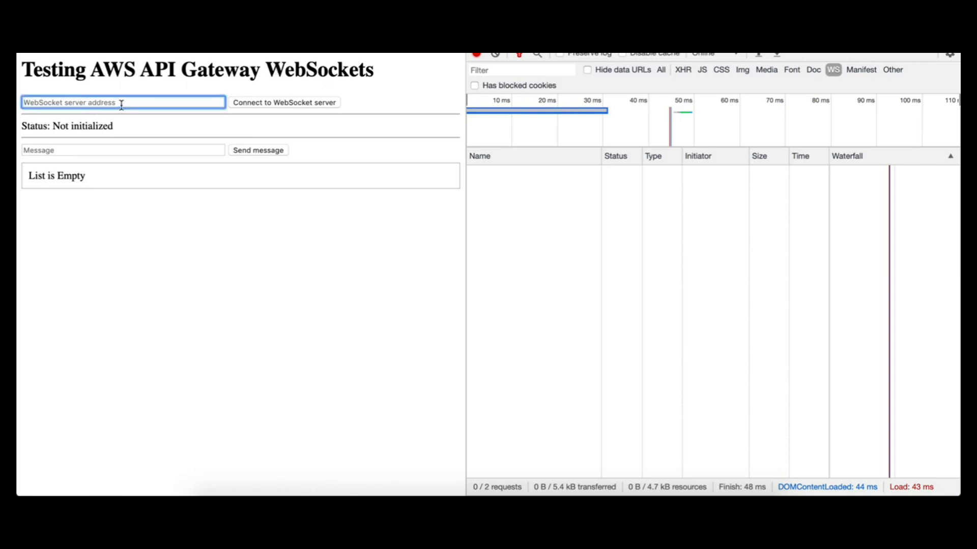
pyautogui.press('super+v')
pyautogui.moveTo(120, 130); pyautogui.dragTo(41, 127)
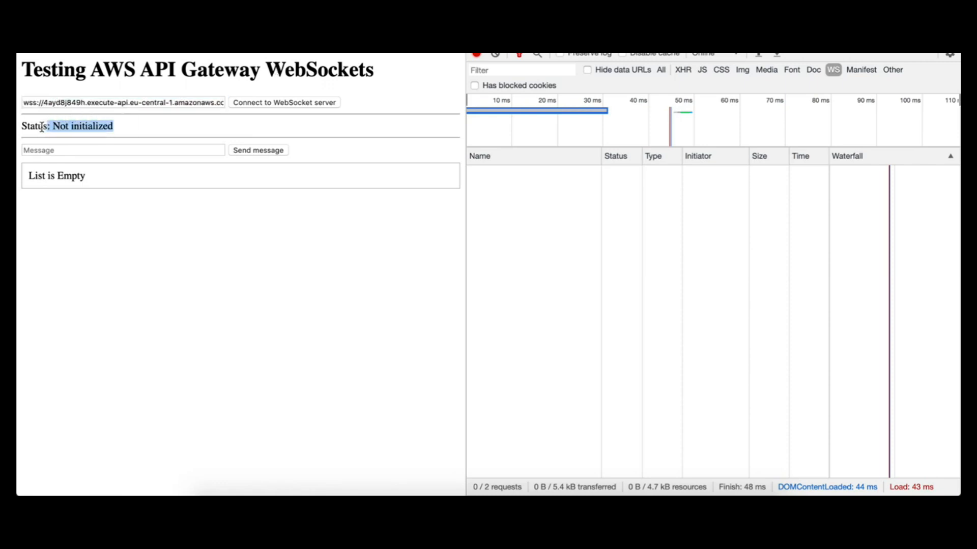
pyautogui.click(79, 150)
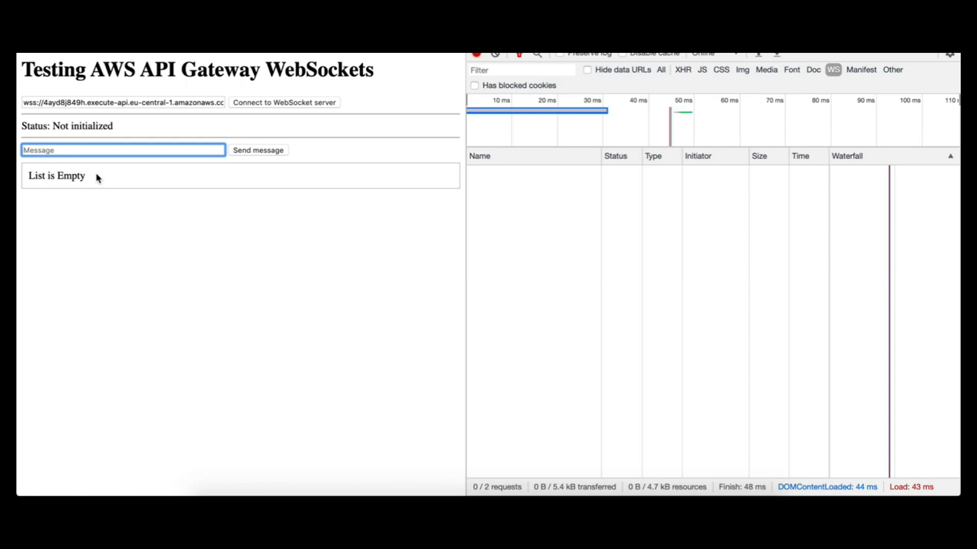
pyautogui.click(61, 176)
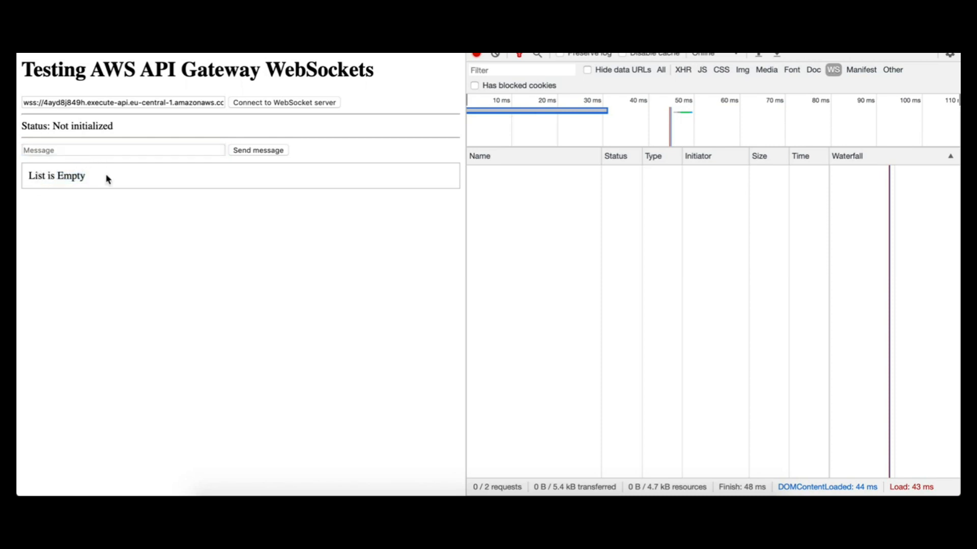
pyautogui.click(281, 104)
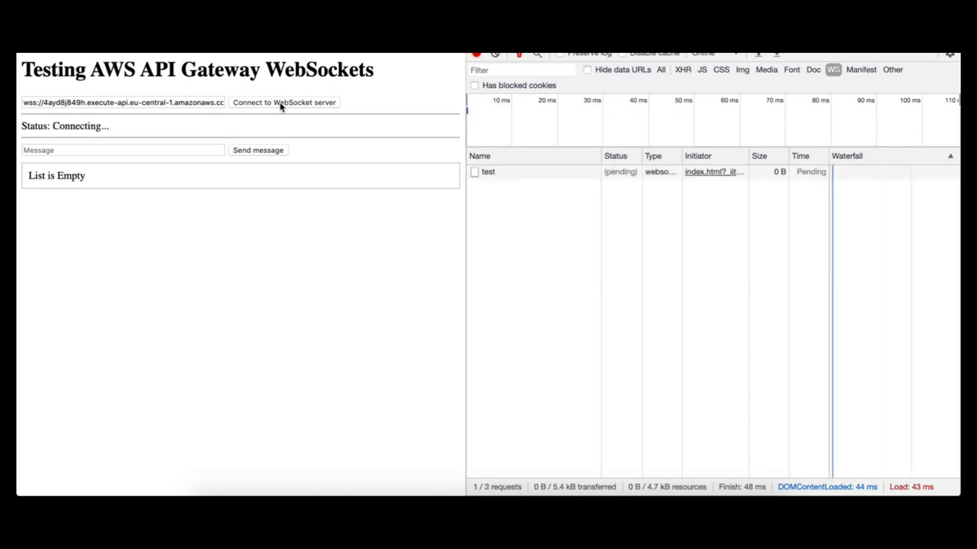
# Inspect the test WebSocket request's headers and its message log in the browser's network tools
pyautogui.click(506, 173)
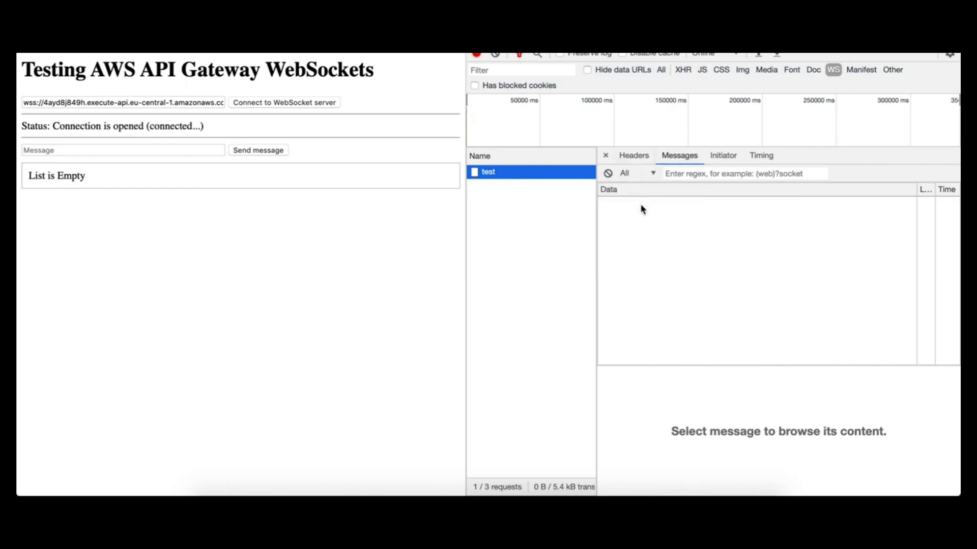
pyautogui.click(637, 161)
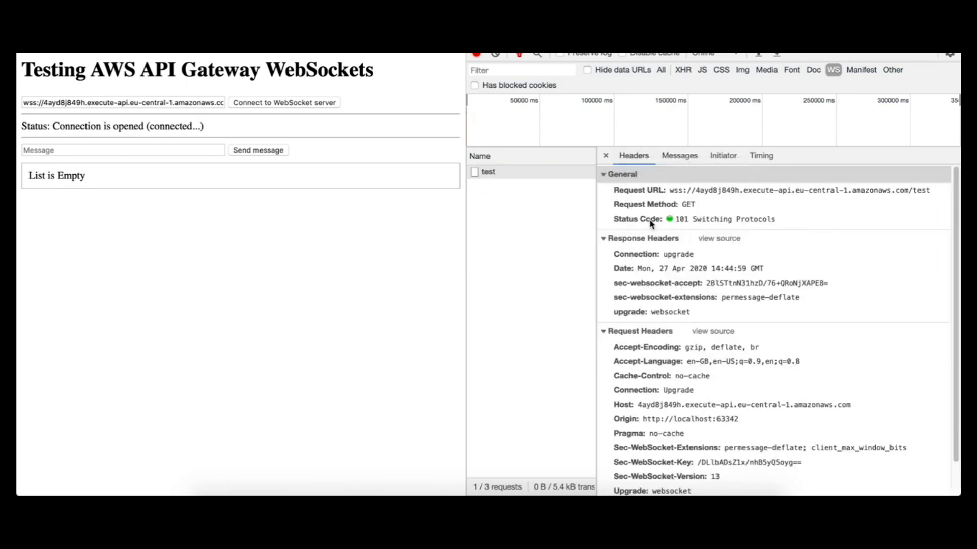
pyautogui.click(678, 162)
# Send the message "test msg 1" to the WebSocket server from the testing page
pyautogui.click(164, 149)
pyautogui.write('test msg 1')
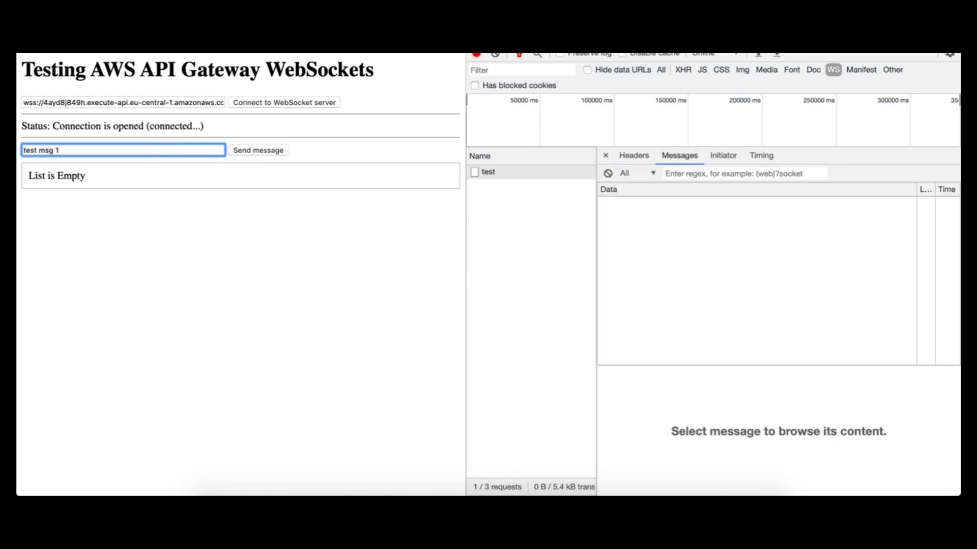
pyautogui.click(252, 151)
# Compare the sent WebSocket message with the received reply, in both the message log and the page's list
pyautogui.click(657, 204)
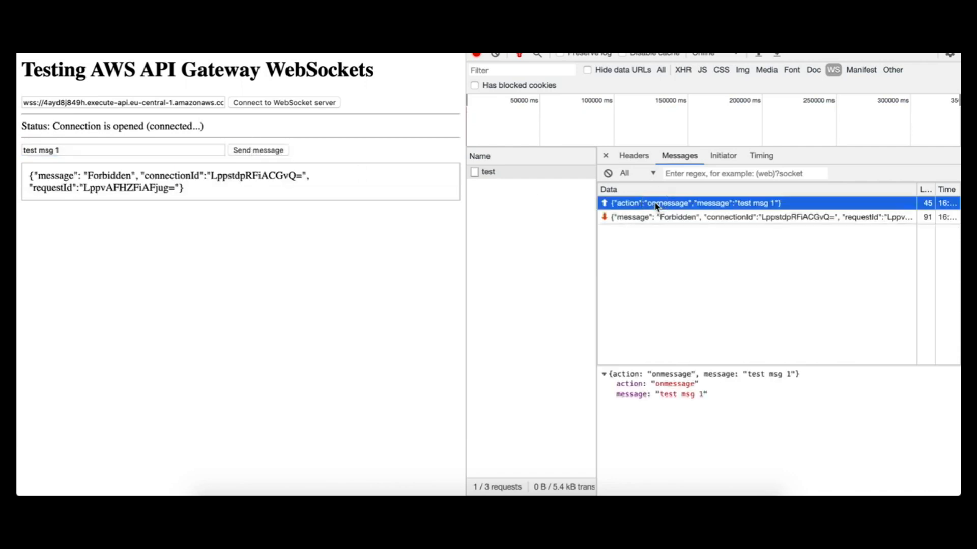
pyautogui.click(746, 218)
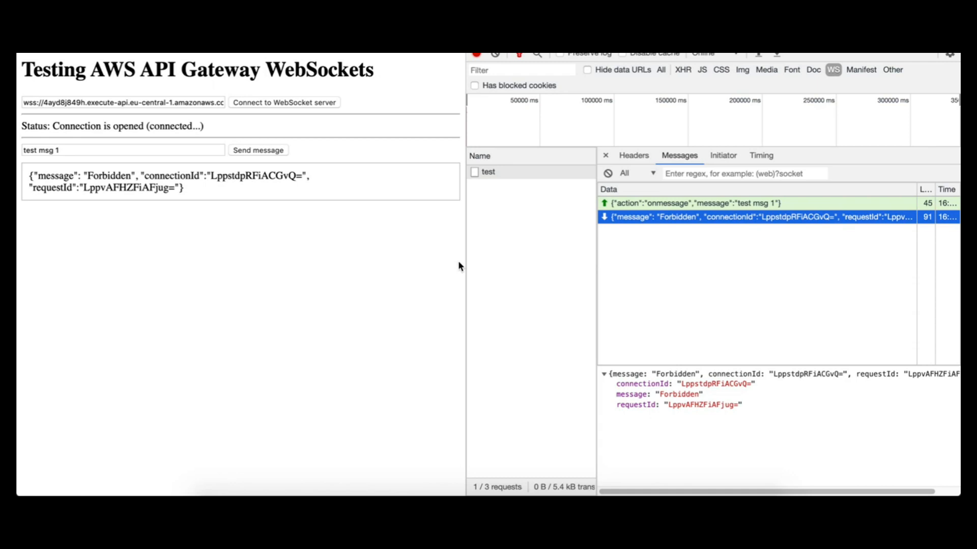
pyautogui.click(649, 204)
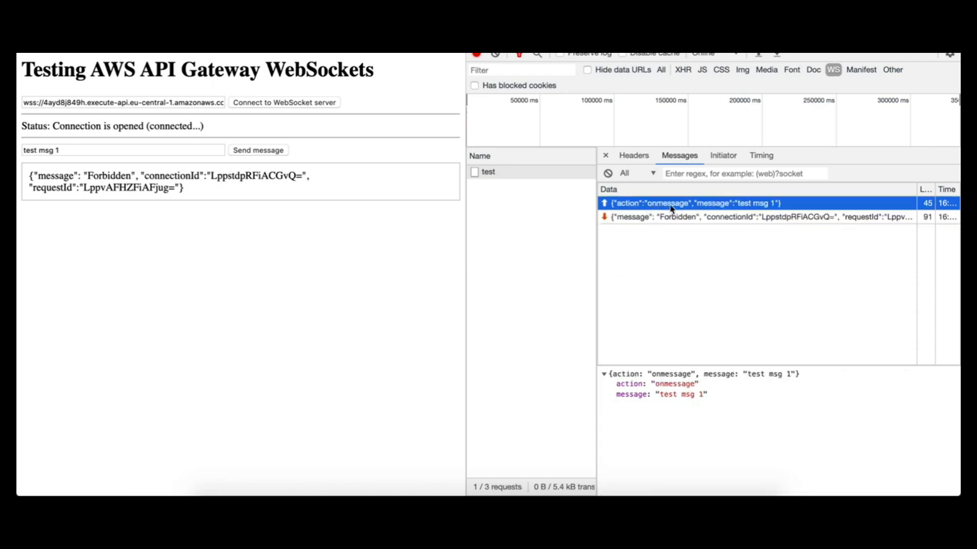
pyautogui.click(692, 217)
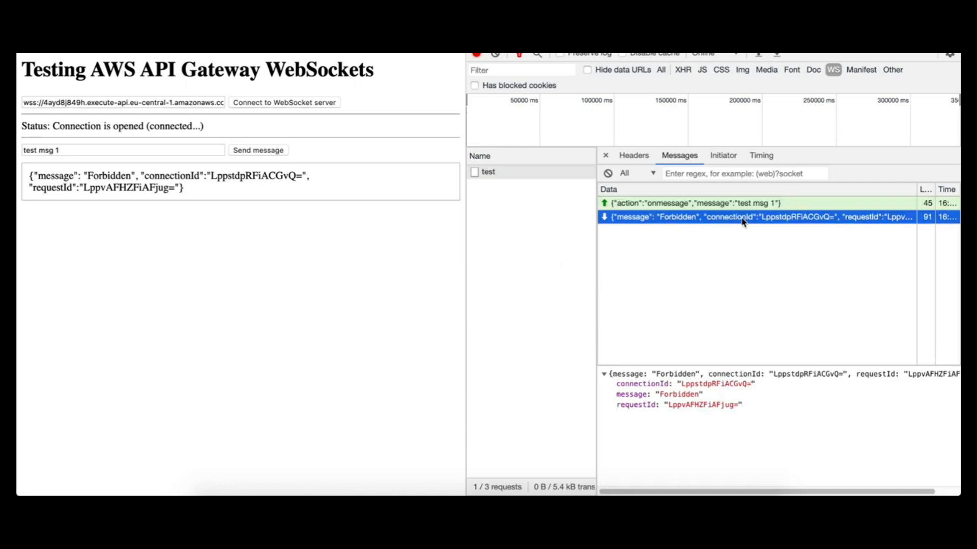
pyautogui.moveTo(196, 187); pyautogui.dragTo(27, 173)
pyautogui.click(73, 177)
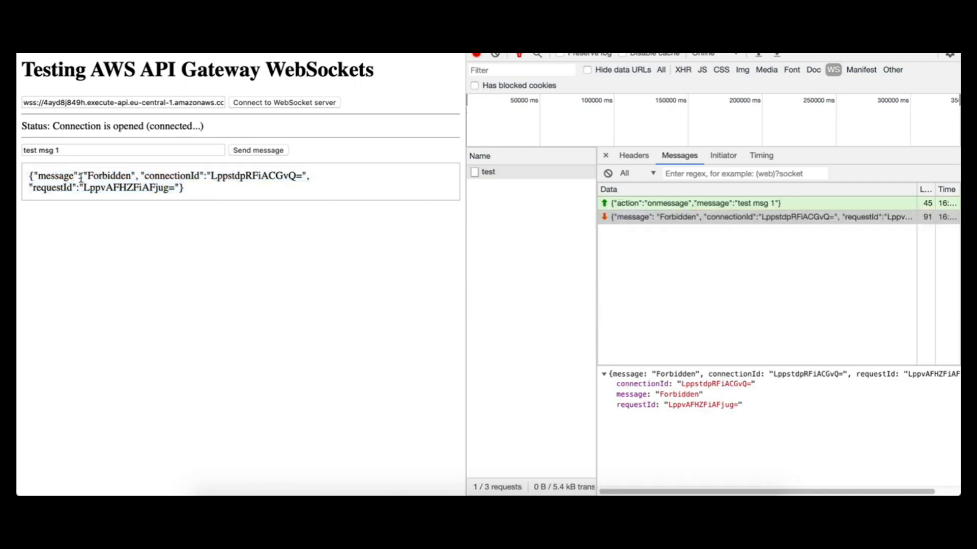
# Copy the action name from the sent message and add it as a new route key, onmessage, in the WS Server API
pyautogui.click(634, 203)
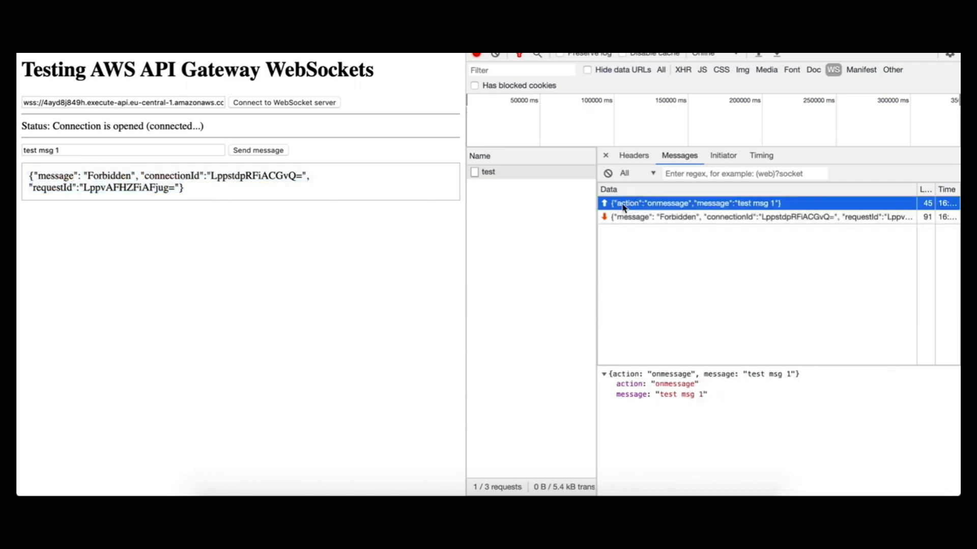
pyautogui.doubleClick(671, 204)
pyautogui.hotkey('ctrl', 'c')
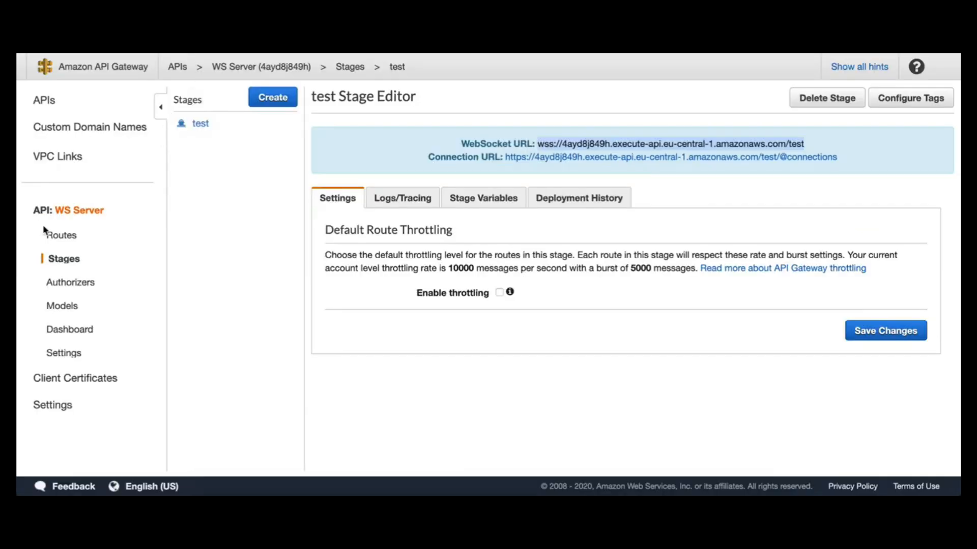
pyautogui.click(56, 235)
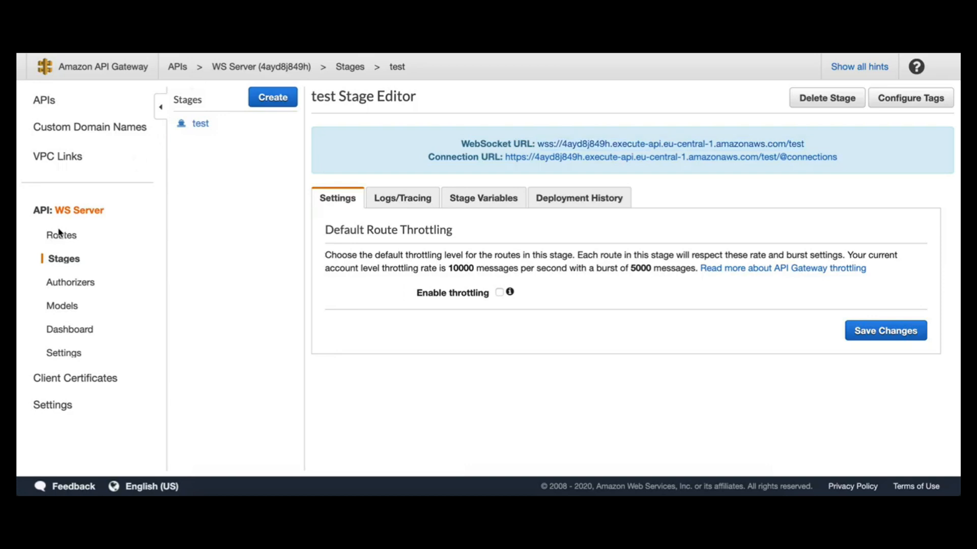
pyautogui.moveTo(270, 151); pyautogui.dragTo(226, 150)
pyautogui.click(233, 184)
pyautogui.hotkey('ctrl', 'v')
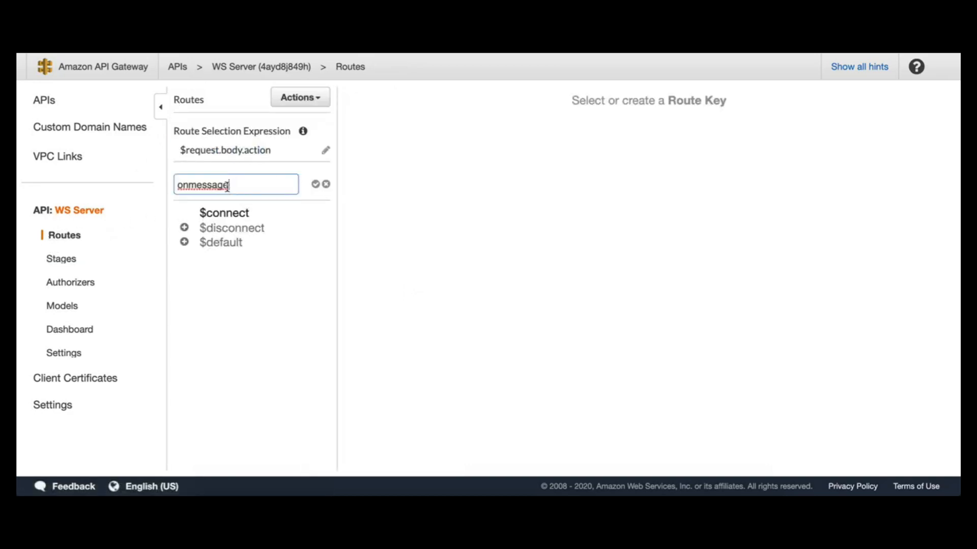
pyautogui.click(315, 185)
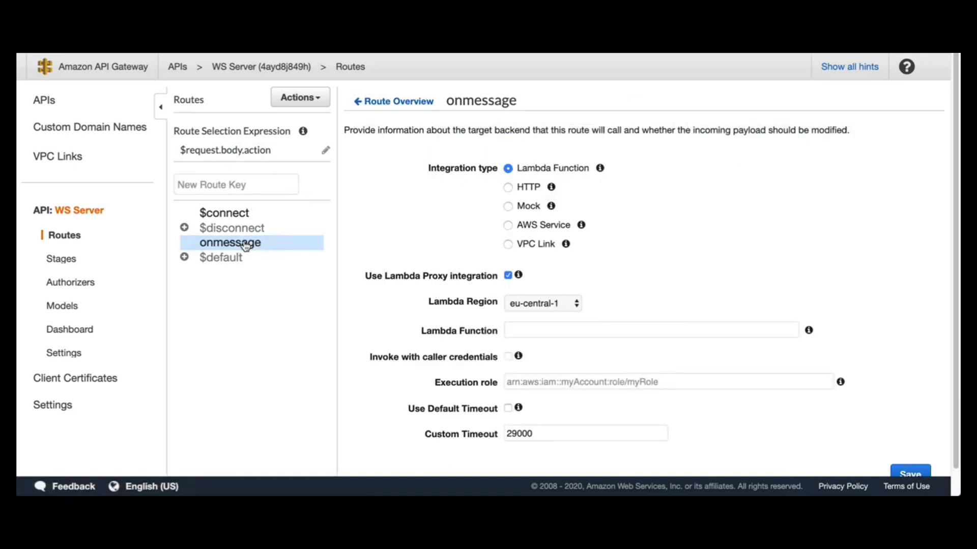
# Integrate the onmessage route with the onMessage Lambda function and save the integration
pyautogui.click(550, 330)
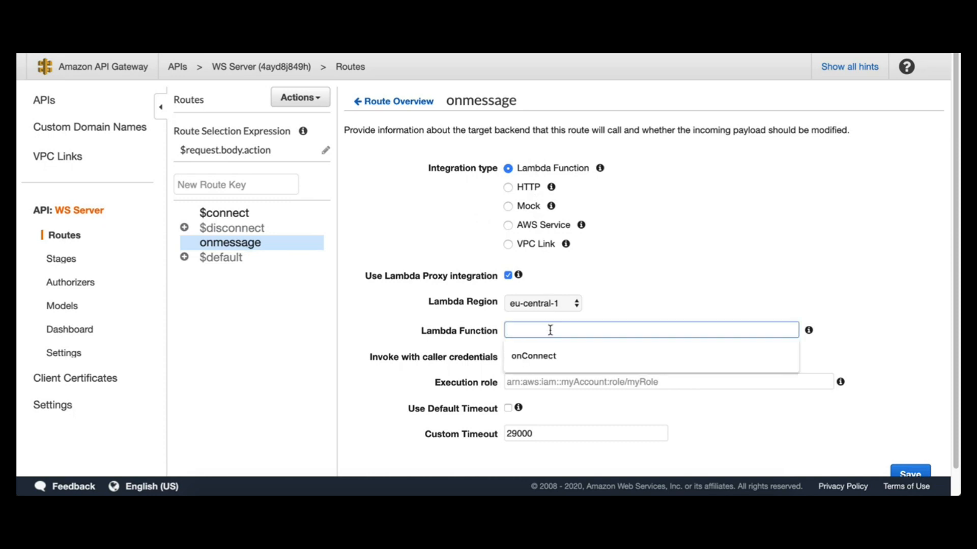
pyautogui.write('onConnect')
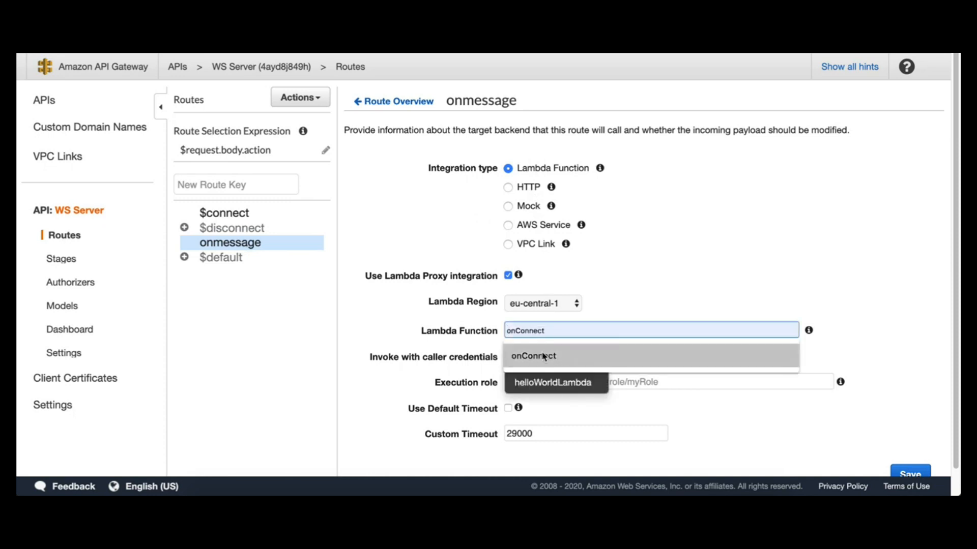
pyautogui.doubleClick(538, 330)
pyautogui.write('onMes')
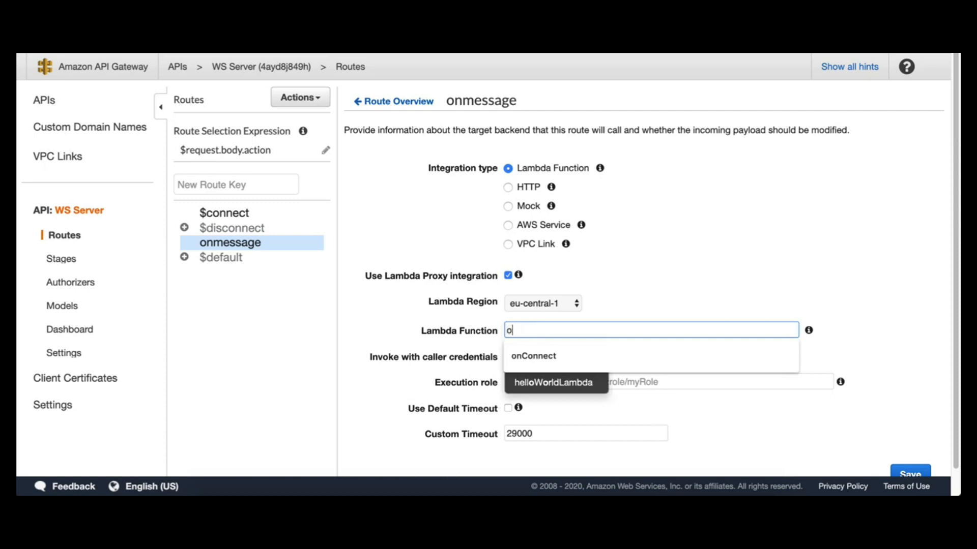
pyautogui.click(547, 352)
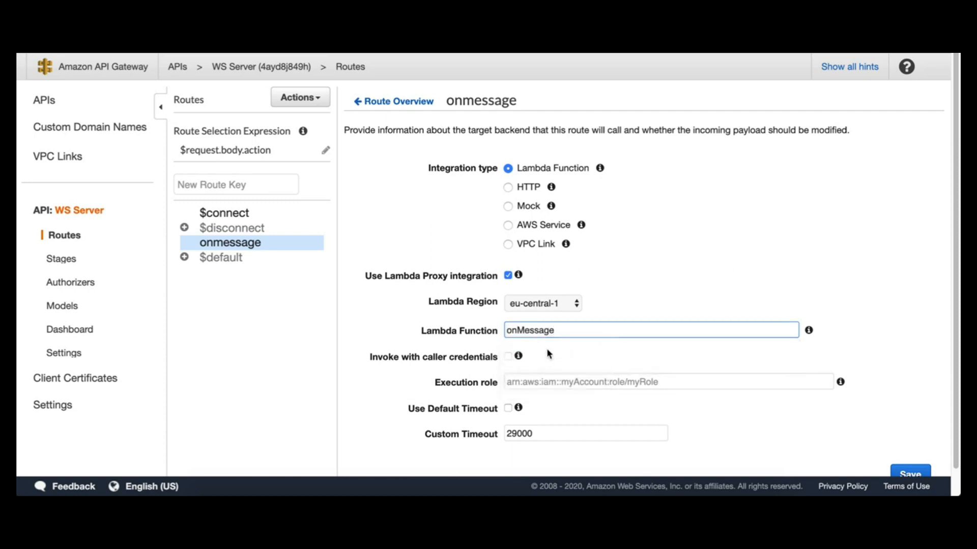
pyautogui.click(916, 473)
pyautogui.click(759, 188)
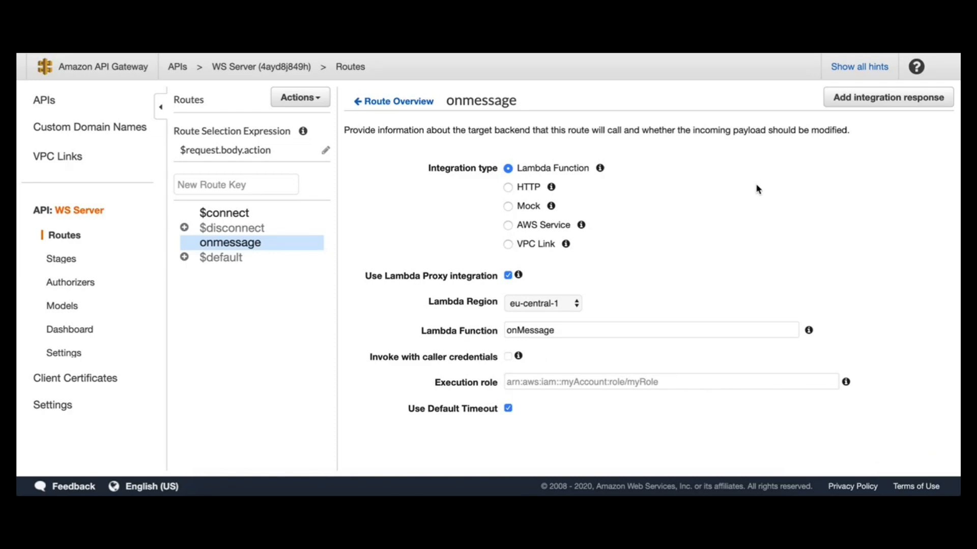
# Check the onmessage route's flow and redeploy the API to the test stage with deployment description 1.0.1
pyautogui.click(231, 213)
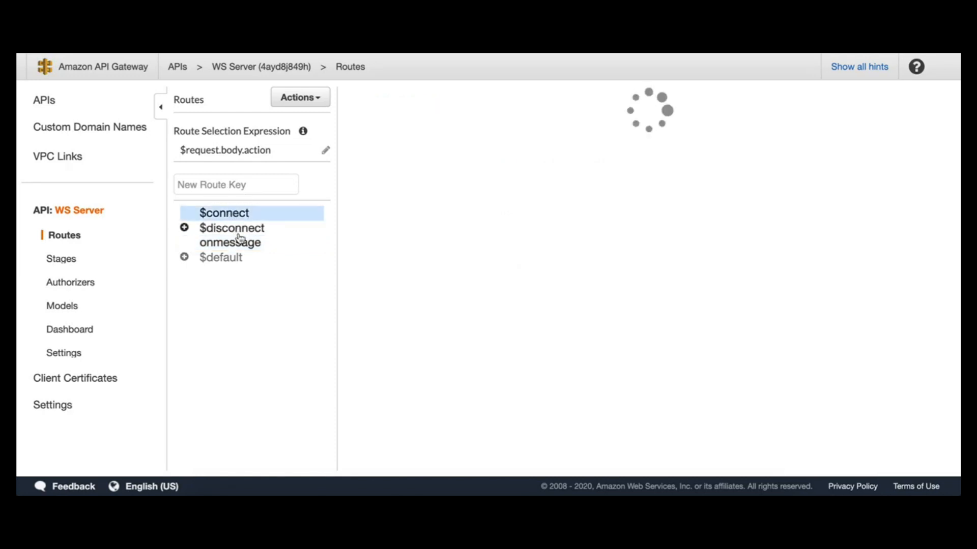
pyautogui.click(242, 245)
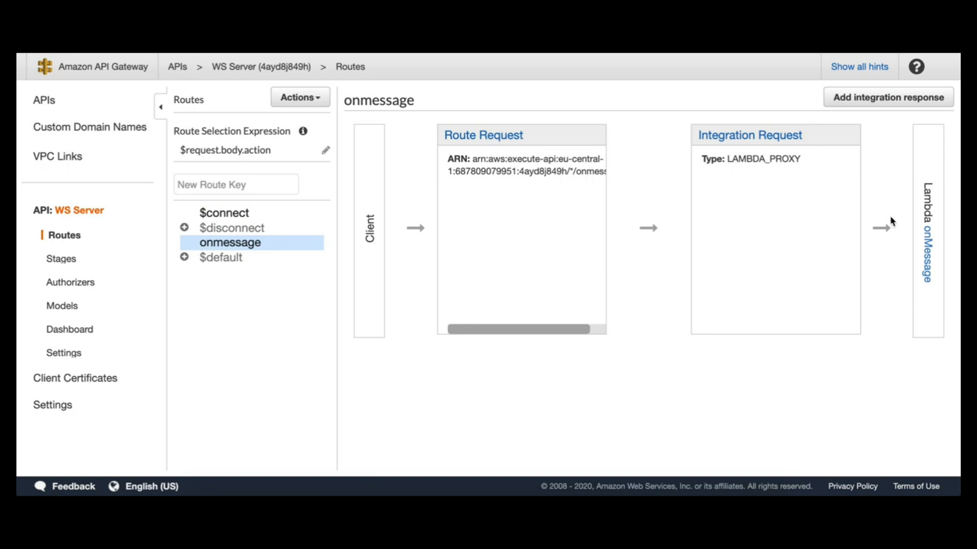
pyautogui.click(314, 99)
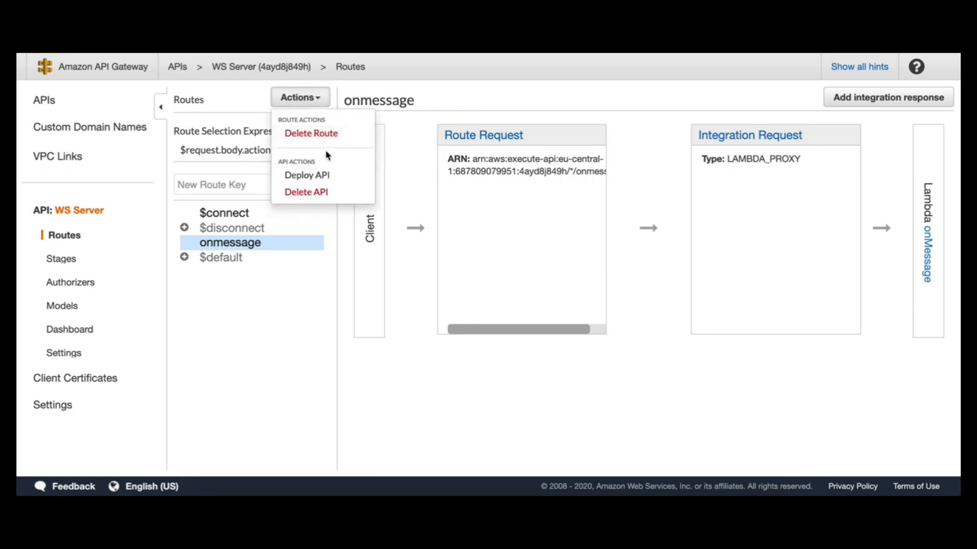
pyautogui.click(330, 177)
pyautogui.click(557, 162)
pyautogui.click(562, 163)
pyautogui.click(563, 179)
pyautogui.write('1.0.1')
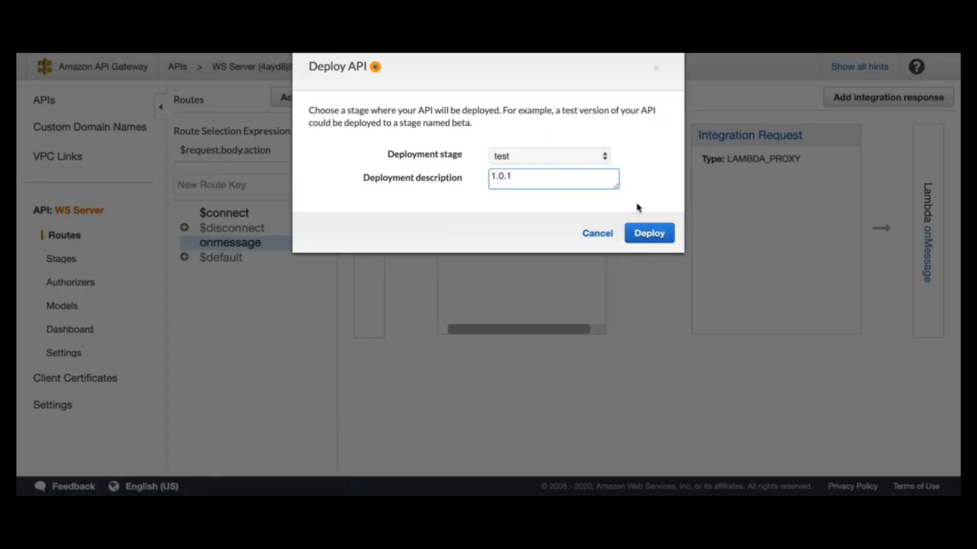
pyautogui.click(647, 233)
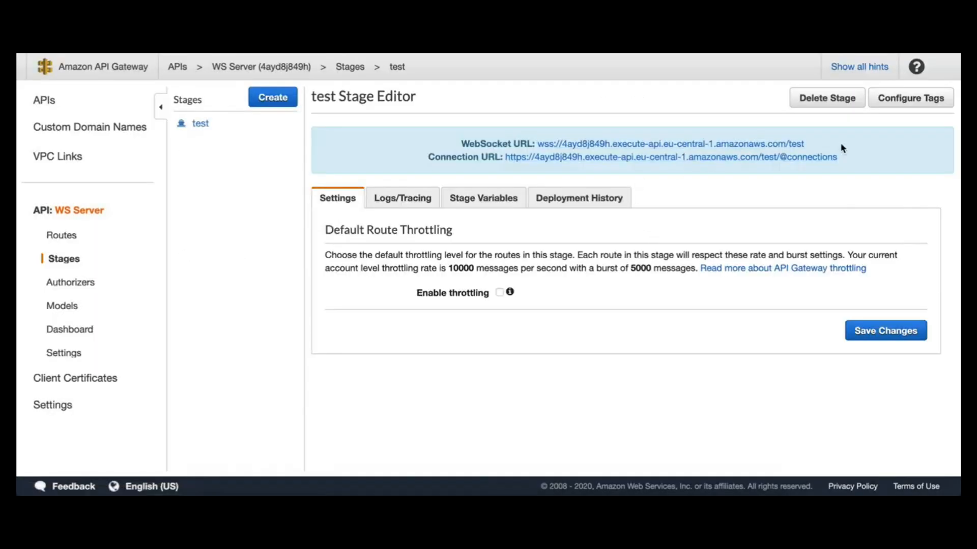
# Copy the test stage's WebSocket URL, connect to it from the reloaded WebSocket test page, and open the connection's message log
pyautogui.moveTo(805, 144); pyautogui.dragTo(538, 145)
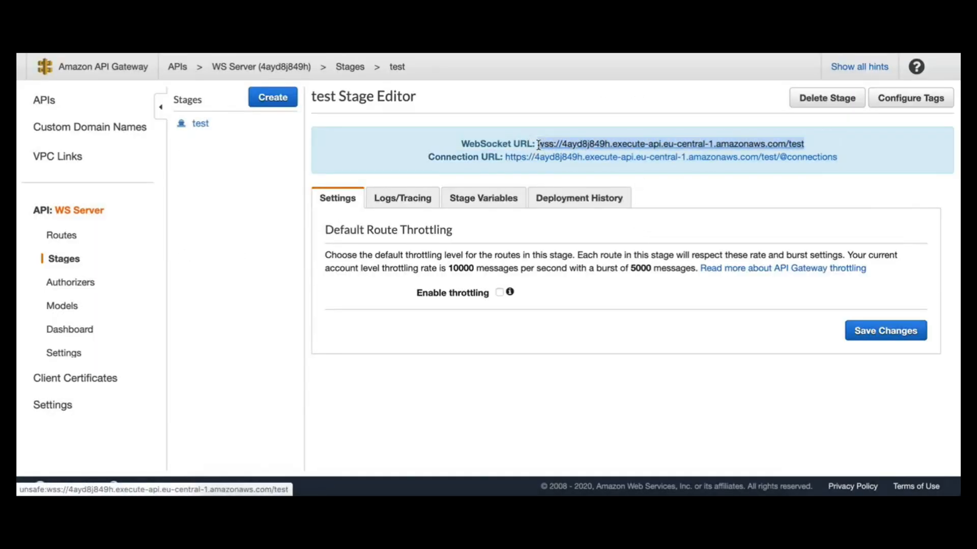
pyautogui.hotkey('ctrl', 'Tab')
pyautogui.press('super+r')
pyautogui.click(188, 100)
pyautogui.press('super+v')
pyautogui.tripleClick(178, 103)
pyautogui.click(265, 104)
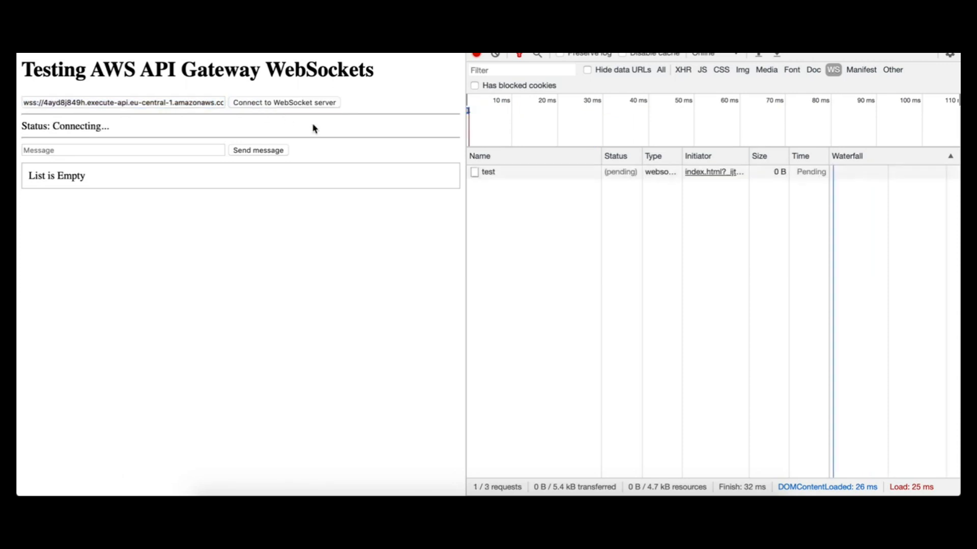
pyautogui.click(534, 173)
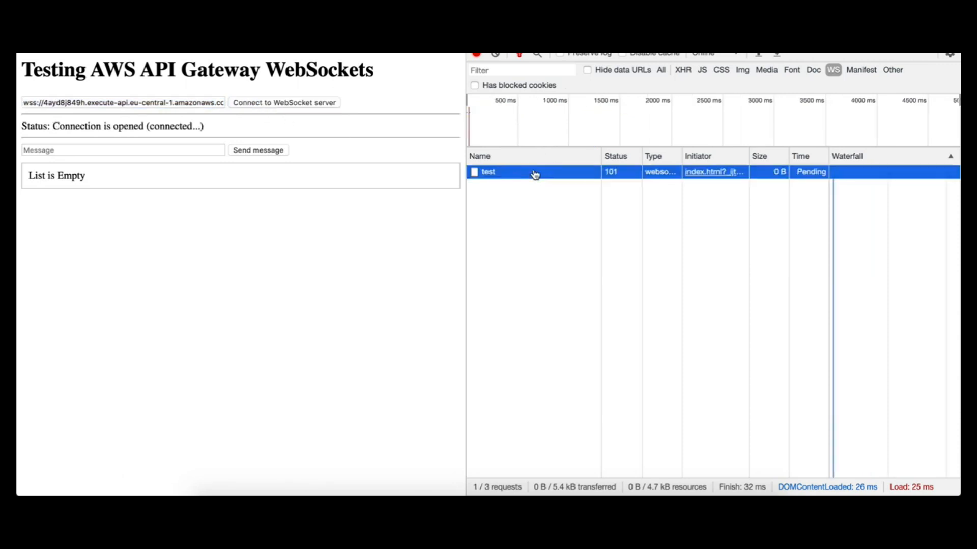
# Send "test message 1" twice over the WebSocket connection and inspect the second sent message in the log
pyautogui.click(147, 149)
pyautogui.write('test message 1')
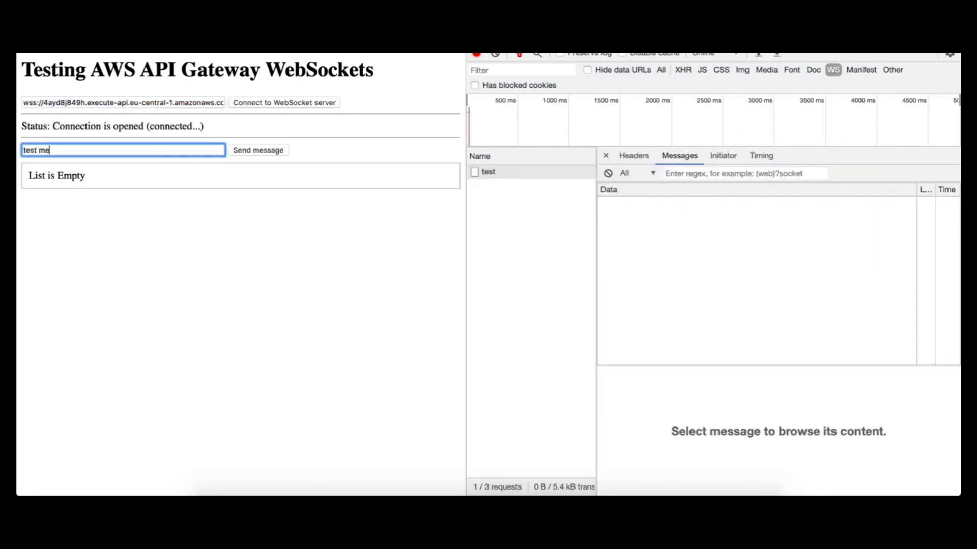
pyautogui.click(263, 153)
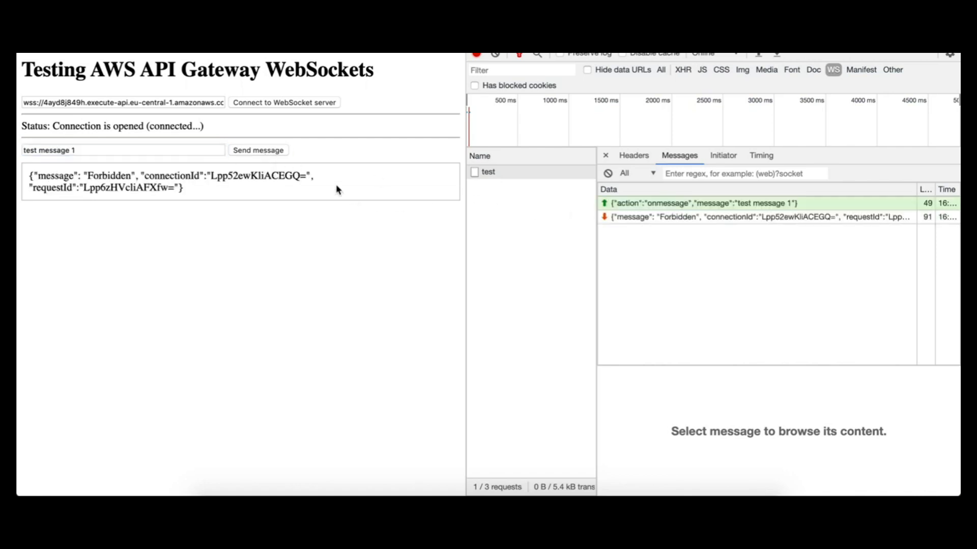
pyautogui.click(258, 153)
pyautogui.click(657, 231)
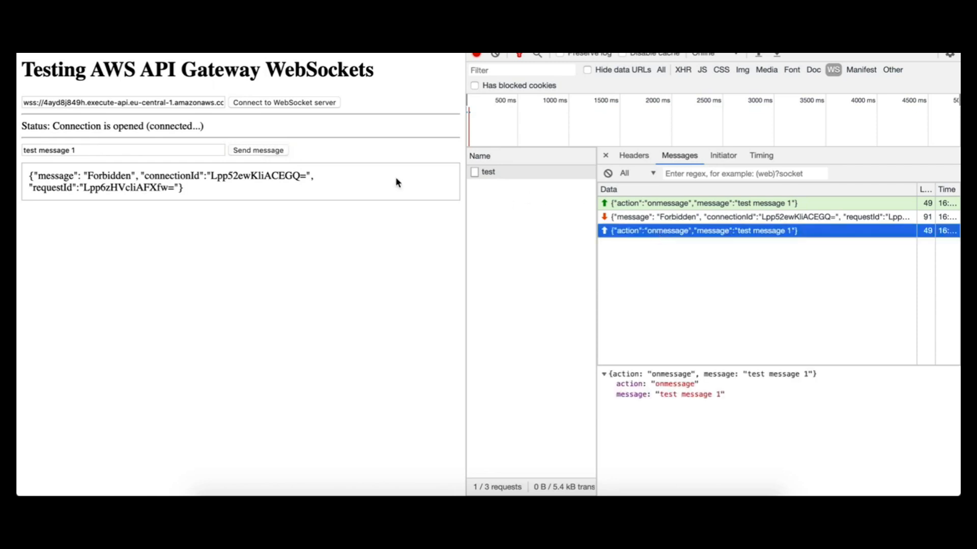
# Send the same message seven more times and check the newest log entries for a reply
pyautogui.click(263, 151)
pyautogui.click(263, 151)
pyautogui.click(263, 151)
pyautogui.click(262, 151)
pyautogui.click(262, 151)
pyautogui.click(263, 151)
pyautogui.click(262, 151)
pyautogui.click(665, 245)
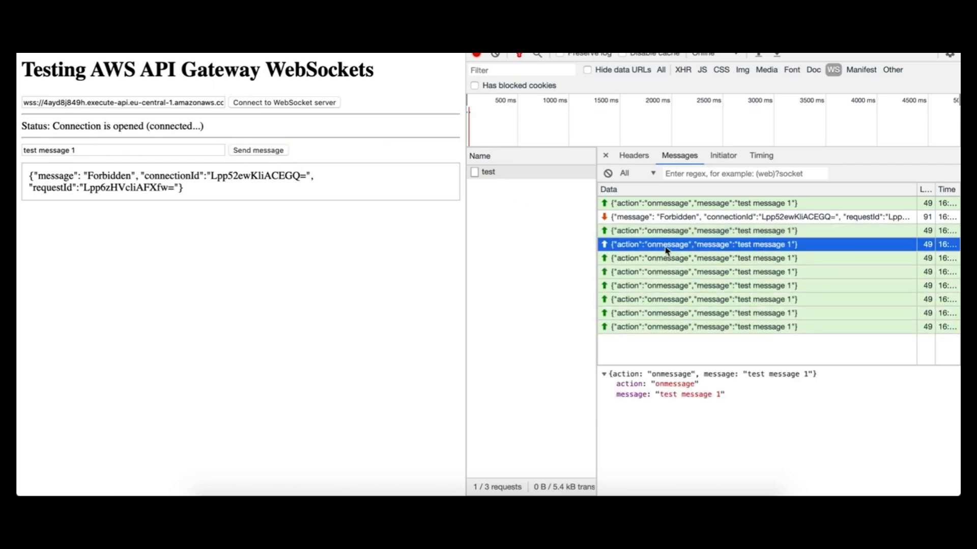
pyautogui.click(689, 327)
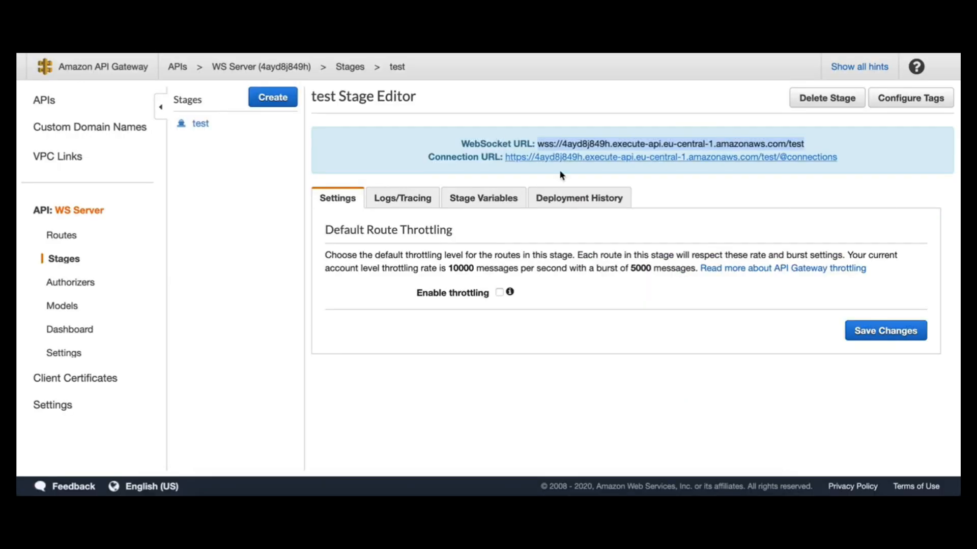
# Open the routes of the WS Server API and check the onmessage route's flow for a response path
pyautogui.click(61, 235)
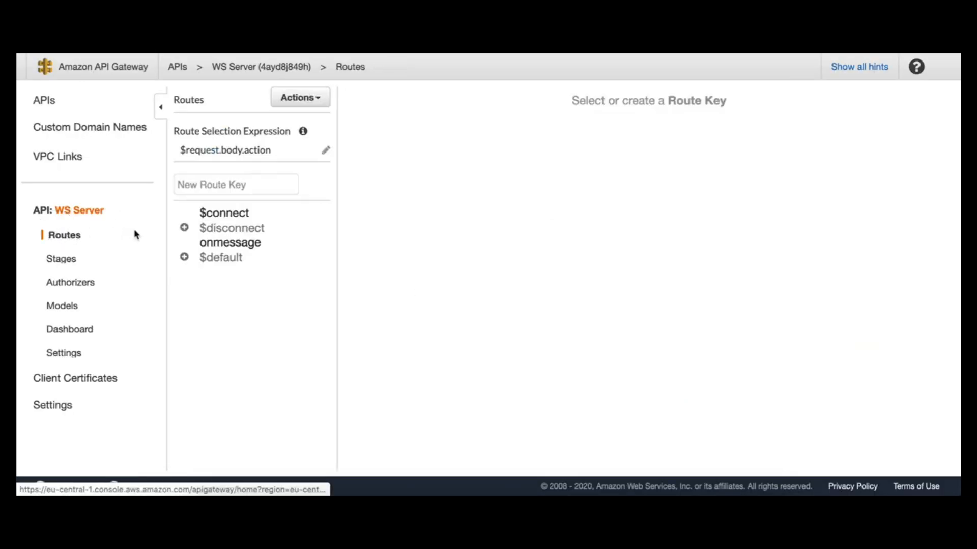
pyautogui.click(253, 243)
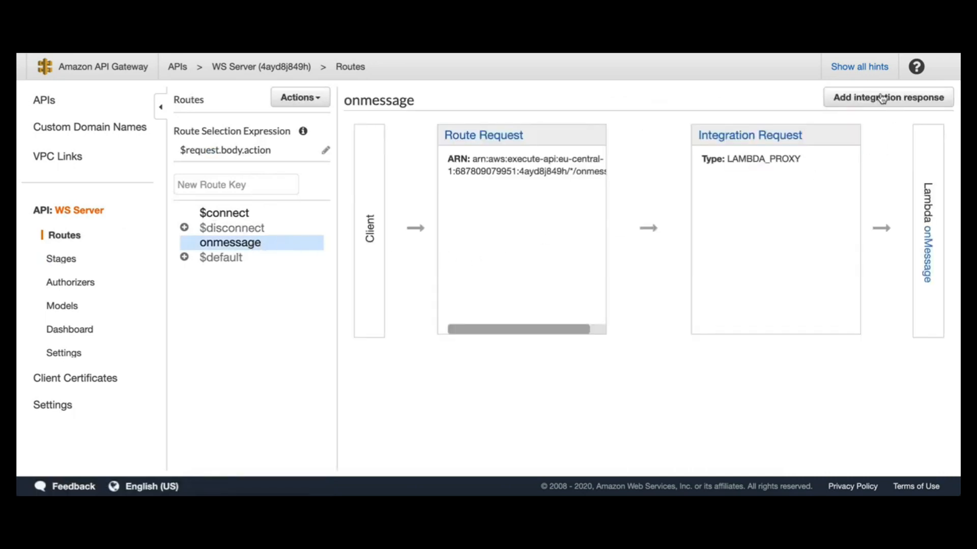
pyautogui.click(227, 245)
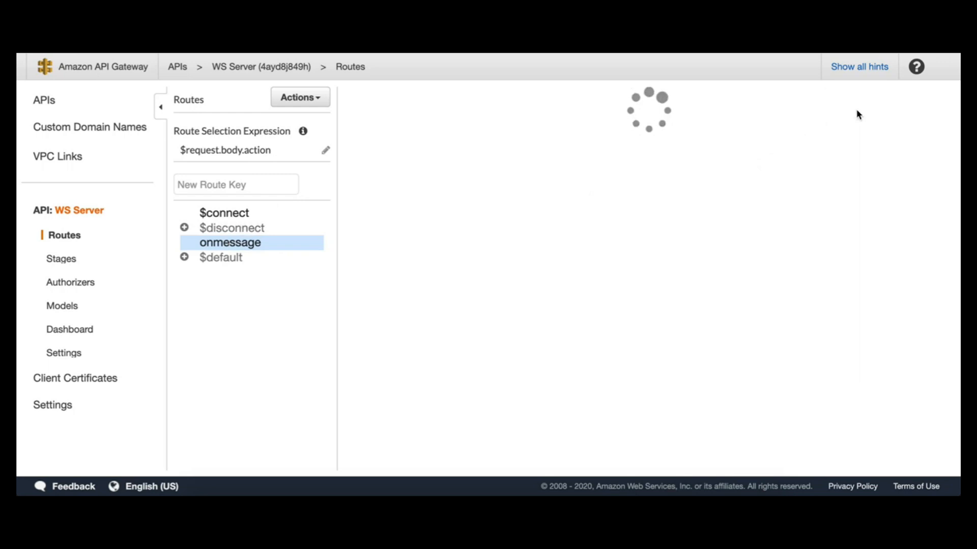
# Delete the $disconnect route from the WS Server API
pyautogui.click(231, 217)
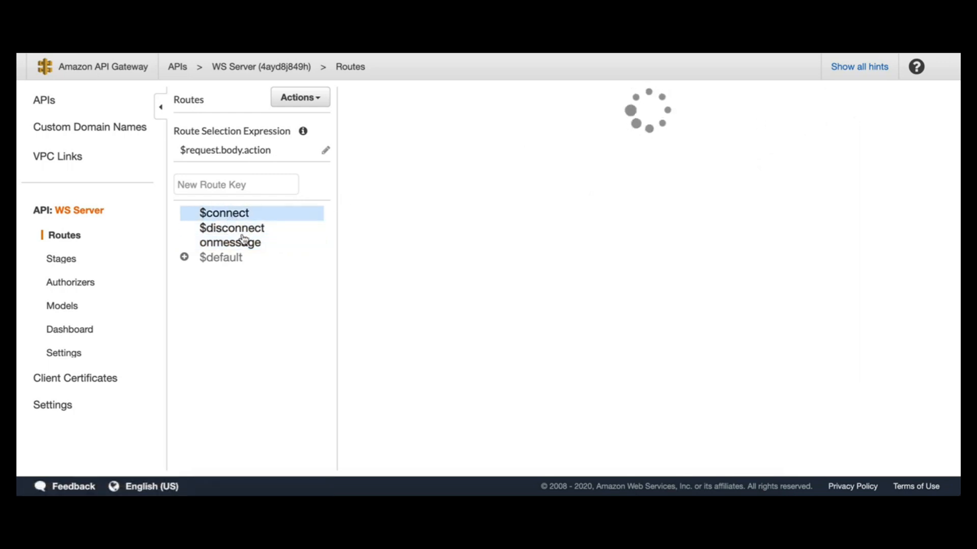
pyautogui.click(252, 230)
pyautogui.click(319, 100)
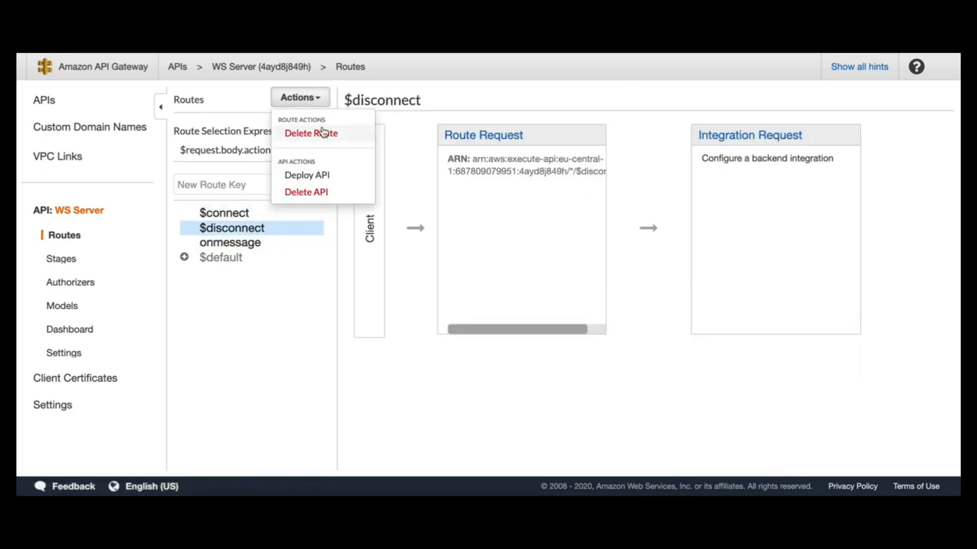
pyautogui.click(332, 141)
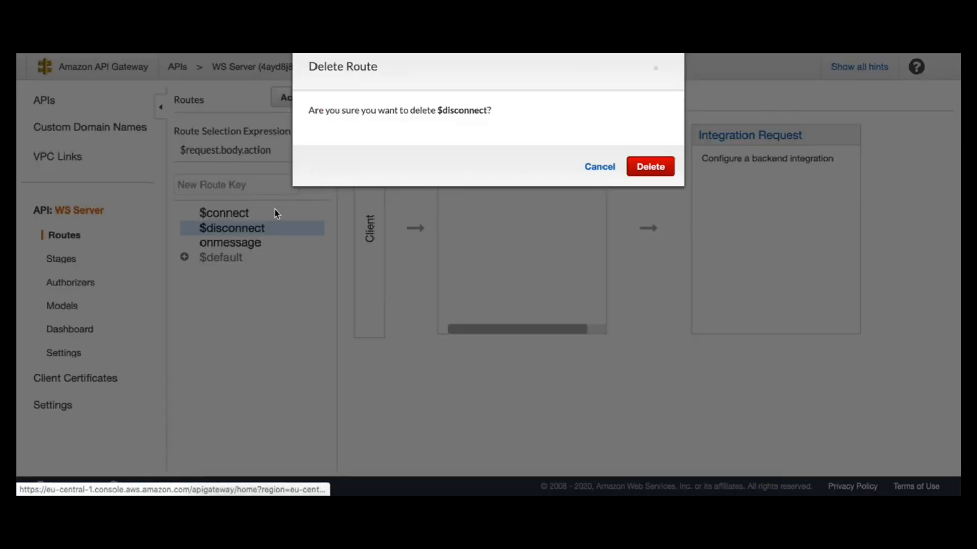
pyautogui.click(630, 172)
# Add an integration response to the onmessage route and redeploy the API to the test stage with deployment description 1.0.2
pyautogui.click(249, 247)
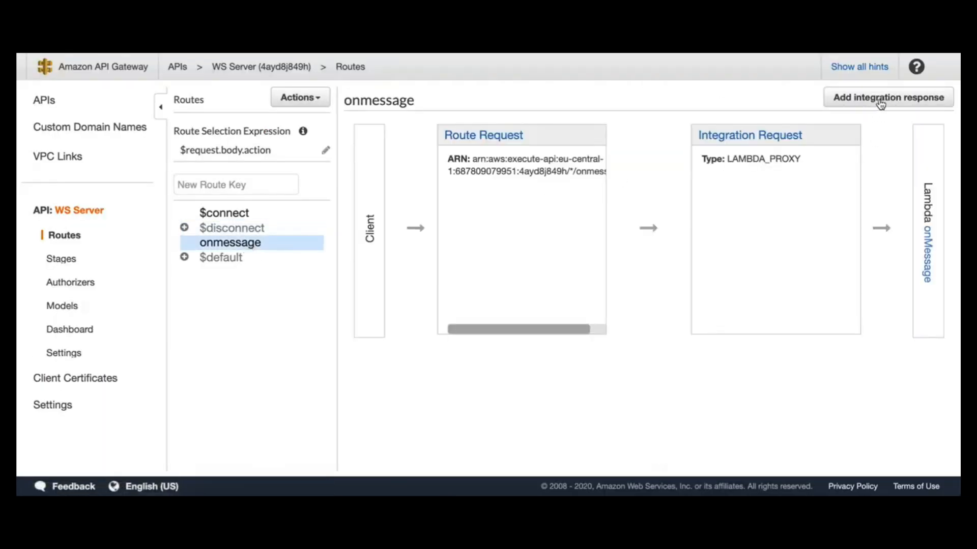
pyautogui.click(874, 102)
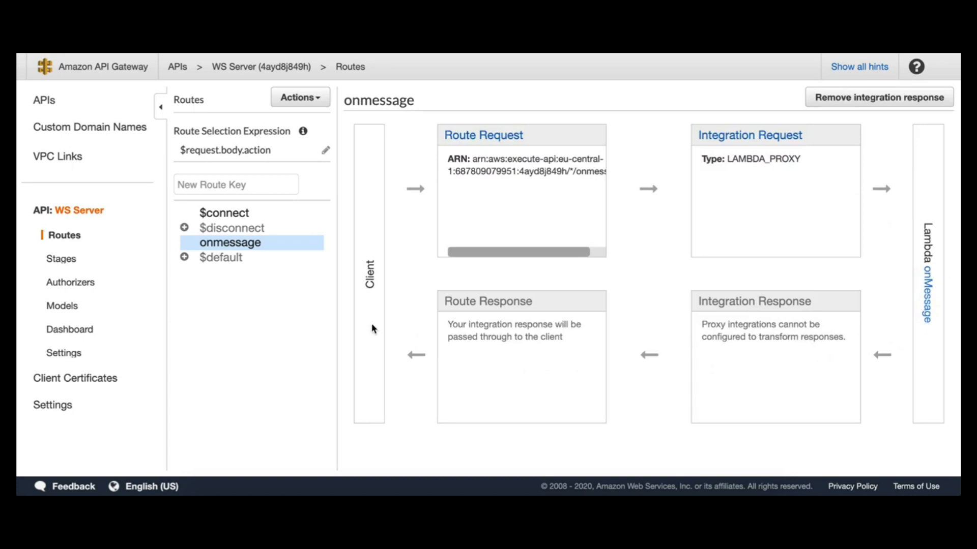
pyautogui.click(319, 99)
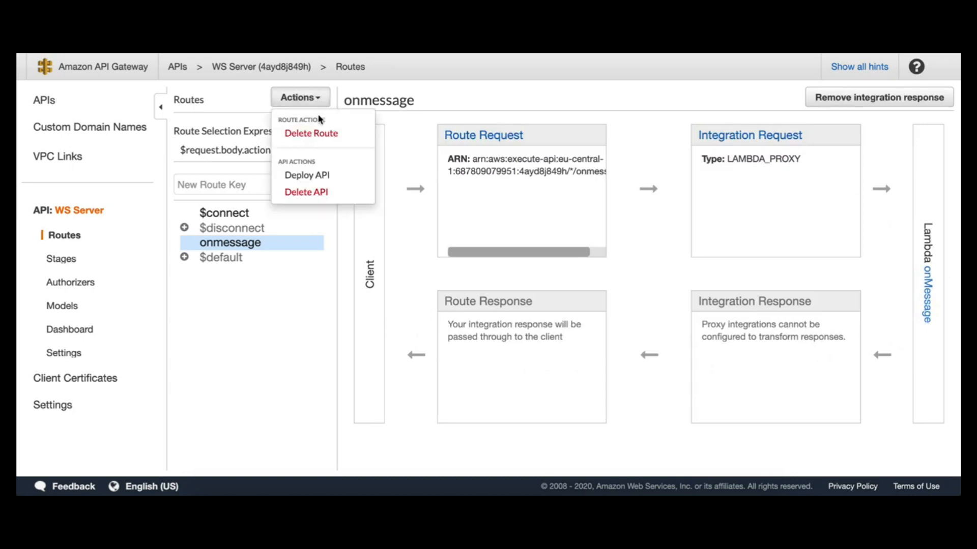
pyautogui.click(321, 176)
pyautogui.click(557, 156)
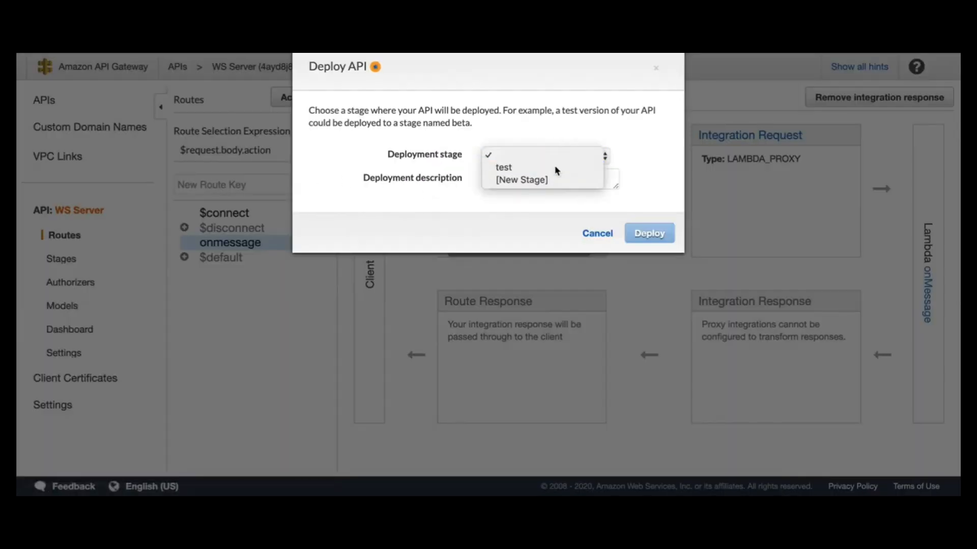
pyautogui.click(555, 169)
pyautogui.click(545, 176)
pyautogui.write('1.0.2')
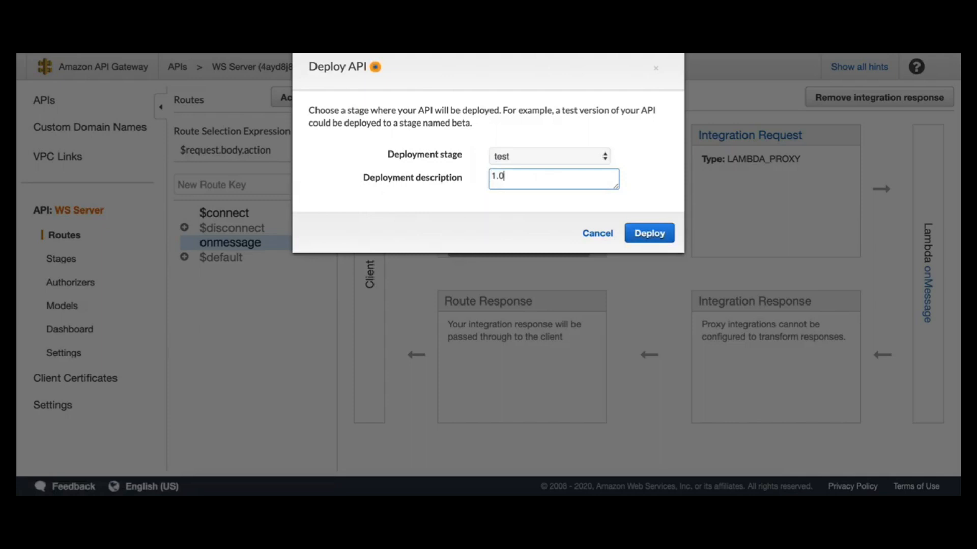
pyautogui.click(647, 233)
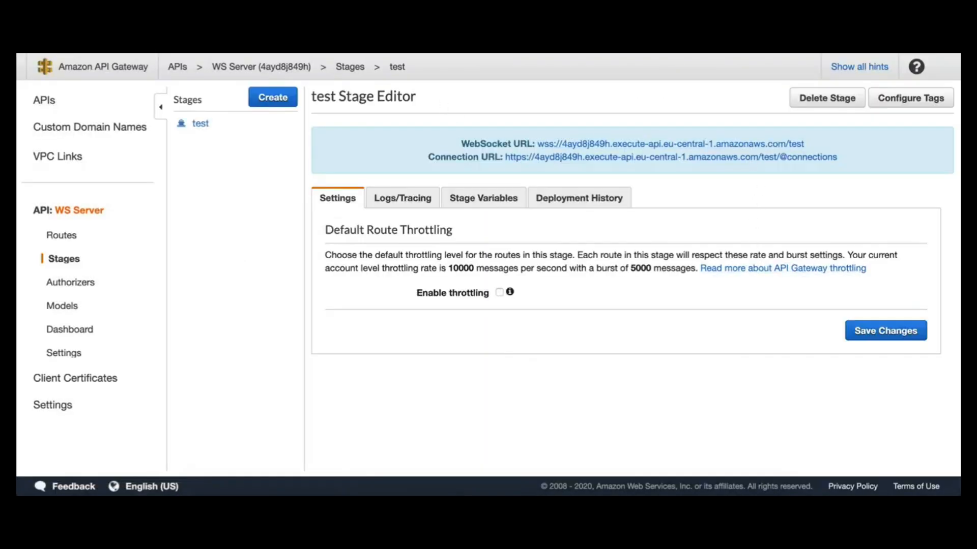
# Reload the WebSocket test page, reconnect it to the same server URL, and open the new connection's message log
pyautogui.hotkey('ctrl', 'Tab')
pyautogui.click(214, 103)
pyautogui.press('super+a')
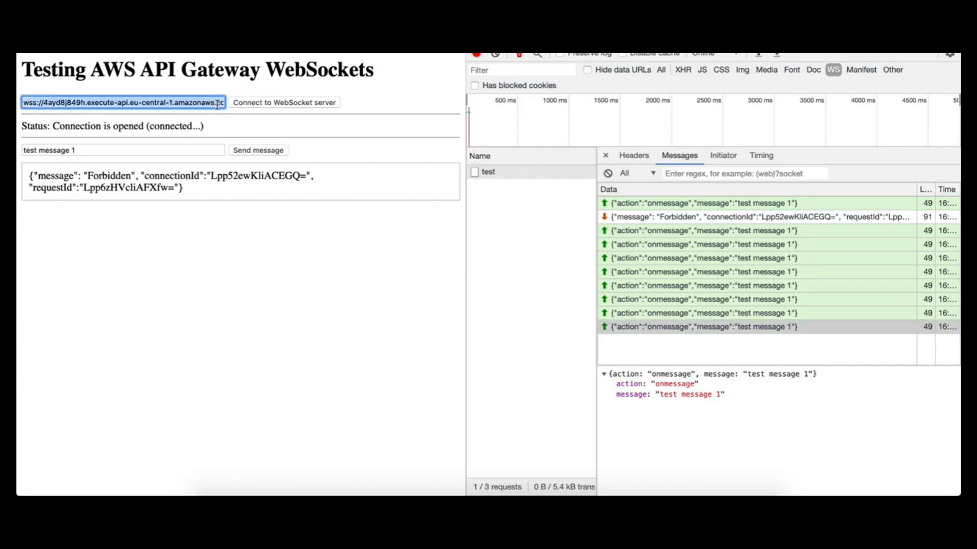
pyautogui.press('super+c')
pyautogui.press('super+r')
pyautogui.click(201, 104)
pyautogui.press('super+v')
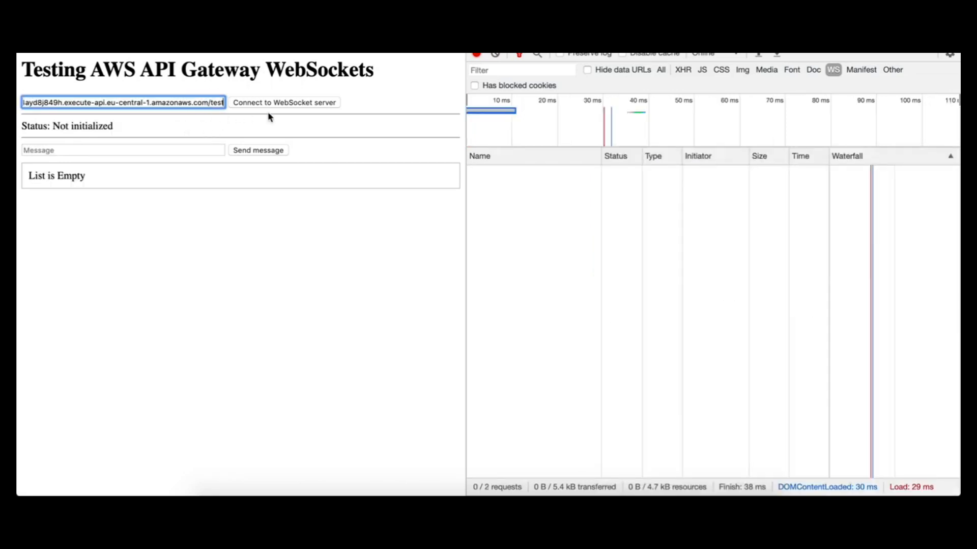
pyautogui.click(307, 101)
pyautogui.click(560, 172)
# Send "test message 1" twice over the new connection and inspect the reply received from the Lambda
pyautogui.click(187, 149)
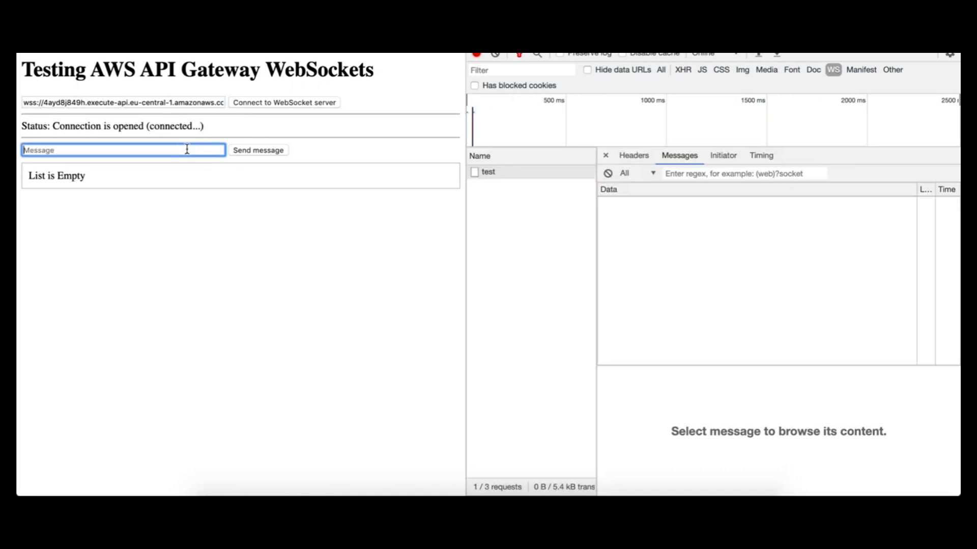
pyautogui.write('test message 1')
pyautogui.click(258, 150)
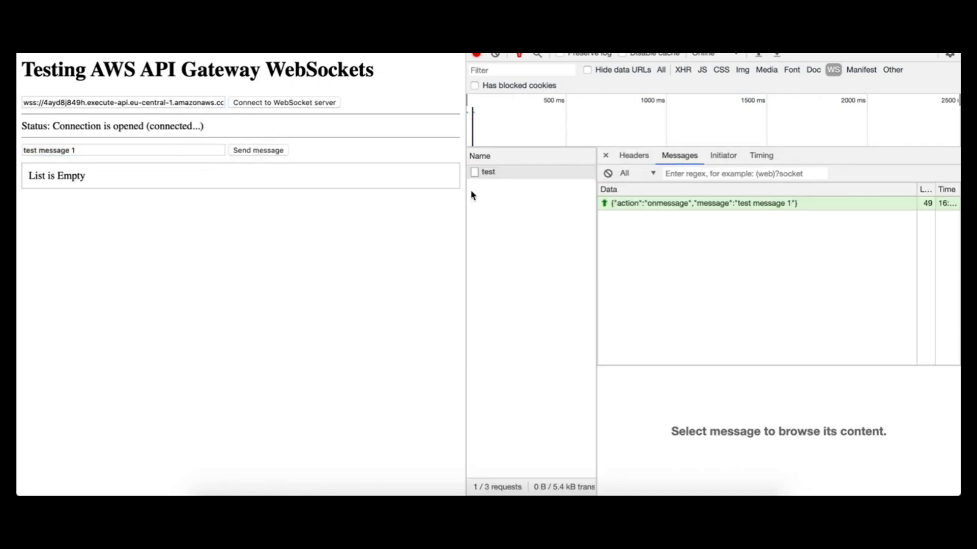
pyautogui.click(237, 153)
pyautogui.click(636, 231)
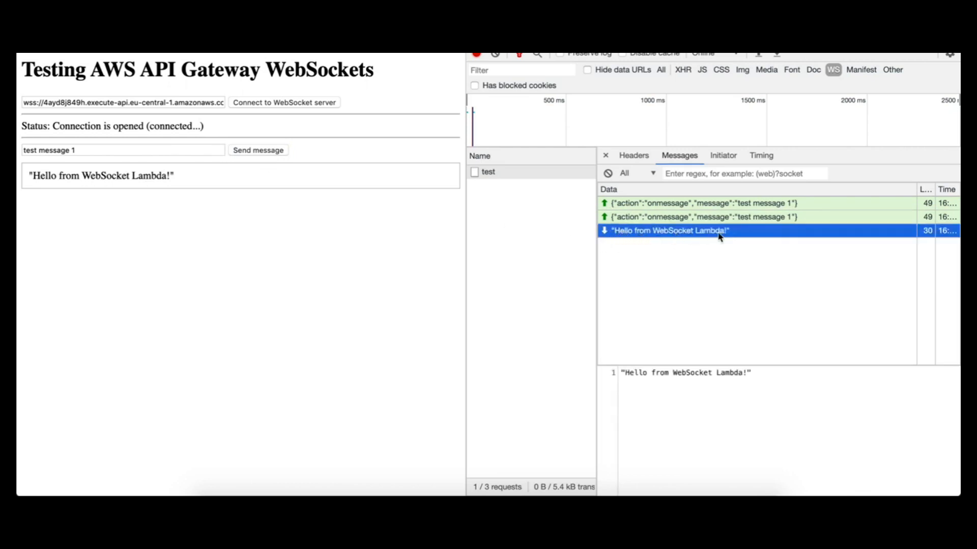
# Send the message five more times and check the replies in the message log
pyautogui.click(274, 150)
pyautogui.click(274, 150)
pyautogui.click(274, 151)
pyautogui.click(275, 151)
pyautogui.click(274, 150)
pyautogui.click(677, 357)
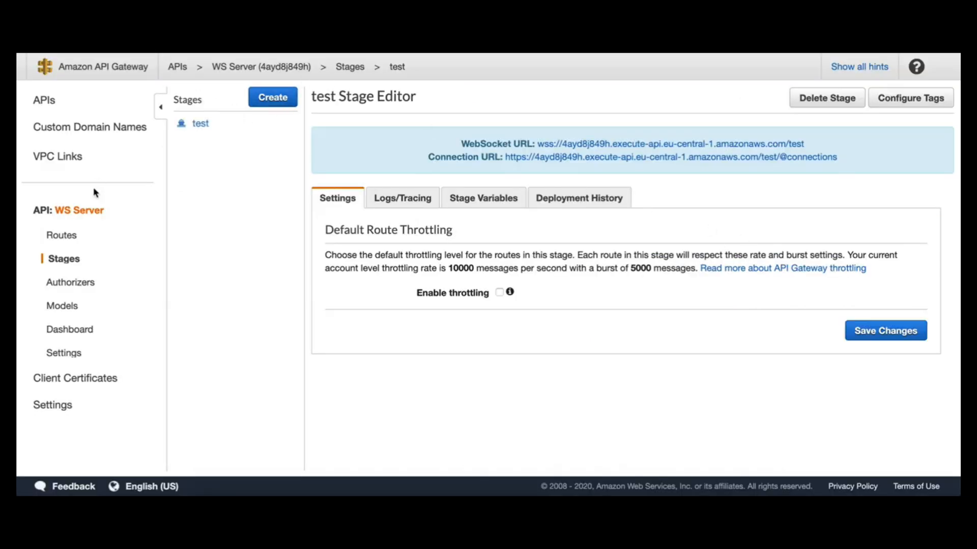
# Remove the integration response from the WS Server API's onmessage route
pyautogui.click(62, 236)
pyautogui.click(224, 243)
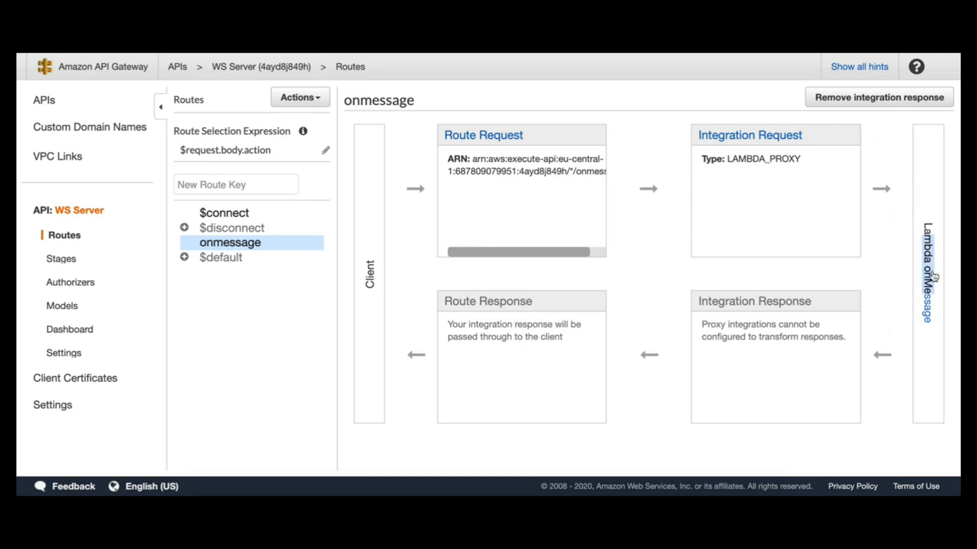
pyautogui.click(867, 98)
pyautogui.click(630, 389)
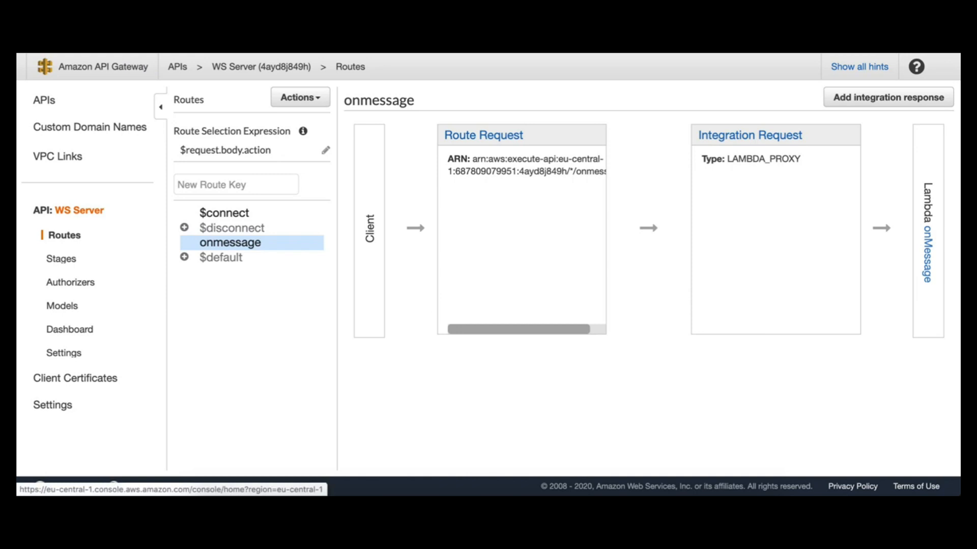
# Search the AWS services for "dyna" and open DynamoDB
pyautogui.click(51, 40)
pyautogui.click(244, 222)
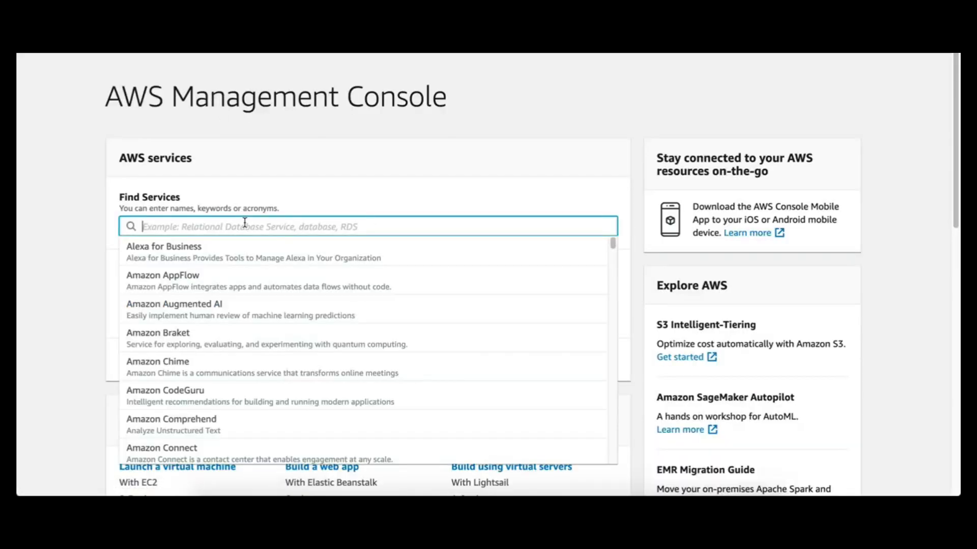
pyautogui.write('dyna')
pyautogui.click(235, 254)
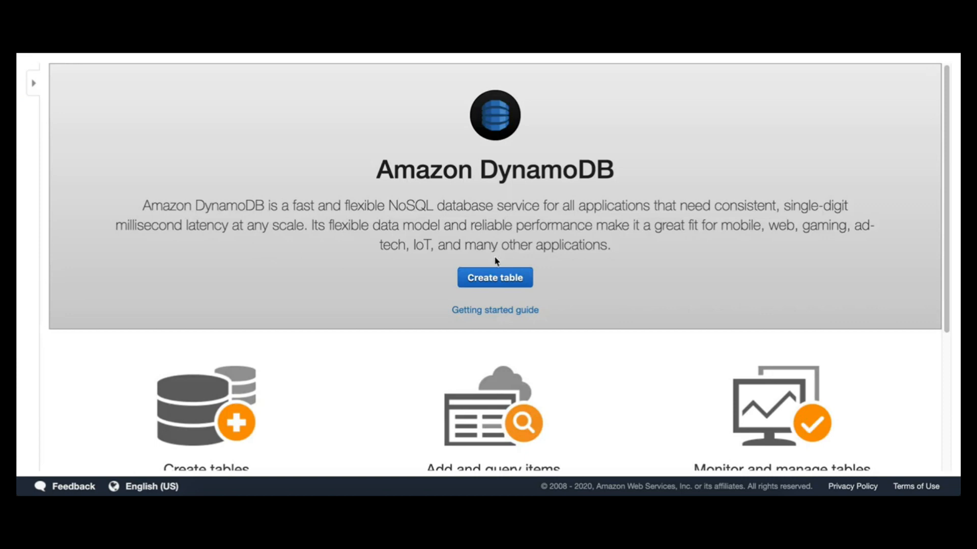
# Create a DynamoDB table named messages with the String partition key connectionId and default settings
pyautogui.click(495, 278)
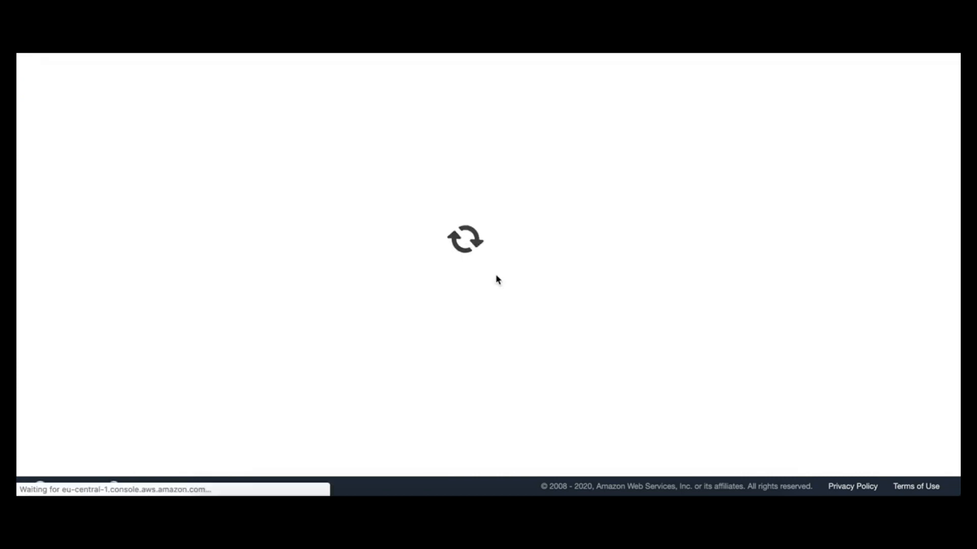
pyautogui.click(385, 148)
pyautogui.write('messages')
pyautogui.press('Tab')
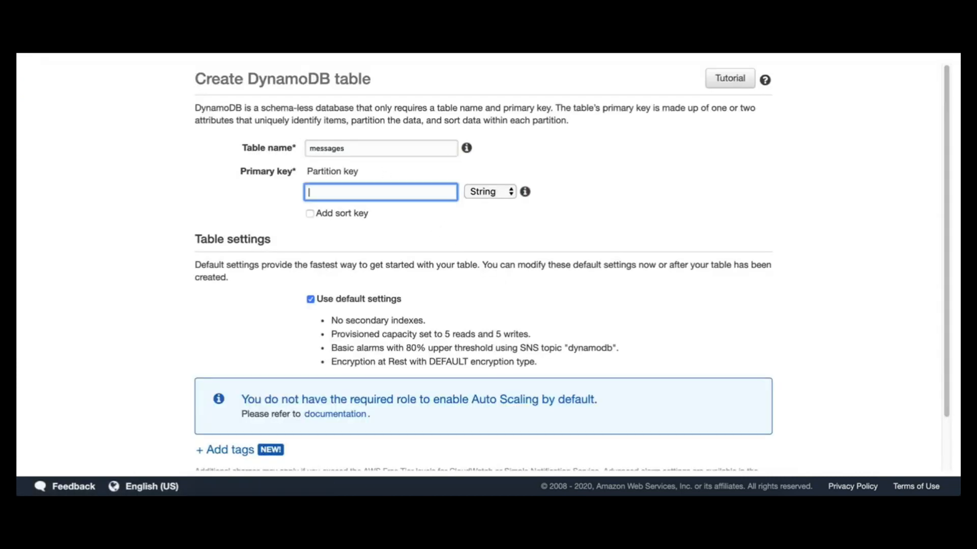
pyautogui.write('connectionId')
pyautogui.doubleClick(364, 191)
pyautogui.scroll(-2, 733, 351)
pyautogui.click(754, 460)
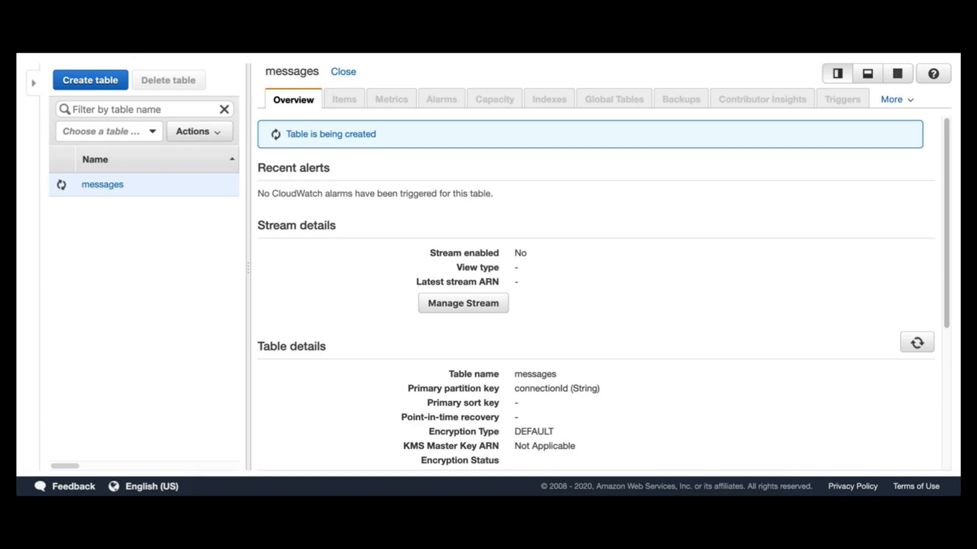
# Open the onConnect Lambda function's permissions and go to its execution role in IAM
pyautogui.click(84, 53)
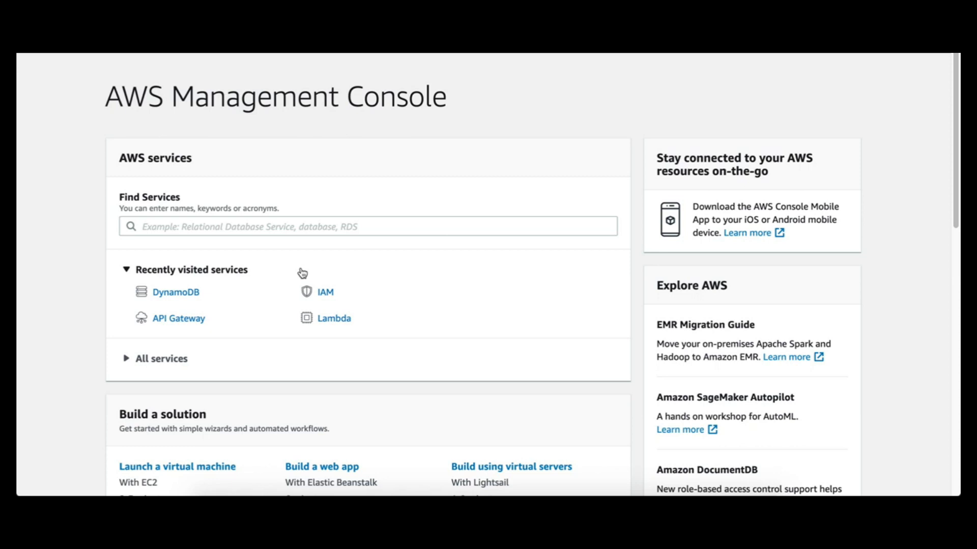
pyautogui.click(330, 318)
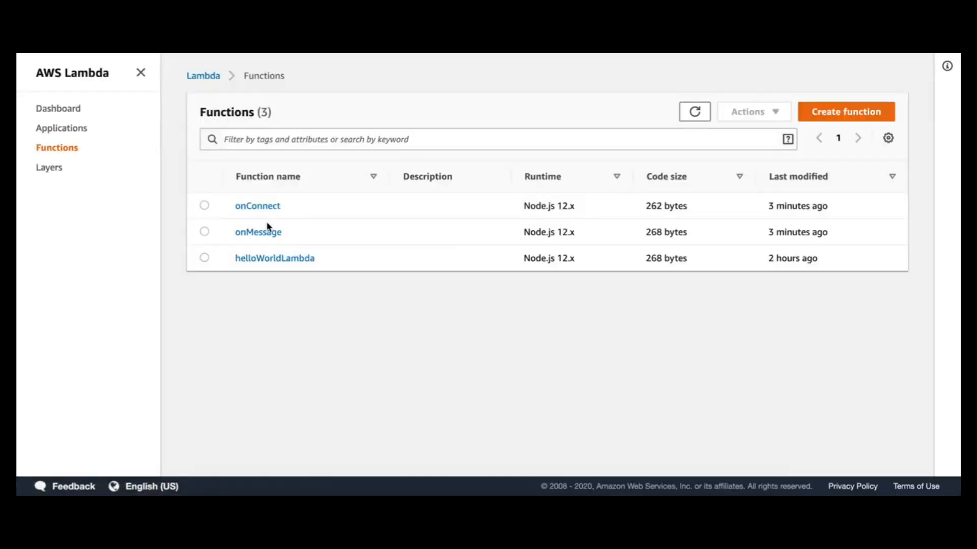
pyautogui.click(260, 206)
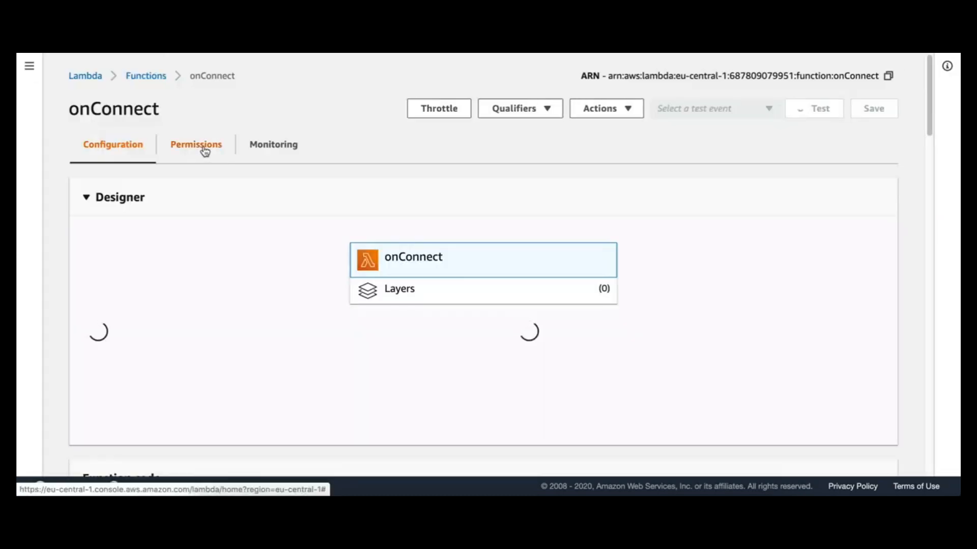
pyautogui.click(200, 147)
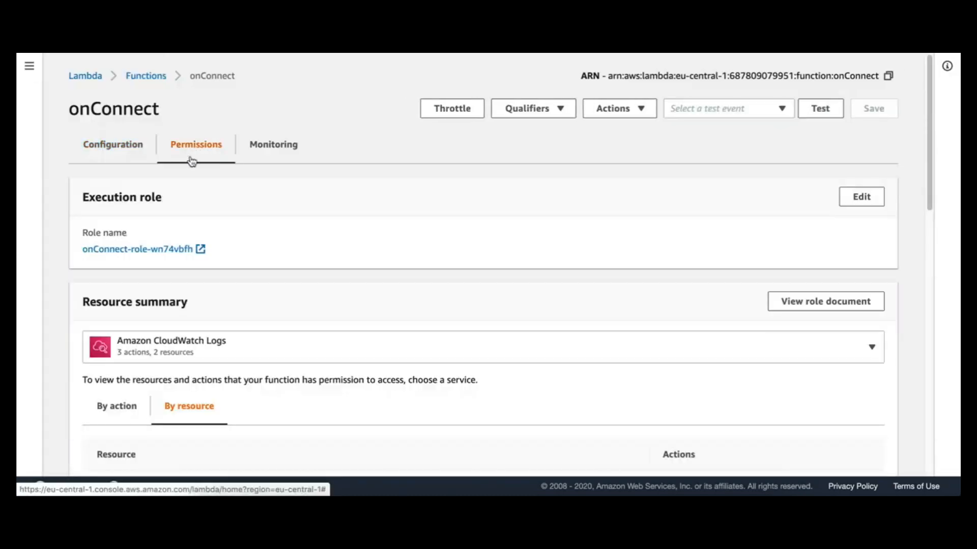
pyautogui.click(148, 253)
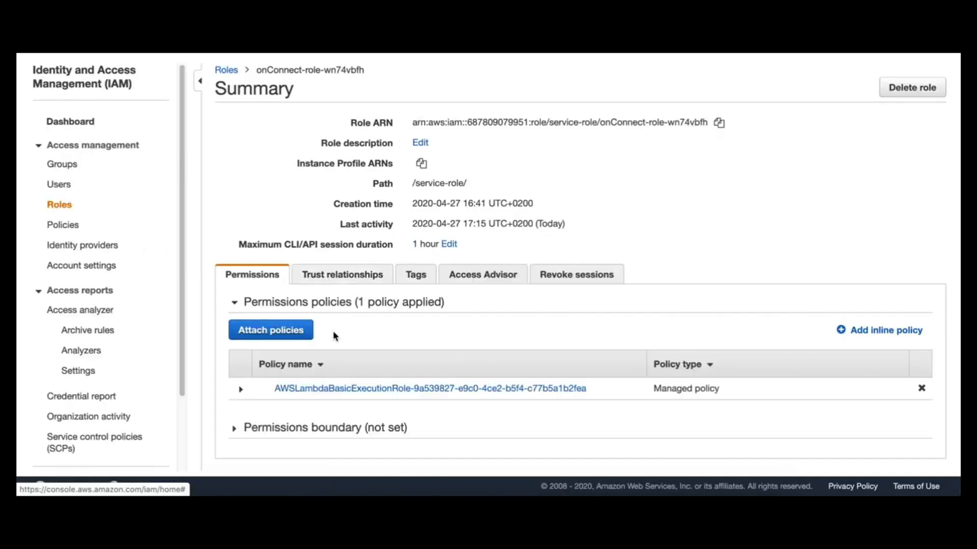
# Filter the policies by "dynamo" and attach AmazonDynamoDBFullAccess to the onConnect execution role
pyautogui.click(300, 335)
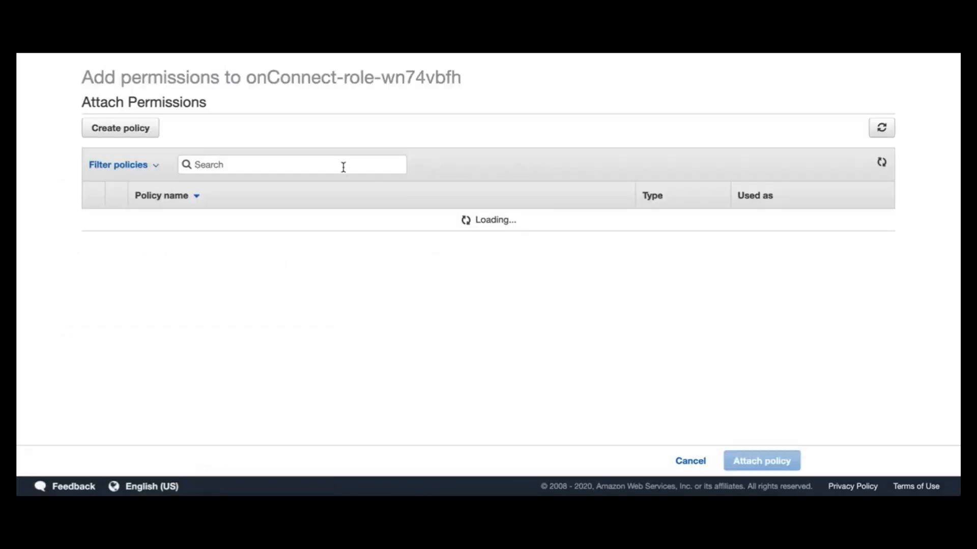
pyautogui.write('dynamo')
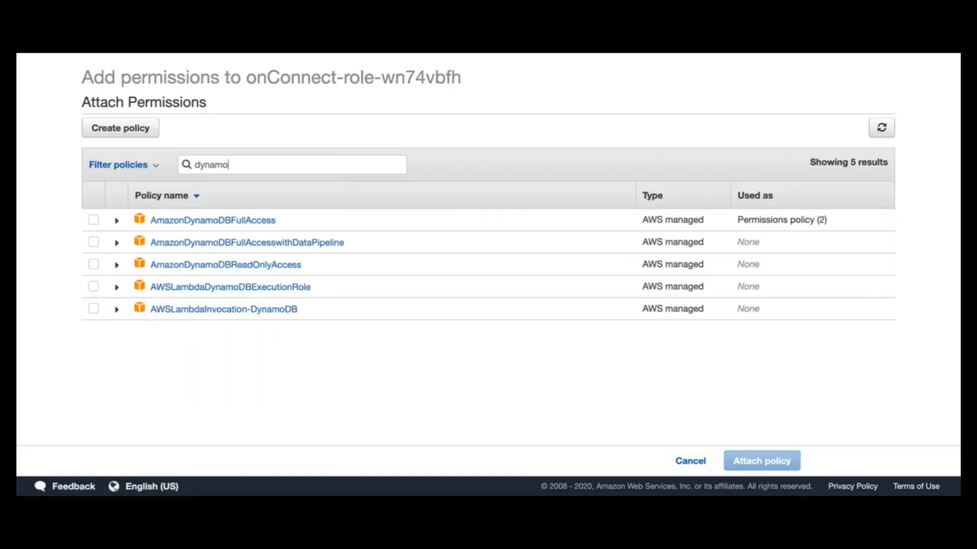
pyautogui.click(96, 222)
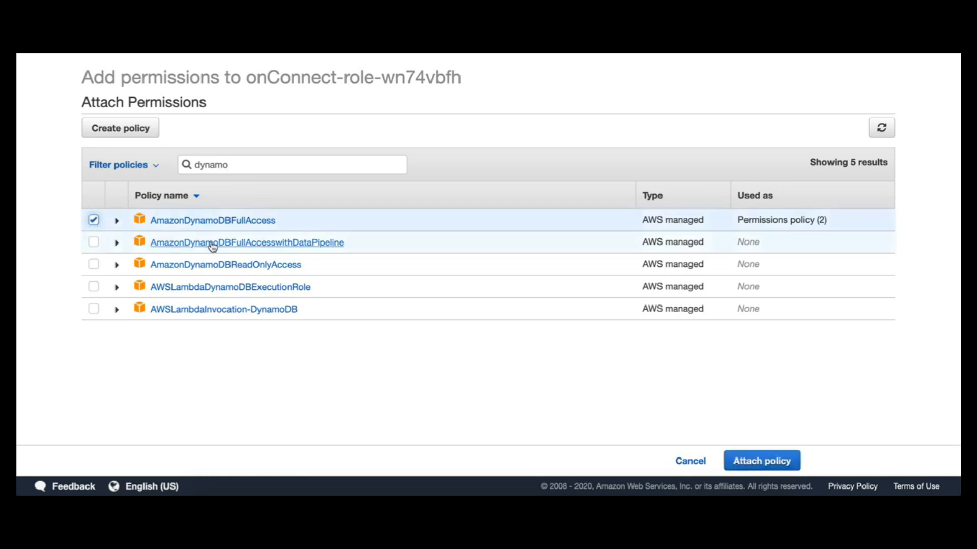
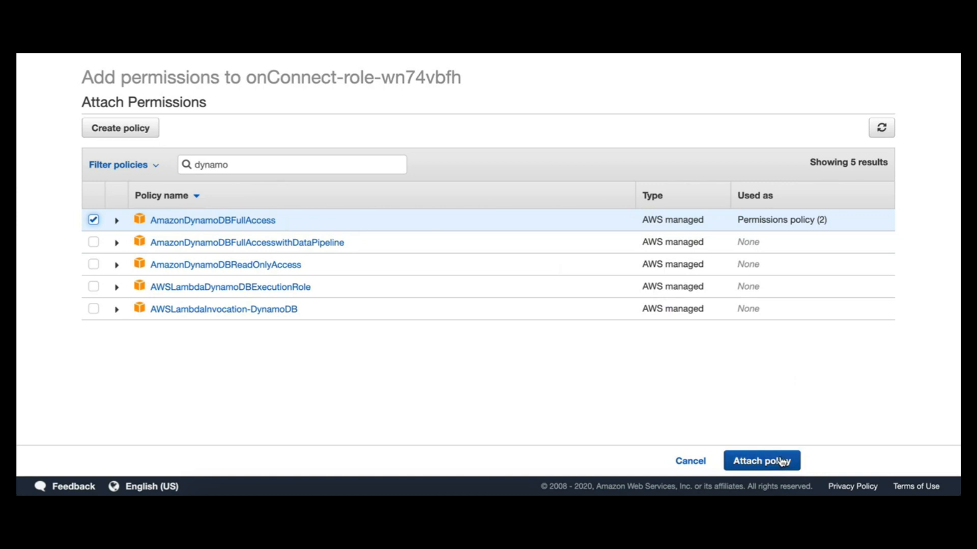
pyautogui.click(782, 462)
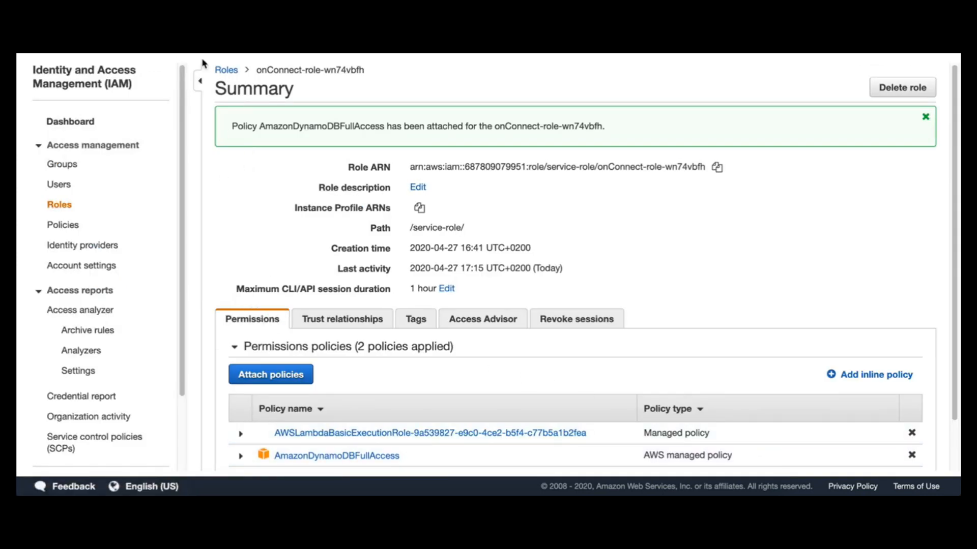
# Return to the Lambda functions and open the onMessage function's execution role in IAM
pyautogui.click(167, 51)
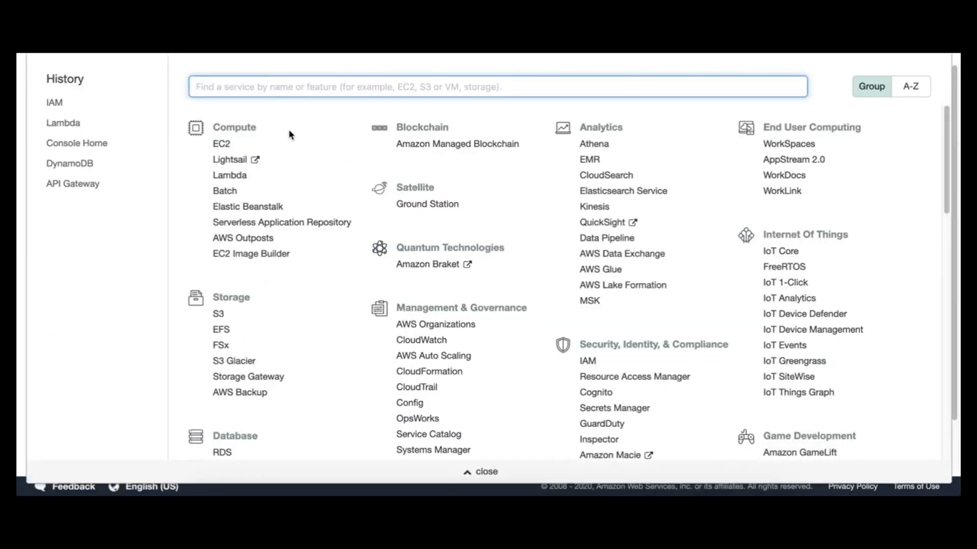
pyautogui.click(248, 178)
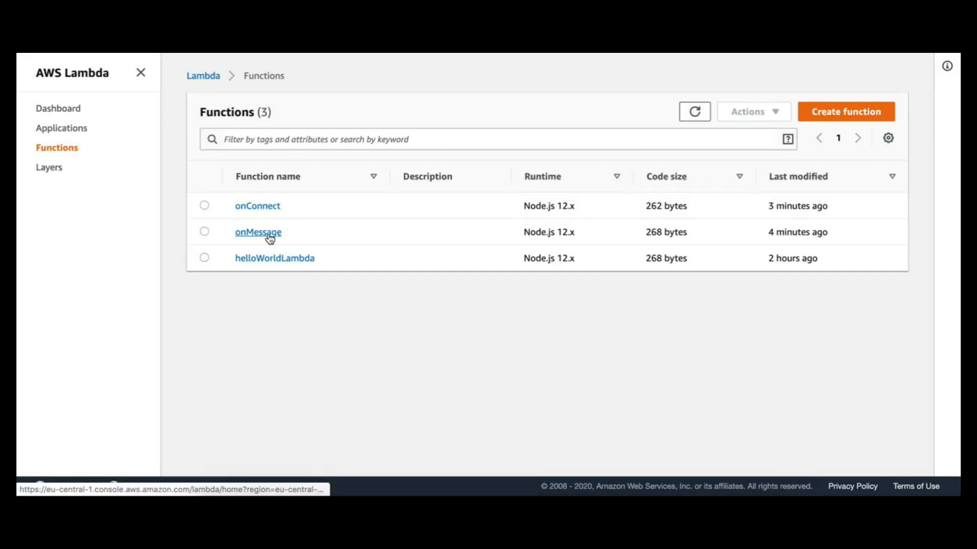
pyautogui.click(268, 237)
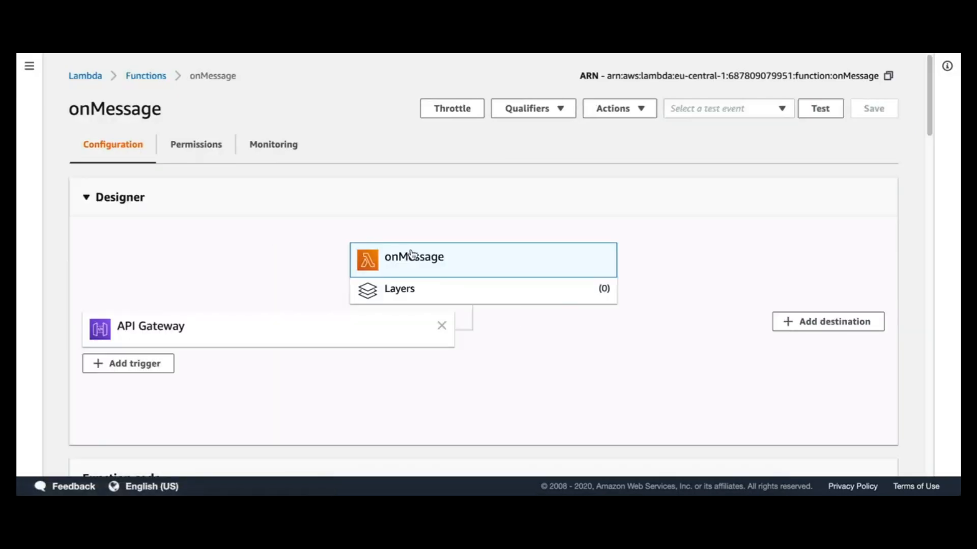
pyautogui.scroll(-1, 414, 269)
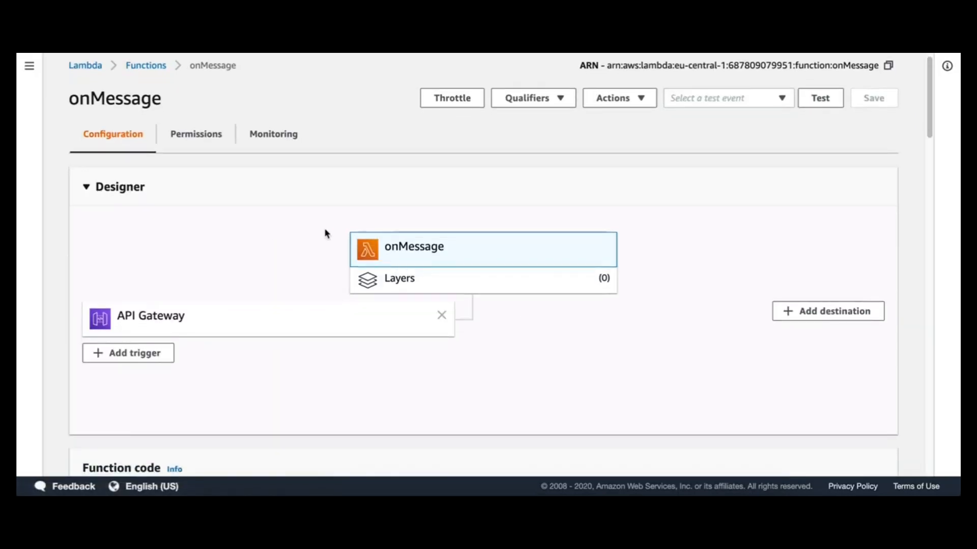
pyautogui.click(214, 145)
pyautogui.click(181, 239)
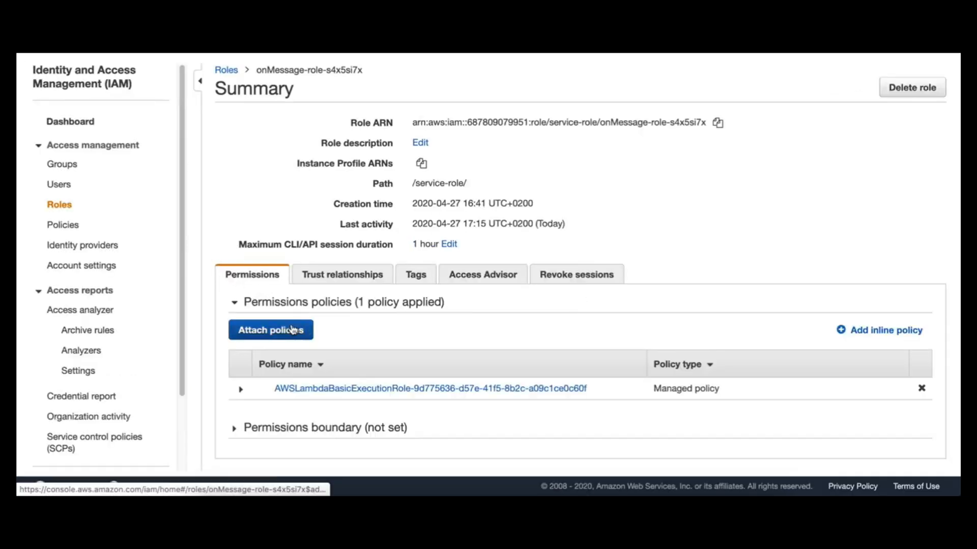
# Filter the policies by "dynamo" and attach AmazonDynamoDBFullAccess to the onMessage execution role
pyautogui.click(271, 330)
pyautogui.click(340, 165)
pyautogui.write('dynamo')
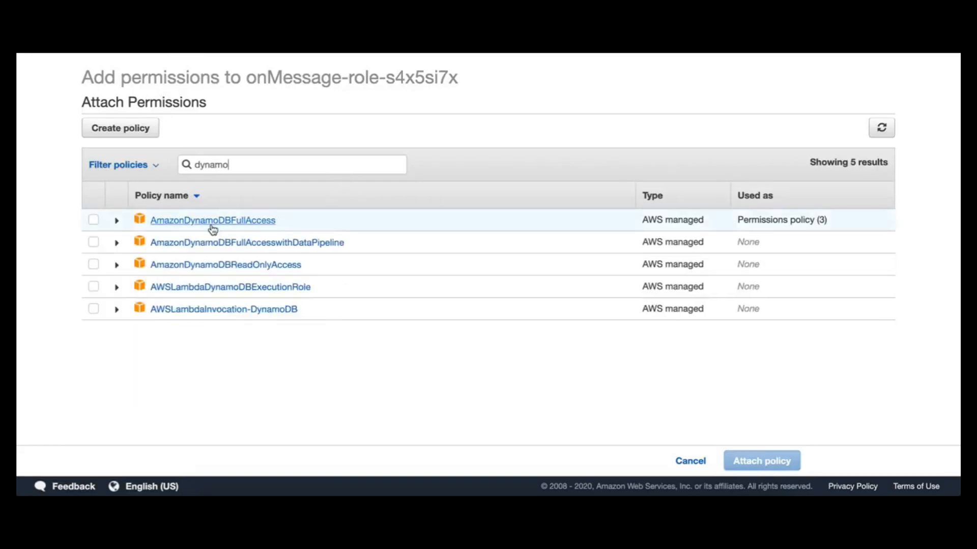
pyautogui.click(94, 220)
pyautogui.click(786, 461)
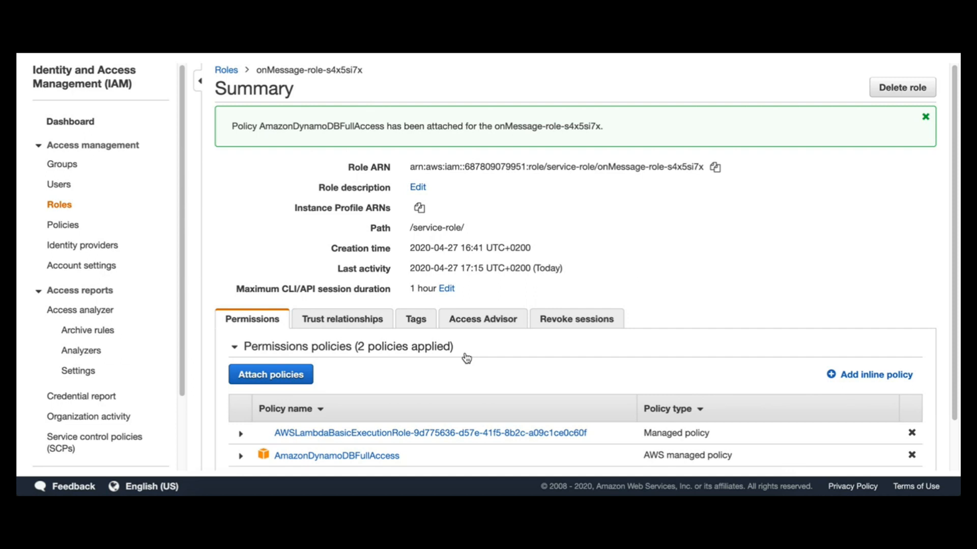
# Filter the policies by "api" and attach AmazonAPIGatewayInvokeFullAccess to the onMessage execution role
pyautogui.scroll(-2, 467, 359)
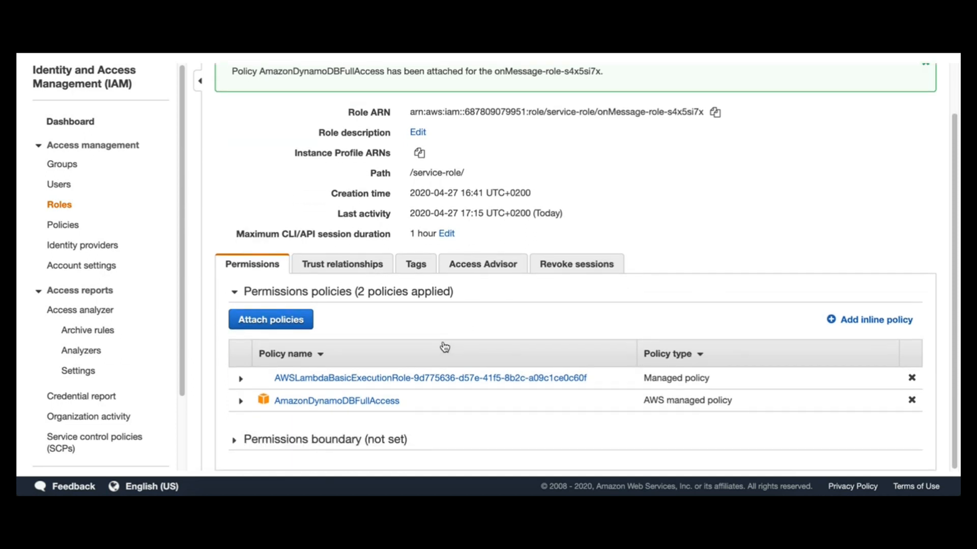
pyautogui.click(284, 321)
pyautogui.click(331, 166)
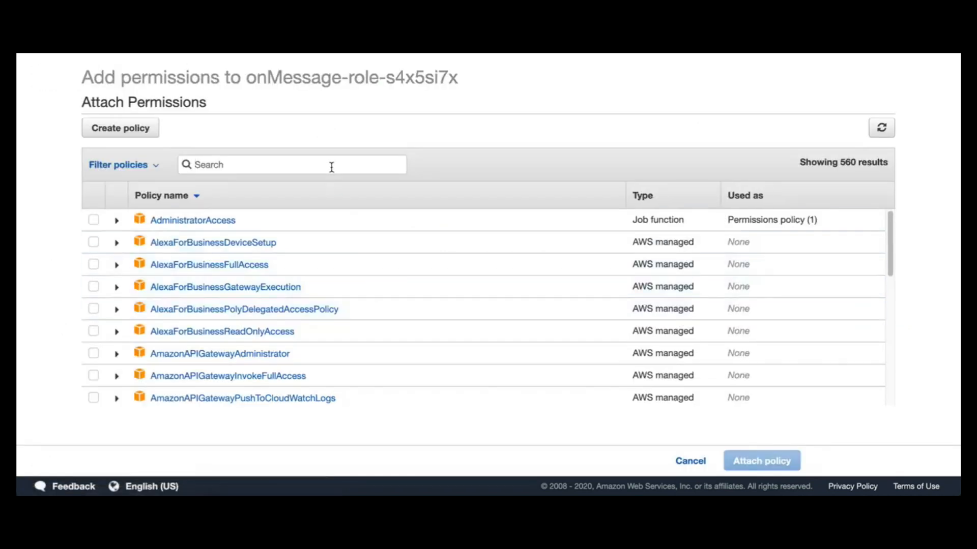
pyautogui.write('api')
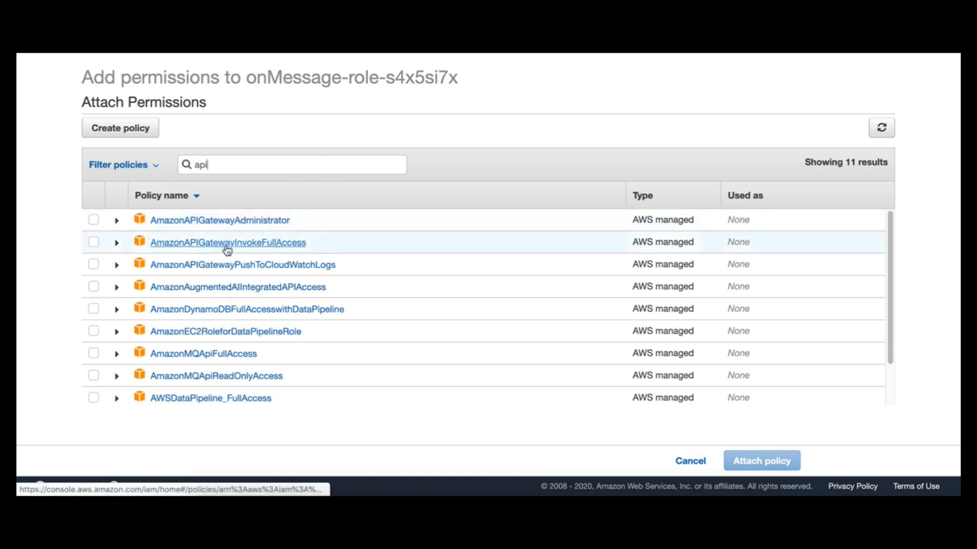
pyautogui.click(93, 242)
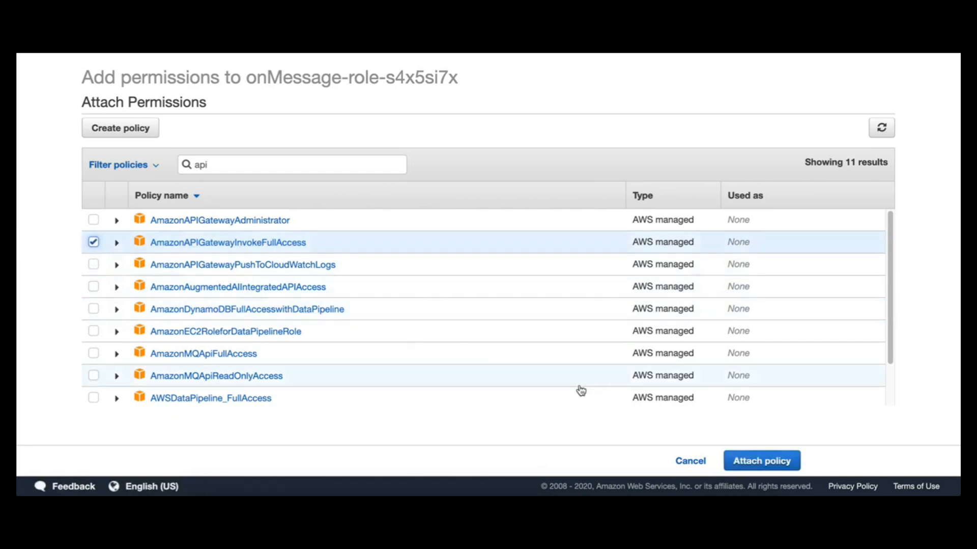
pyautogui.click(761, 461)
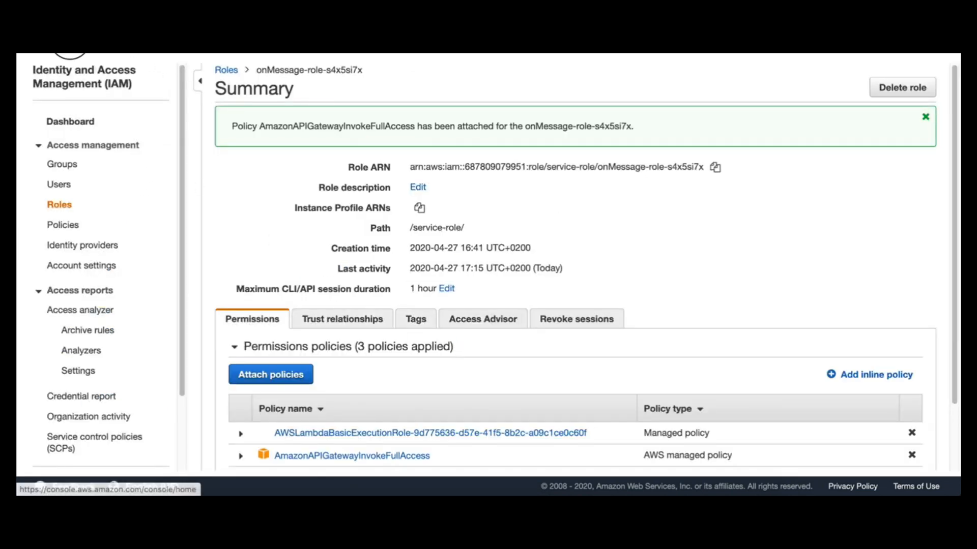
# Create a Lambda function named onDisconnect from scratch with the Node.js 12.x runtime and a new role with basic Lambda permissions
pyautogui.click(68, 54)
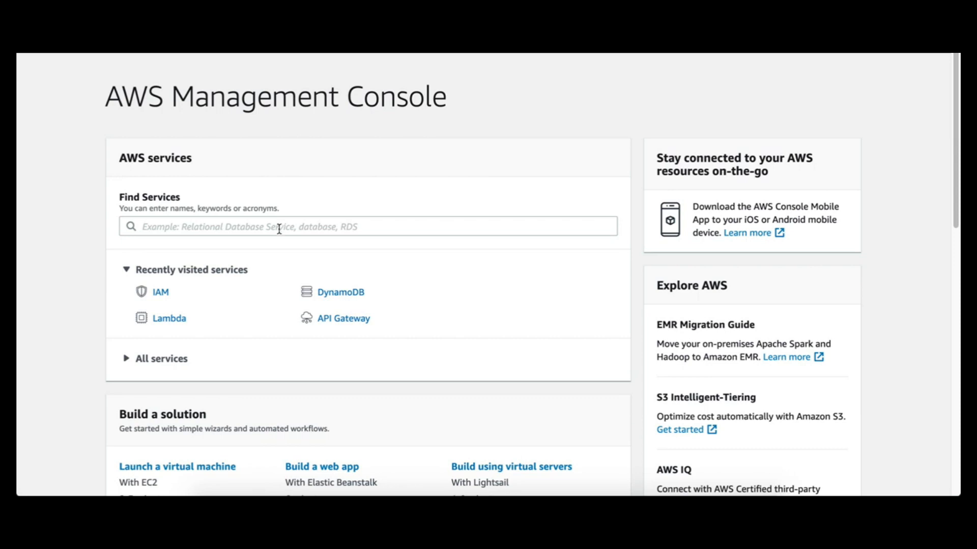
pyautogui.click(168, 319)
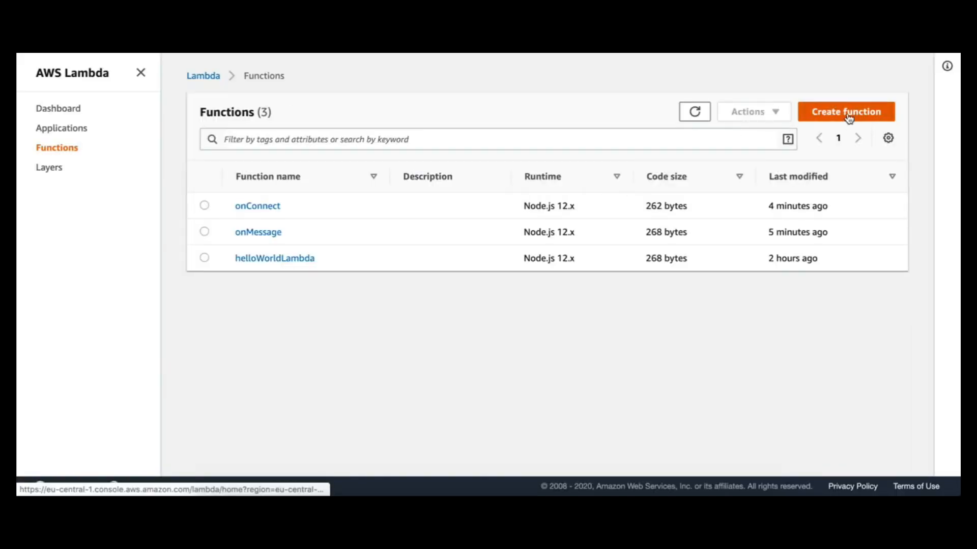
pyautogui.click(847, 116)
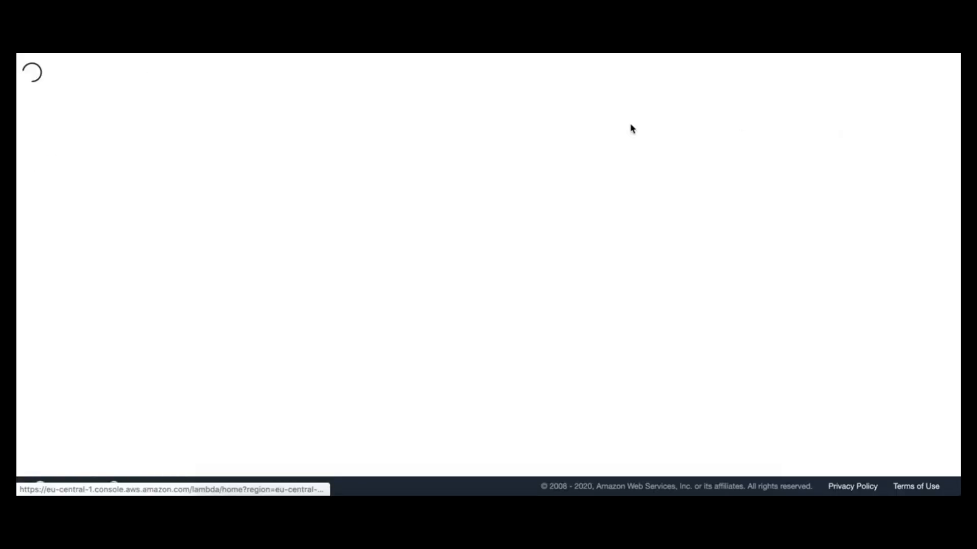
pyautogui.click(217, 363)
pyautogui.write('onDisconnect')
pyautogui.scroll(-2, 234, 361)
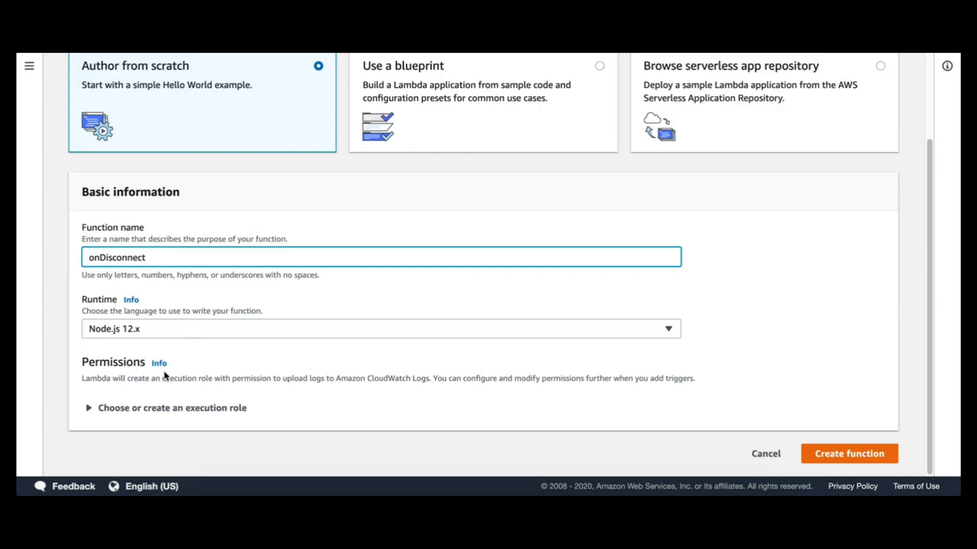
pyautogui.click(193, 404)
pyautogui.scroll(-1, 263, 359)
pyautogui.scroll(-3, 745, 448)
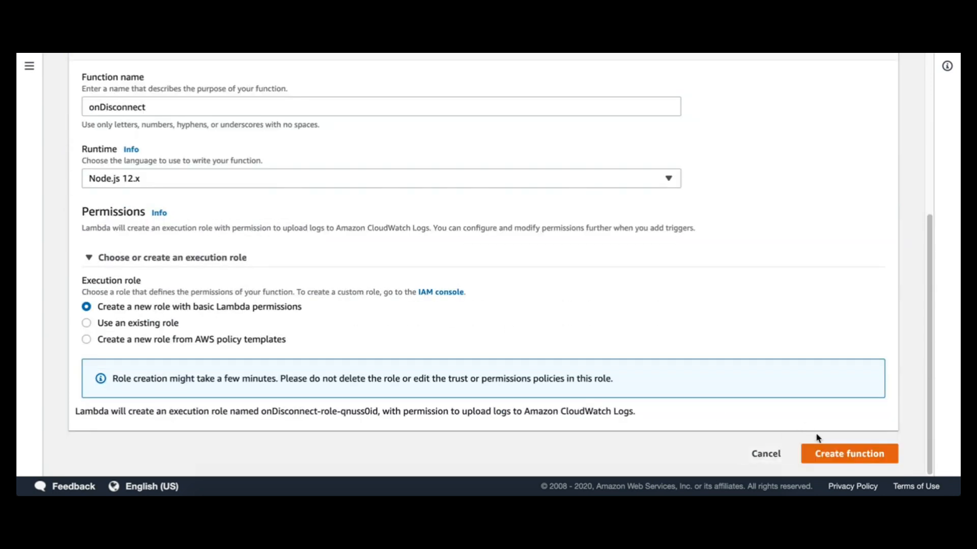
pyautogui.click(828, 456)
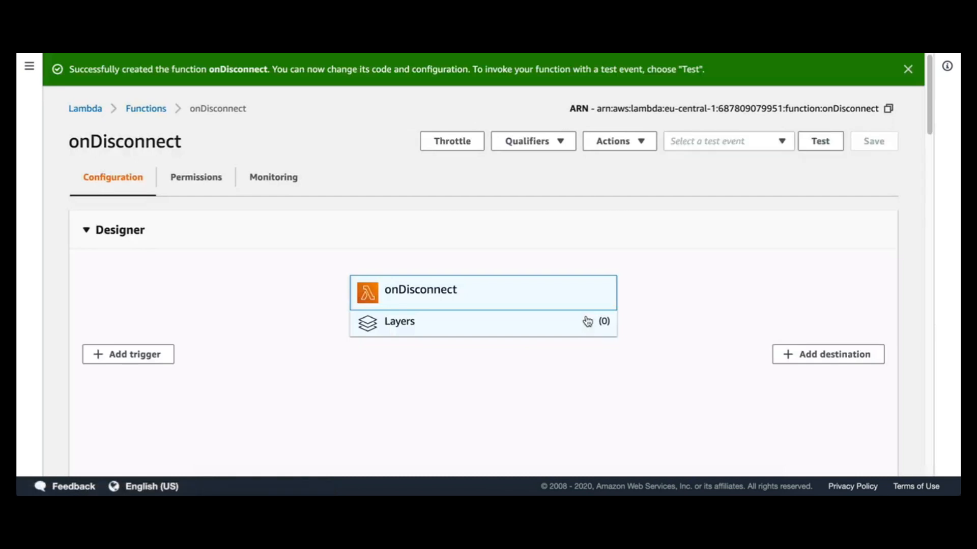
# Open the onDisconnect function's execution role, filter the attachable policies by "dyna" and select AmazonDynamoDBFullAccess
pyautogui.click(196, 178)
pyautogui.click(182, 285)
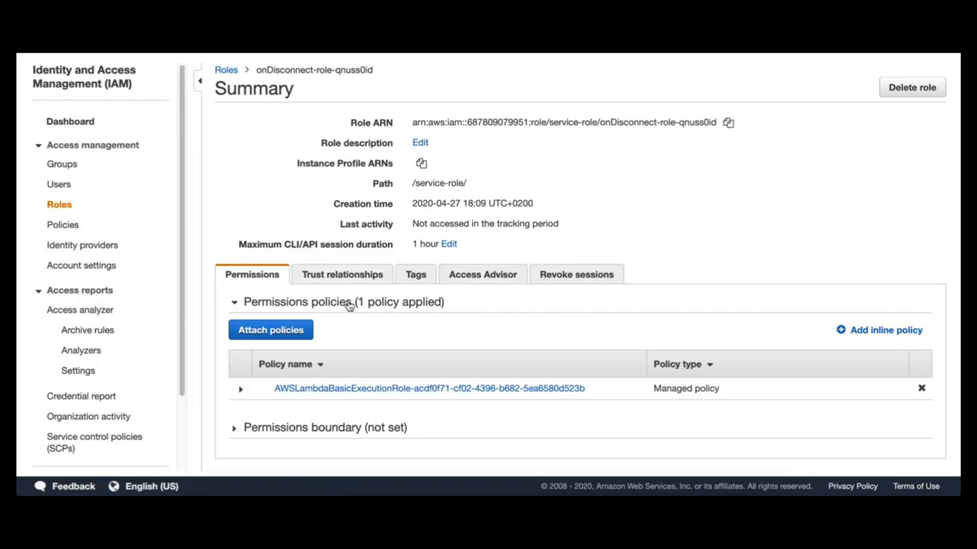
pyautogui.click(293, 335)
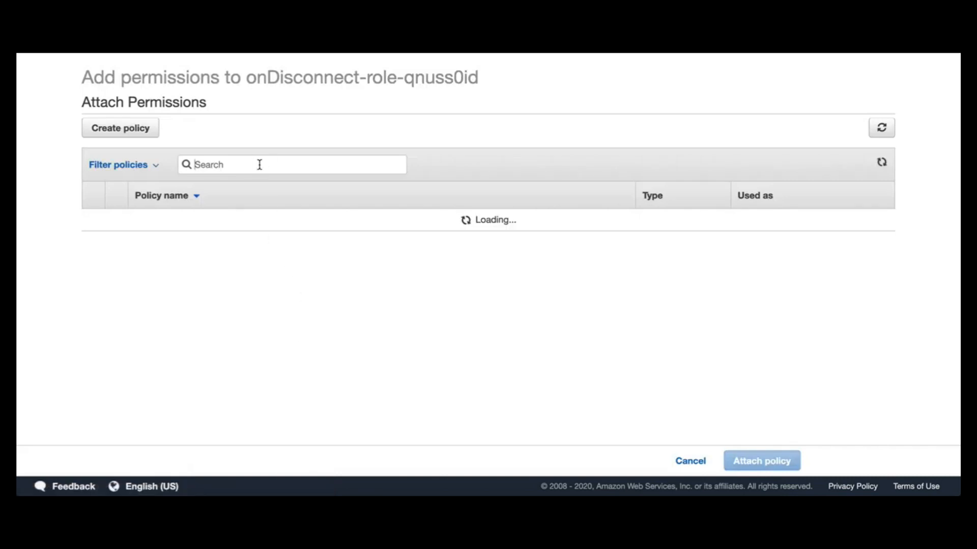
pyautogui.write('dyna')
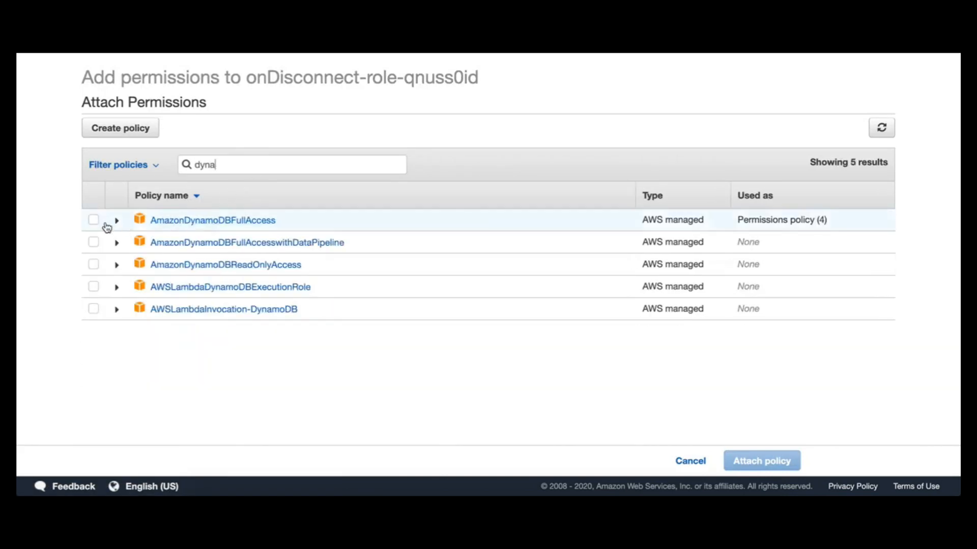
pyautogui.click(92, 221)
# Examine the JSON definition of the AmazonDynamoDBFullAccess policy and the actions it allows
pyautogui.click(116, 221)
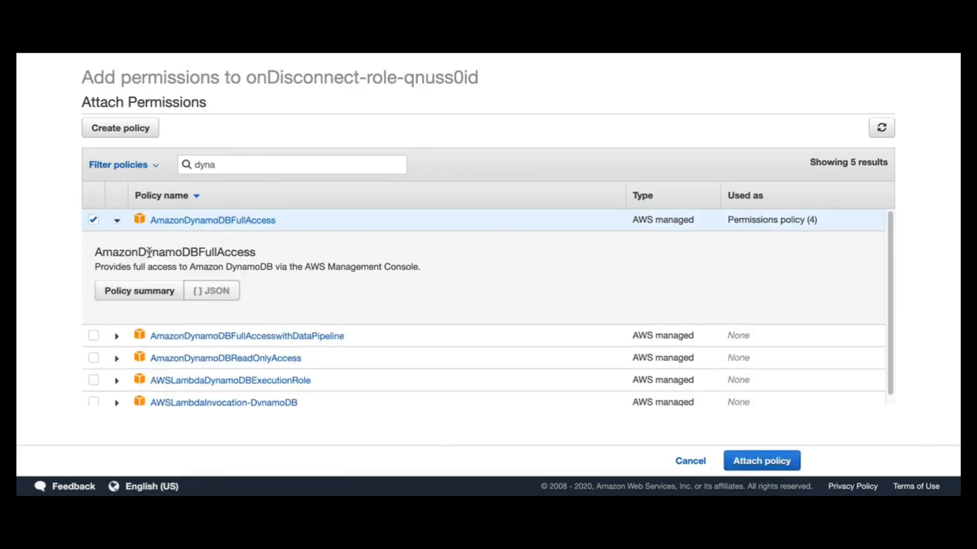
pyautogui.scroll(-5, 209, 328)
pyautogui.scroll(5, 235, 337)
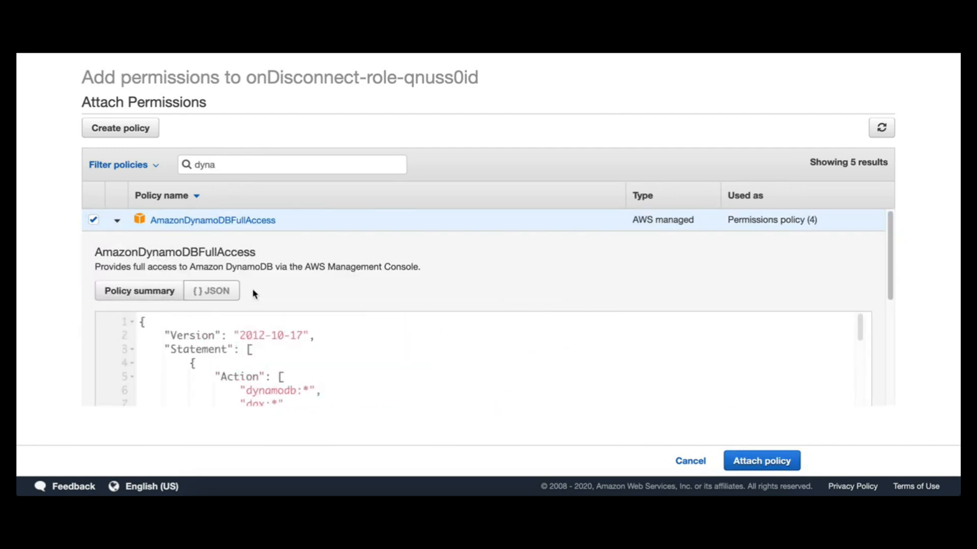
pyautogui.scroll(-5, 300, 285)
pyautogui.scroll(3, 315, 288)
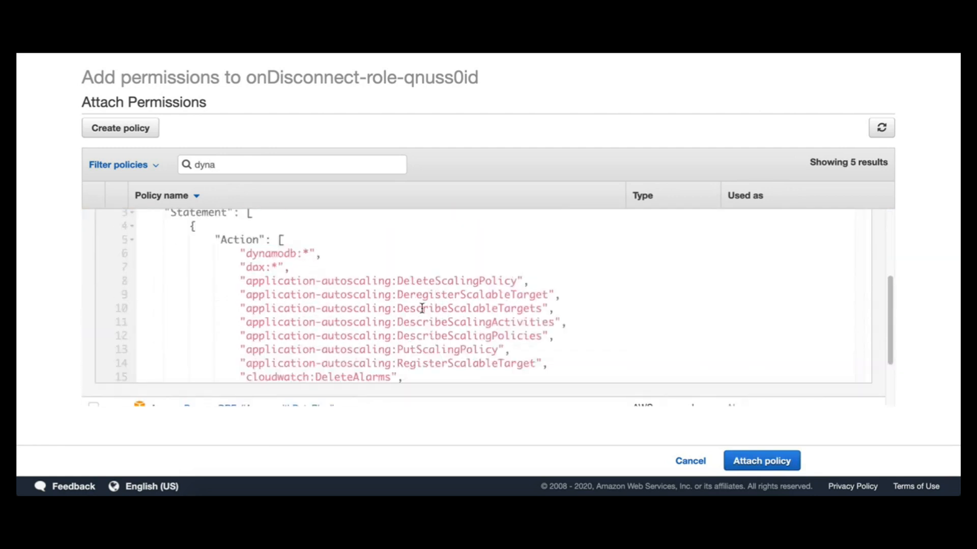
pyautogui.moveTo(523, 281); pyautogui.dragTo(416, 282)
pyautogui.click(473, 280)
pyautogui.scroll(-2, 457, 318)
pyautogui.scroll(-4, 457, 317)
pyautogui.scroll(-15, 456, 317)
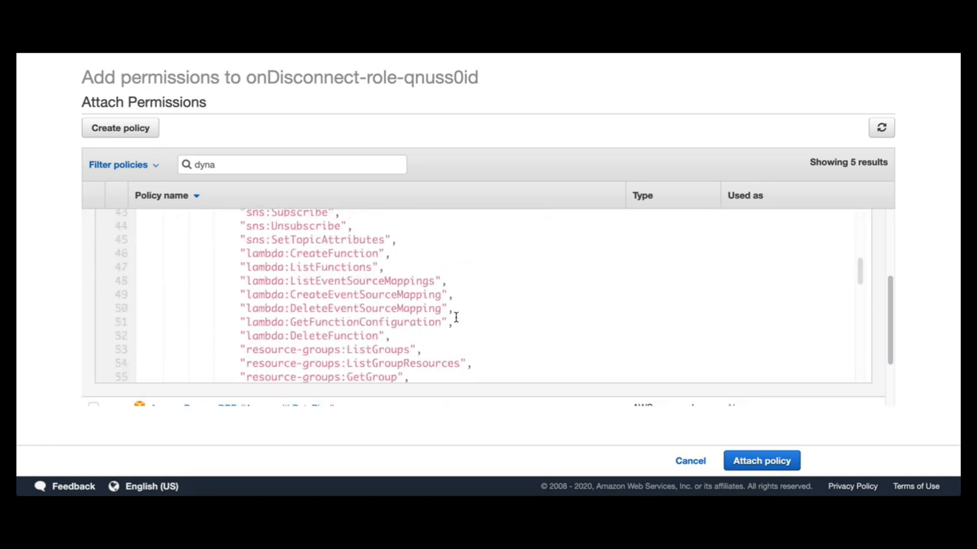
pyautogui.scroll(2, 456, 318)
pyautogui.scroll(15, 456, 318)
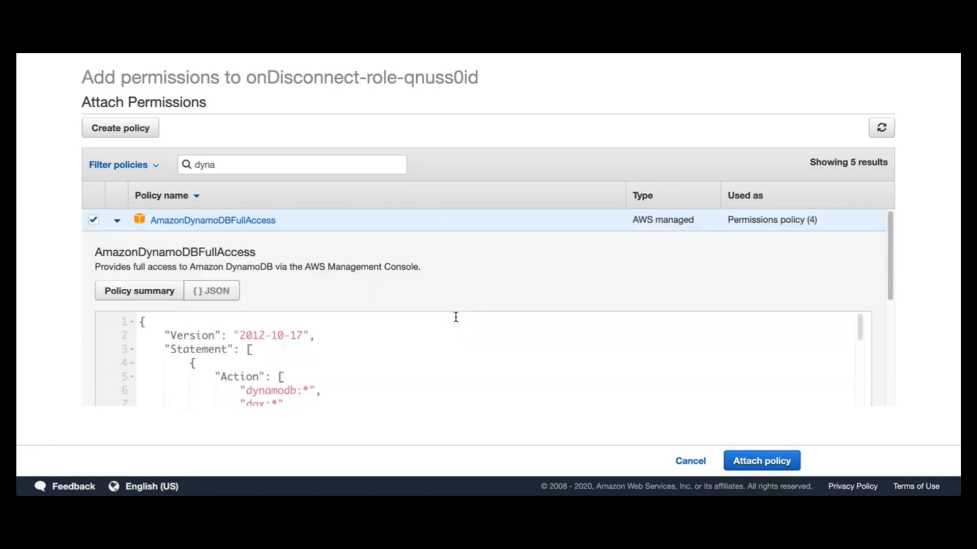
# Attach the AmazonDynamoDBFullAccess policy to the onDisconnect execution role
pyautogui.moveTo(319, 225); pyautogui.dragTo(170, 221)
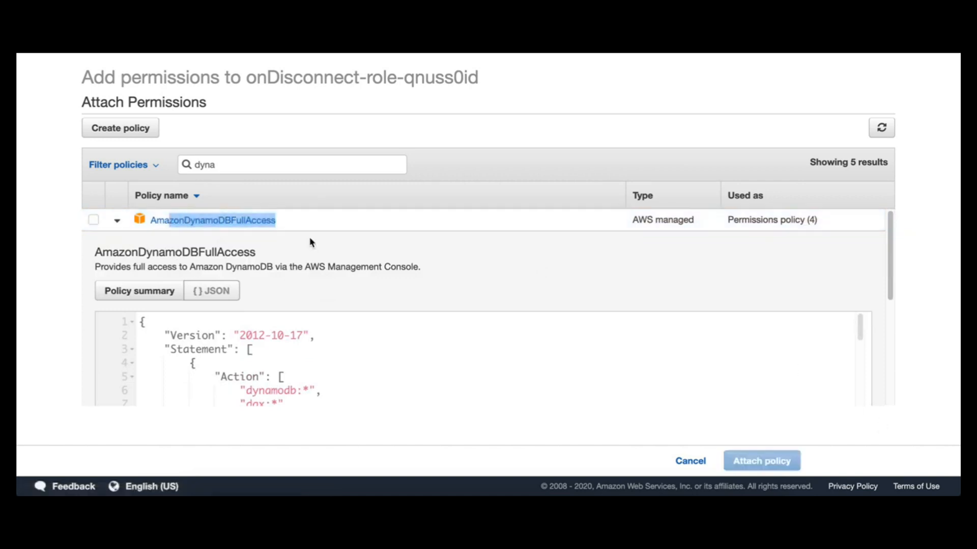
pyautogui.click(93, 220)
pyautogui.click(761, 461)
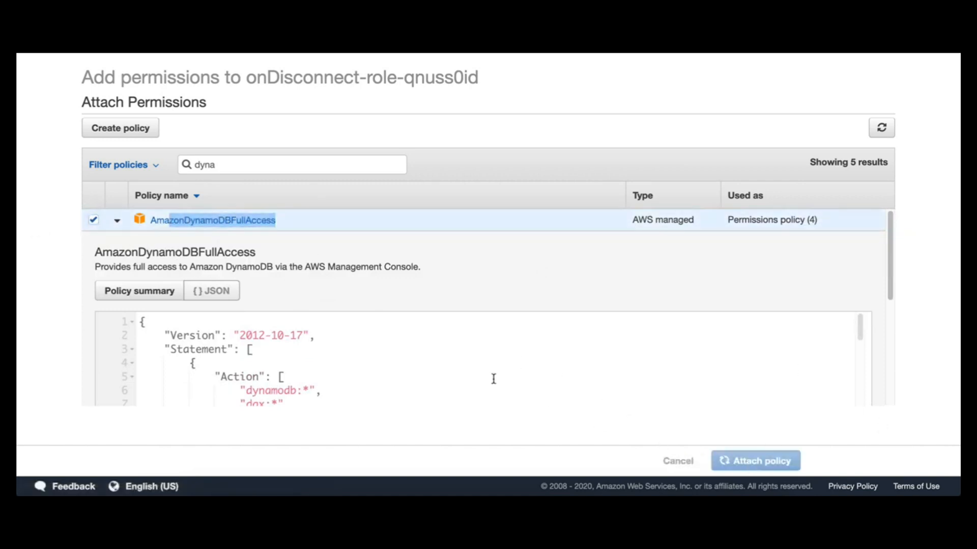
pyautogui.scroll(-1, 362, 287)
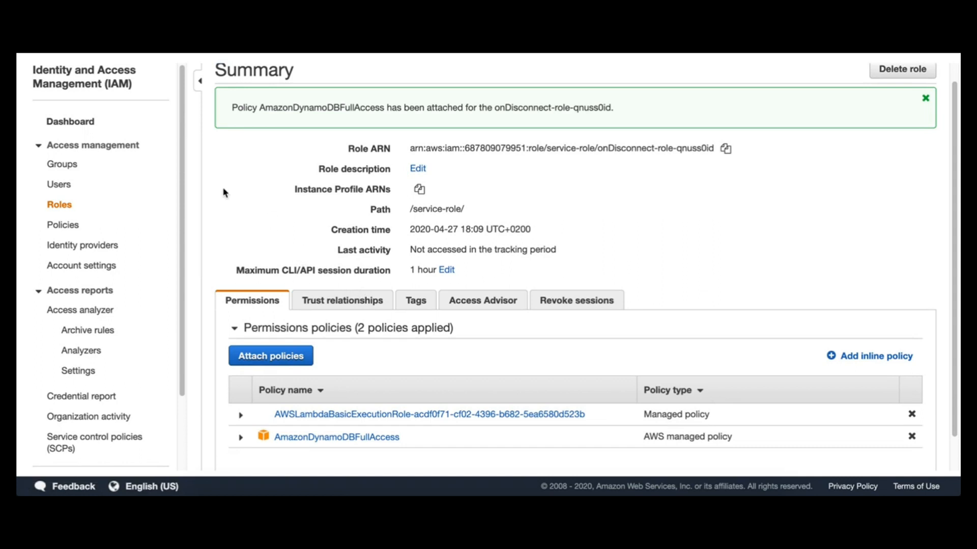
# Go to the Lambda functions list and open the inline index.js code of the onConnect function
pyautogui.click(58, 51)
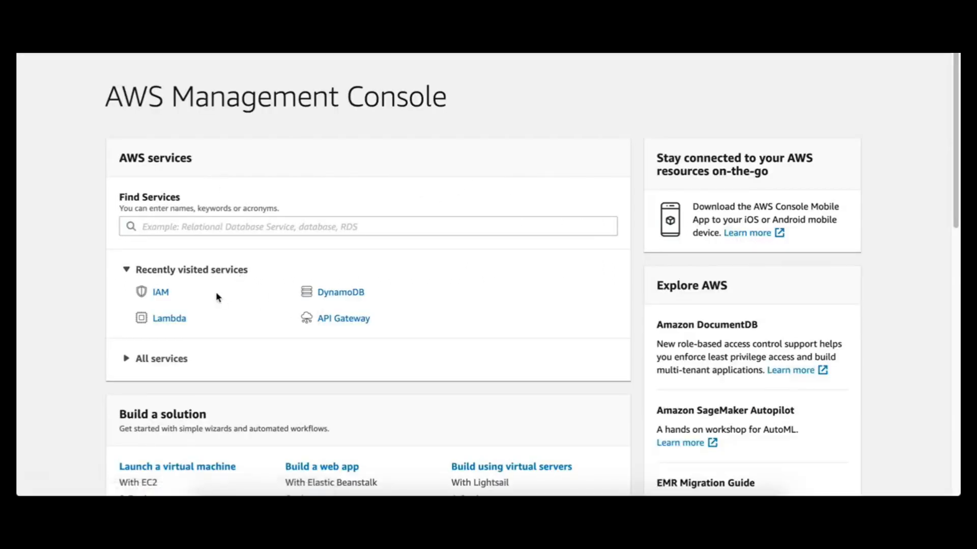
pyautogui.click(164, 320)
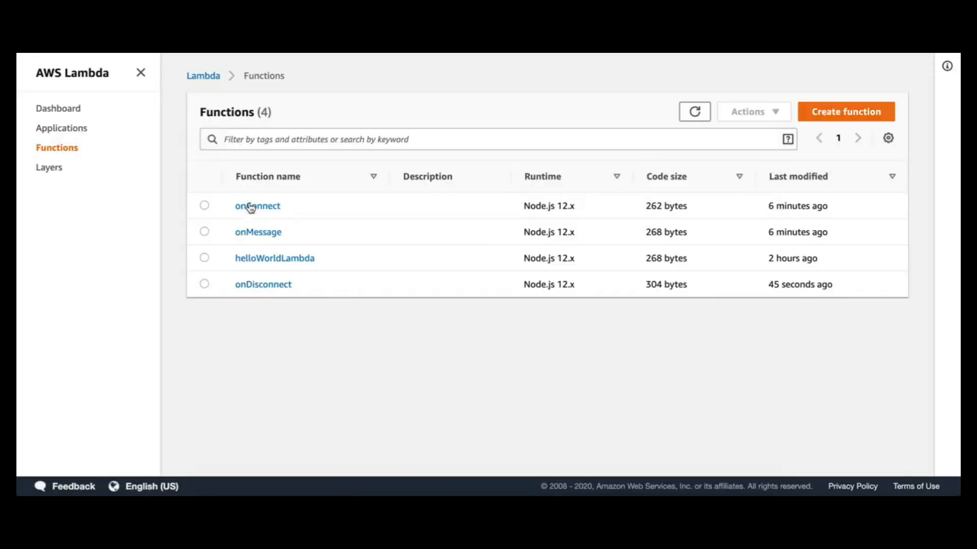
pyautogui.click(258, 212)
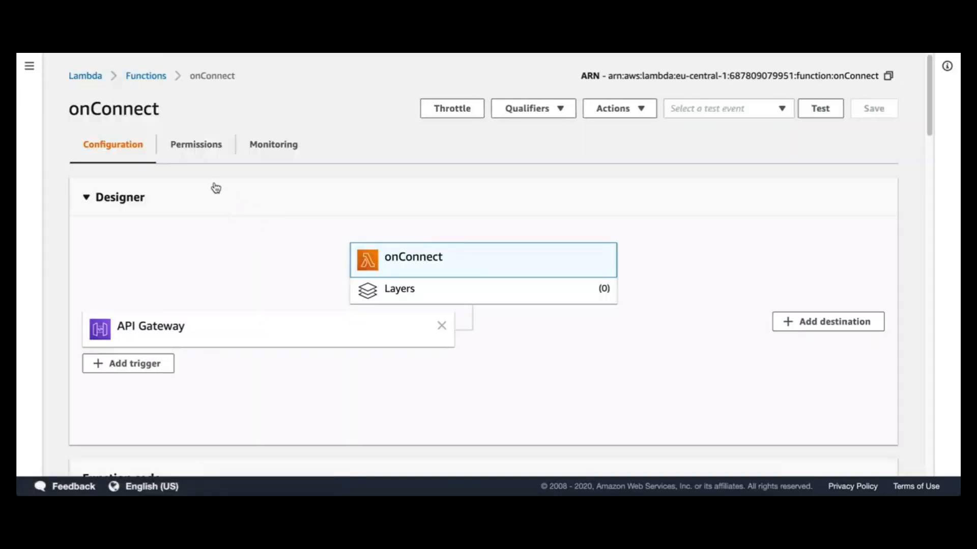
pyautogui.scroll(-5, 297, 279)
pyautogui.scroll(-2, 331, 287)
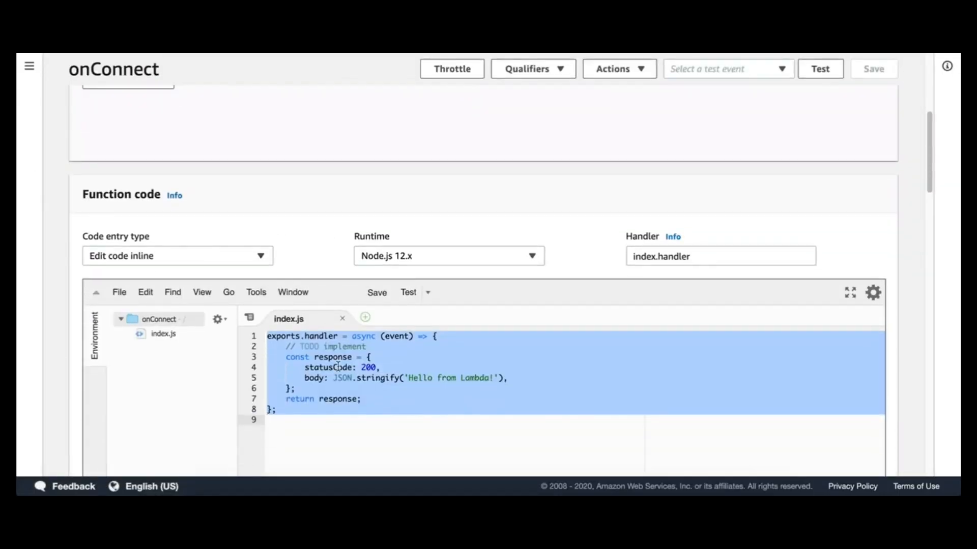
pyautogui.click(337, 366)
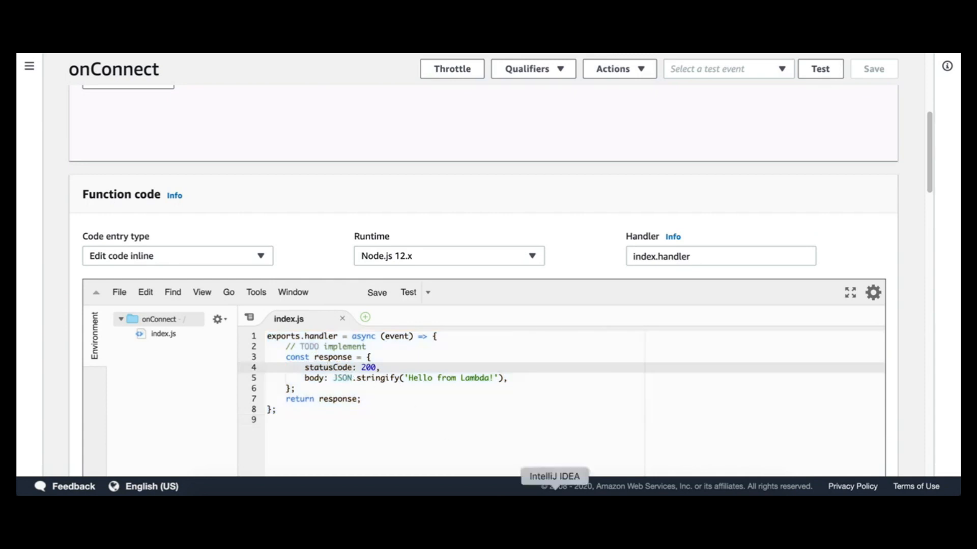
# Switch to IntelliJ IDEA, open onConnect.js and copy all its code from the aws-sdk require line to the handler's end
pyautogui.click(555, 486)
pyautogui.doubleClick(126, 99)
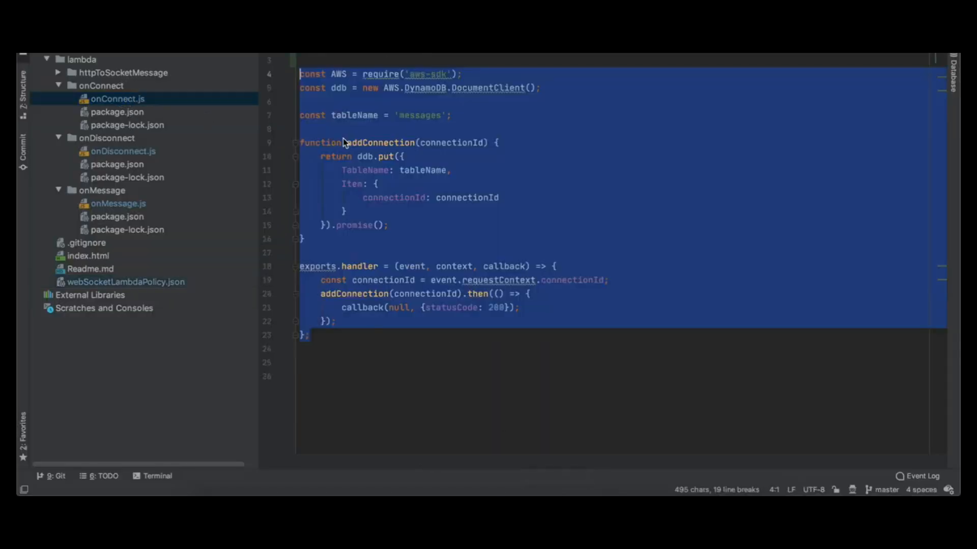
pyautogui.click(344, 142)
pyautogui.moveTo(327, 334); pyautogui.dragTo(293, 77)
pyautogui.rightClick(312, 77)
pyautogui.click(333, 100)
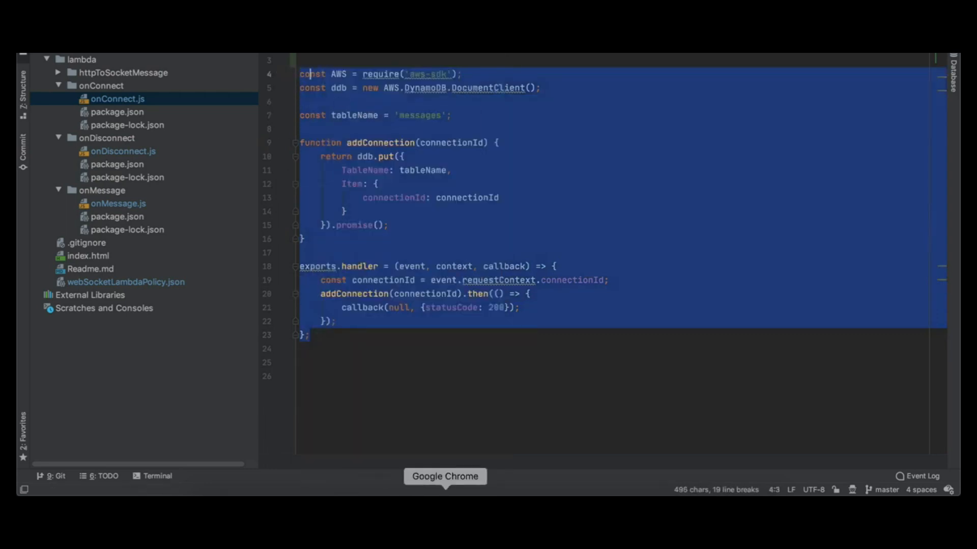
# Switch back to Google Chrome and replace all code in the onConnect function's index.js with the copied code
pyautogui.click(446, 498)
pyautogui.click(378, 422)
pyautogui.press('super+a')
pyautogui.press('super+v')
pyautogui.scroll(-5, 381, 406)
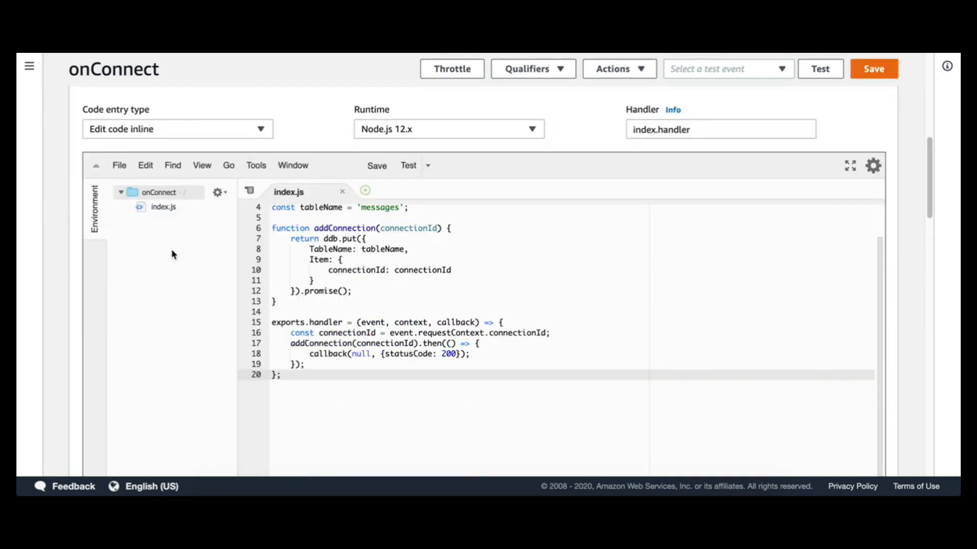
# Examine how the onConnect handler reads connectionId from the event and how addConnection puts it into the messages table
pyautogui.scroll(3, 366, 308)
pyautogui.moveTo(303, 348); pyautogui.dragTo(521, 358)
pyautogui.click(385, 378)
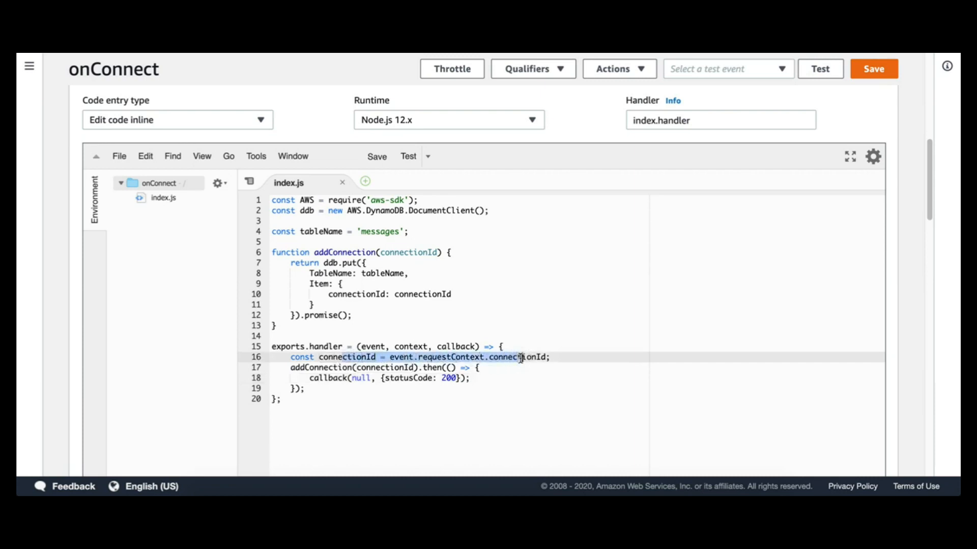
pyautogui.doubleClick(373, 357)
pyautogui.moveTo(400, 358); pyautogui.dragTo(510, 358)
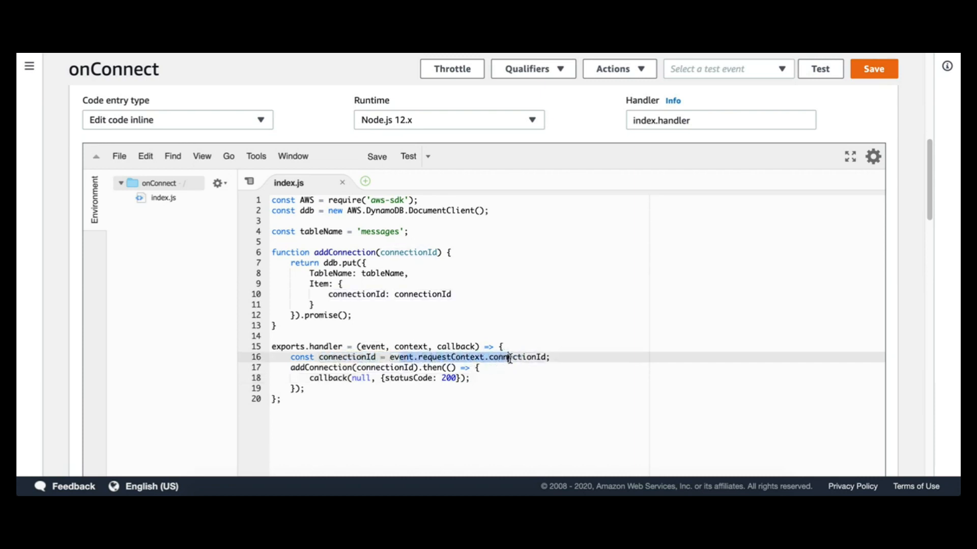
pyautogui.moveTo(290, 369); pyautogui.dragTo(339, 369)
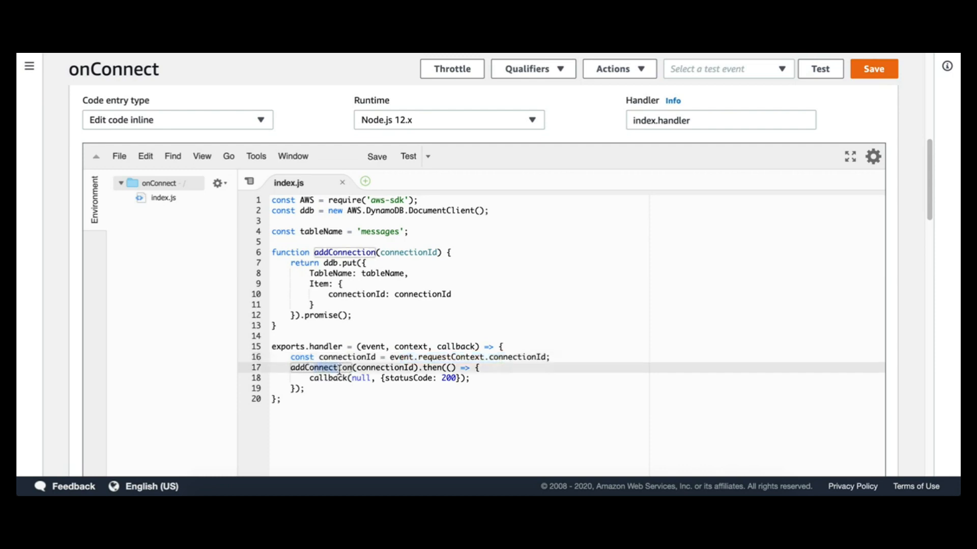
pyautogui.click(335, 262)
pyautogui.click(336, 256)
pyautogui.click(335, 262)
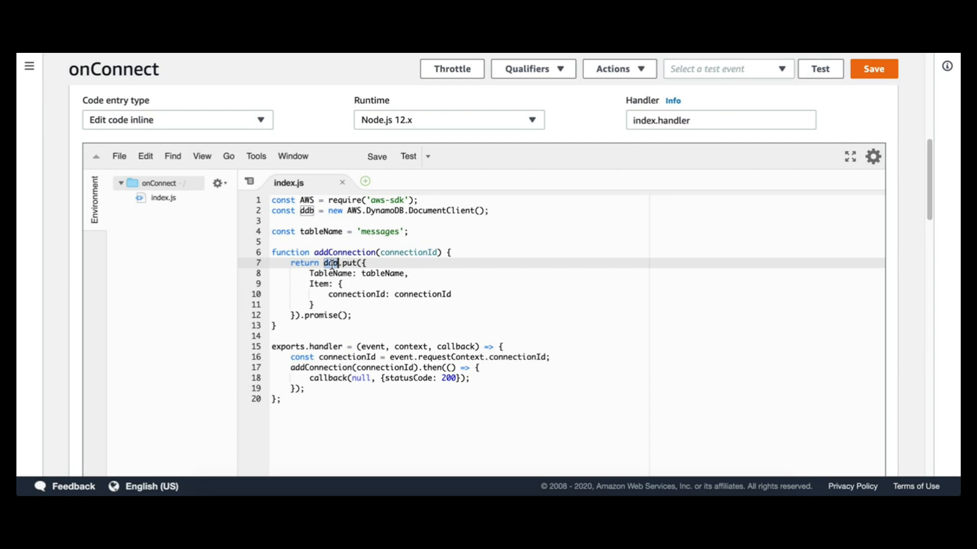
pyautogui.doubleClick(350, 263)
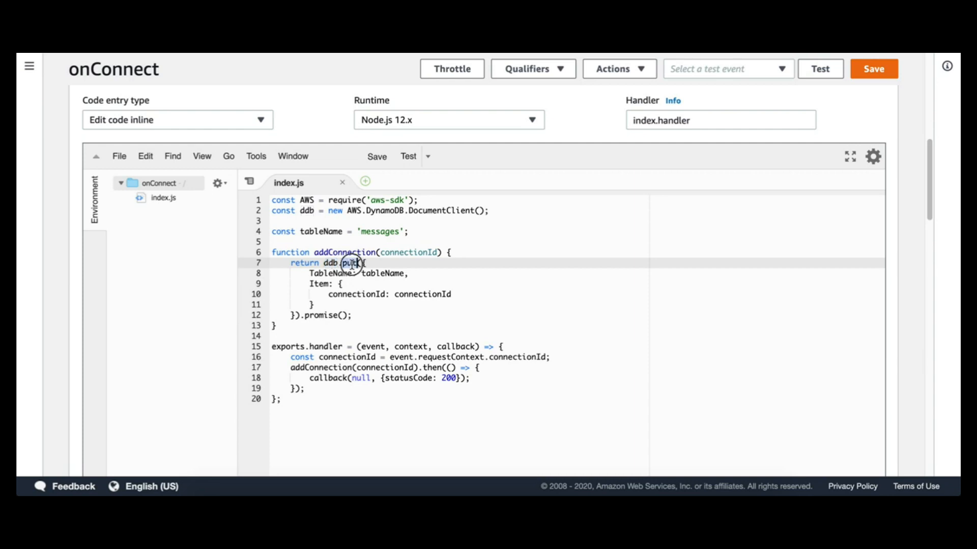
pyautogui.doubleClick(312, 275)
pyautogui.doubleClick(376, 274)
pyautogui.doubleClick(378, 232)
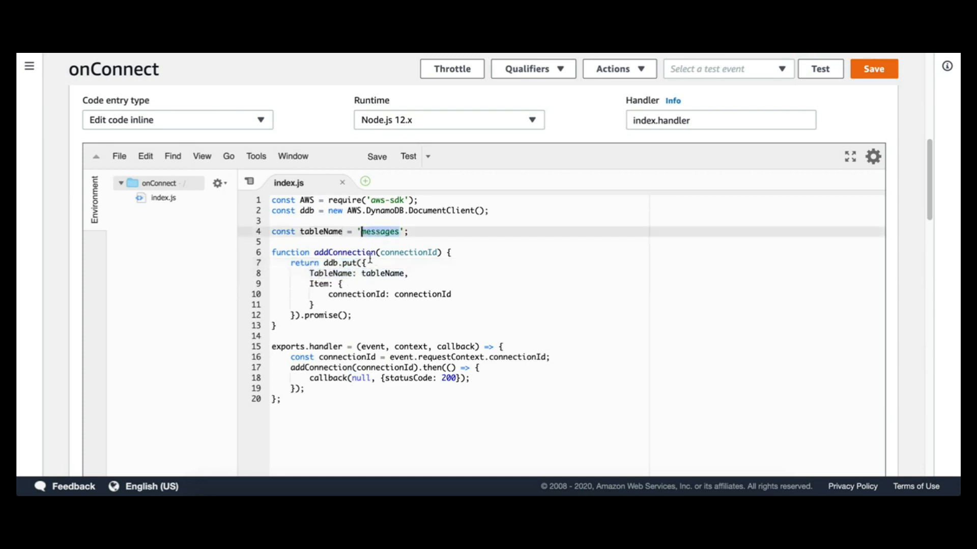
pyautogui.doubleClick(321, 283)
pyautogui.doubleClick(361, 294)
pyautogui.doubleClick(425, 294)
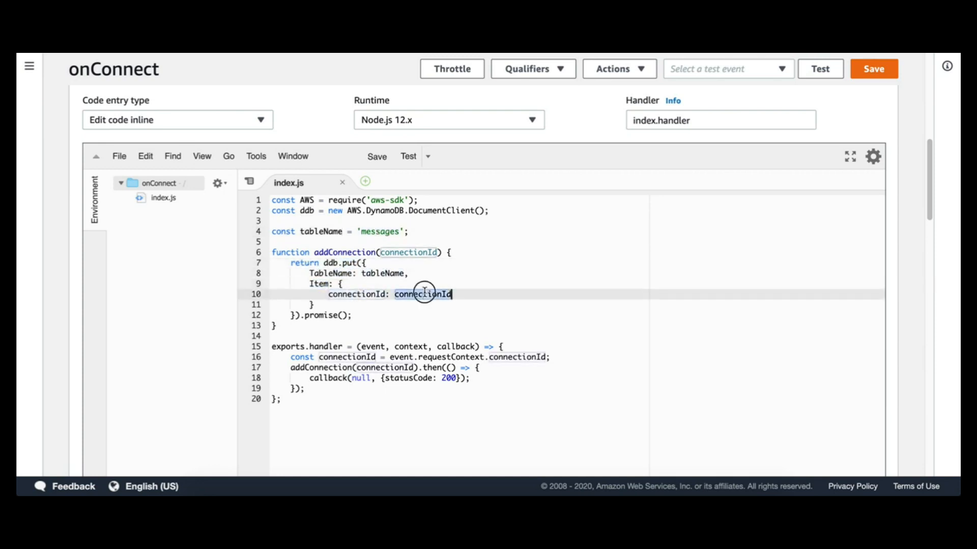
pyautogui.moveTo(349, 357); pyautogui.dragTo(536, 357)
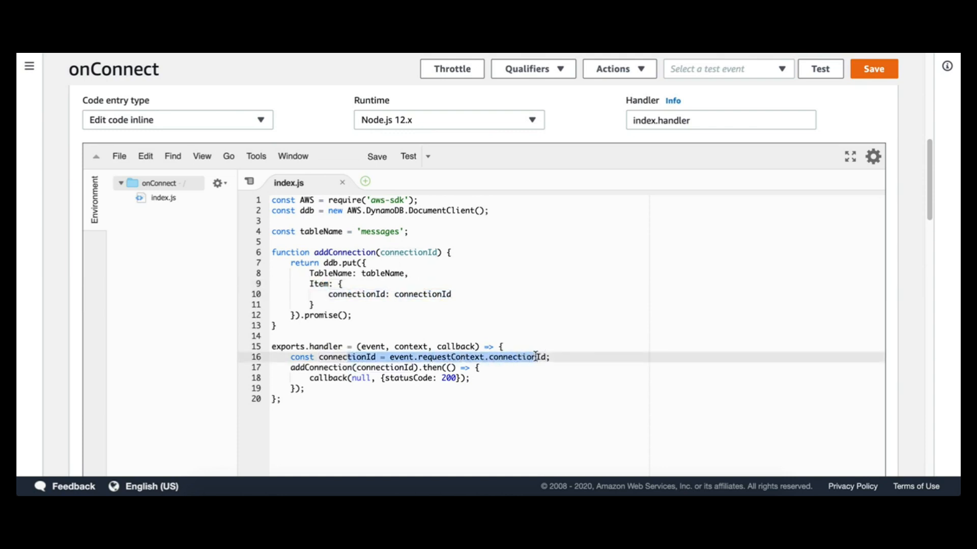
# Save the edited onConnect function
pyautogui.click(887, 73)
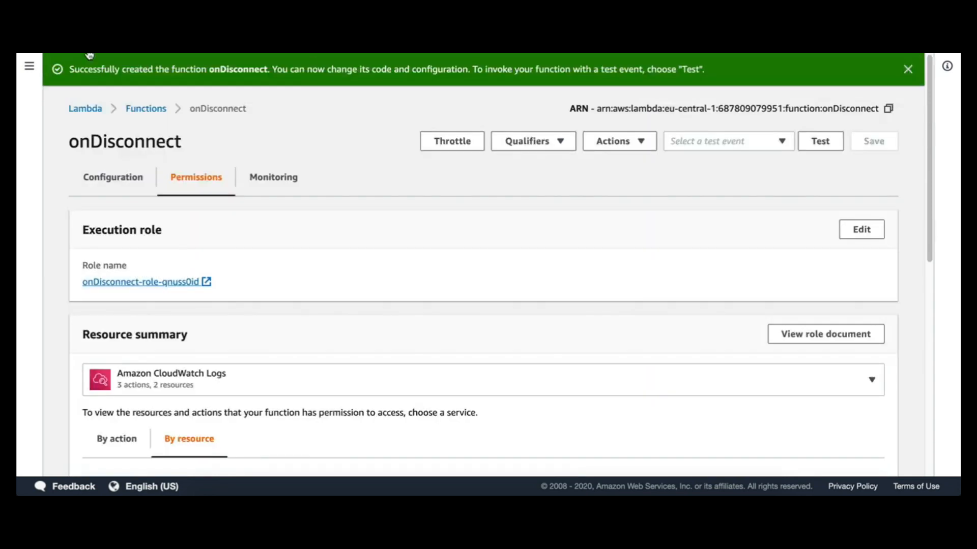
# Open the DynamoDB service and inspect the messages table
pyautogui.click(74, 45)
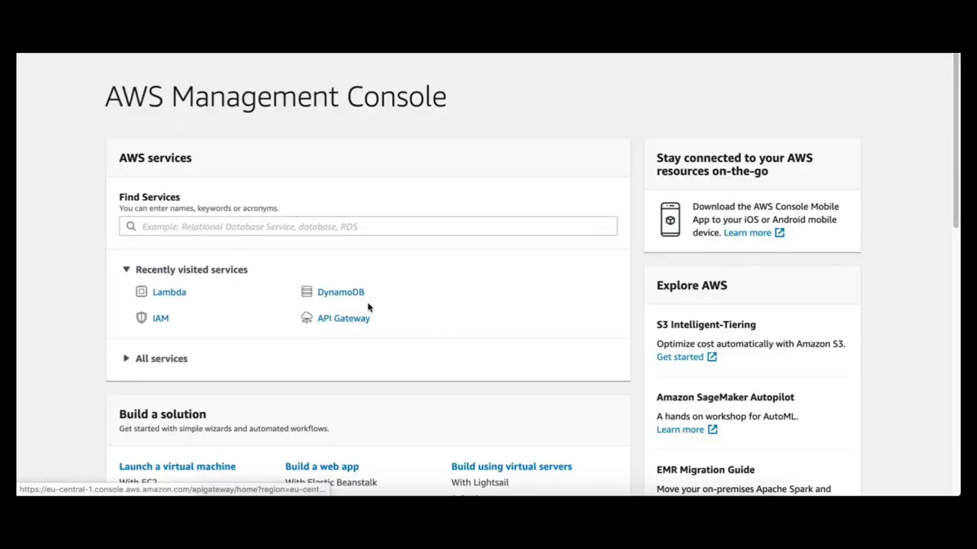
pyautogui.click(356, 293)
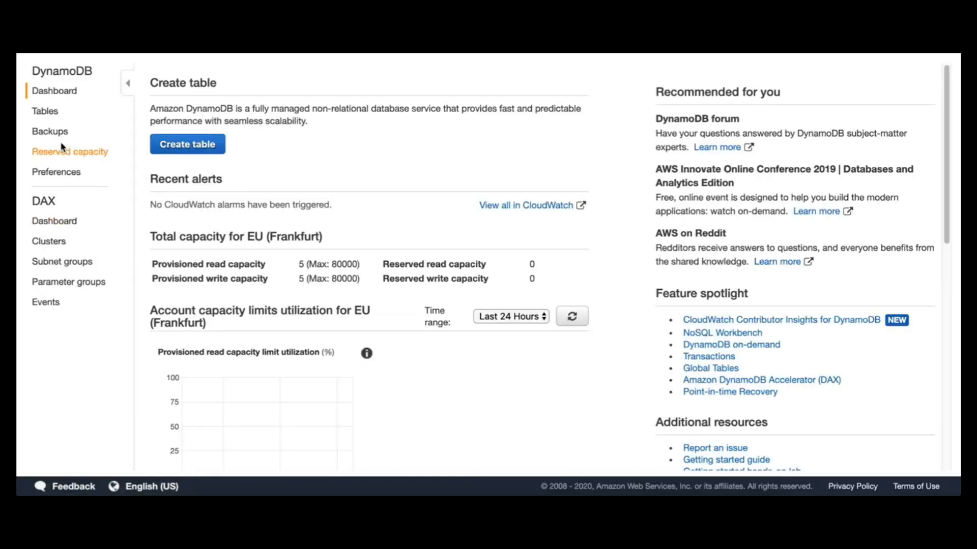
pyautogui.click(46, 112)
pyautogui.click(198, 164)
pyautogui.click(438, 99)
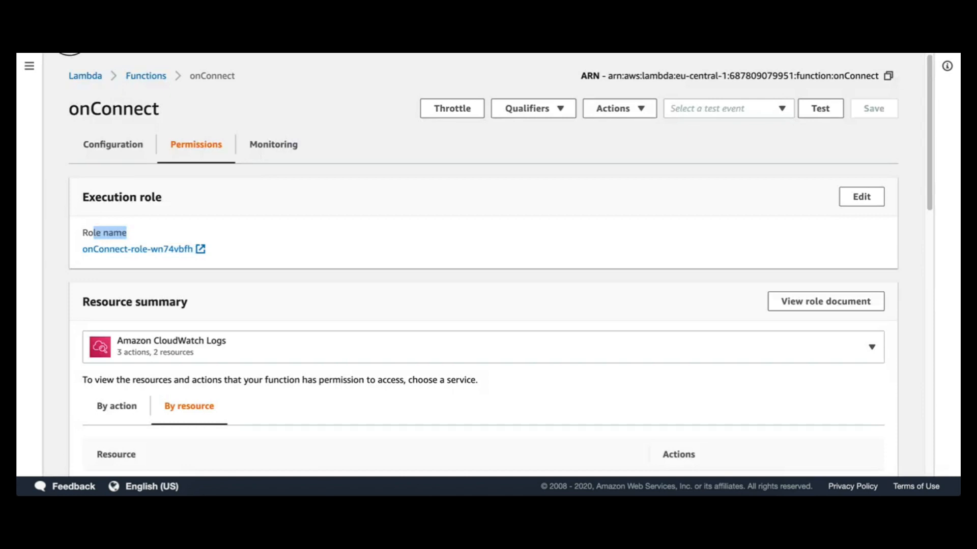
# Open the test stage of the WS Server API in API Gateway and copy its WebSocket URL
pyautogui.click(70, 41)
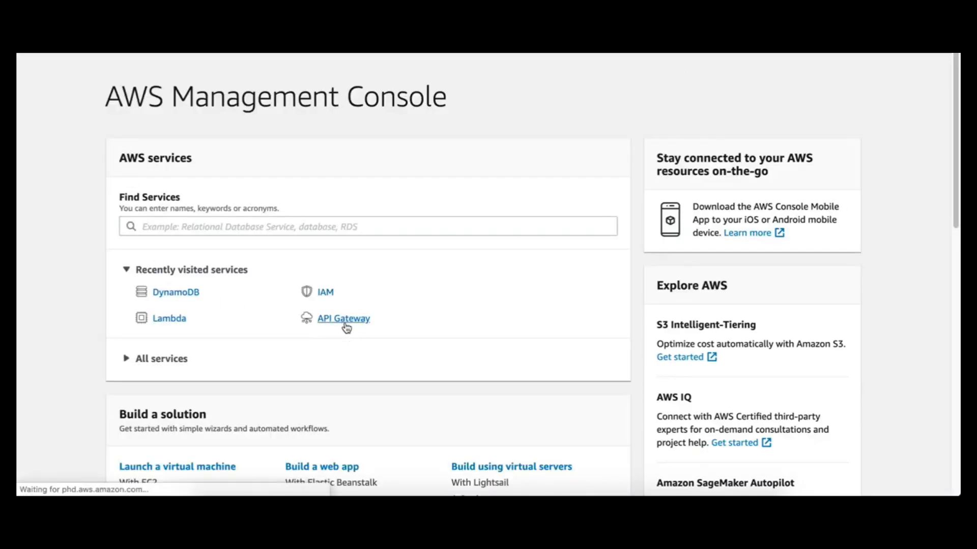
pyautogui.click(344, 324)
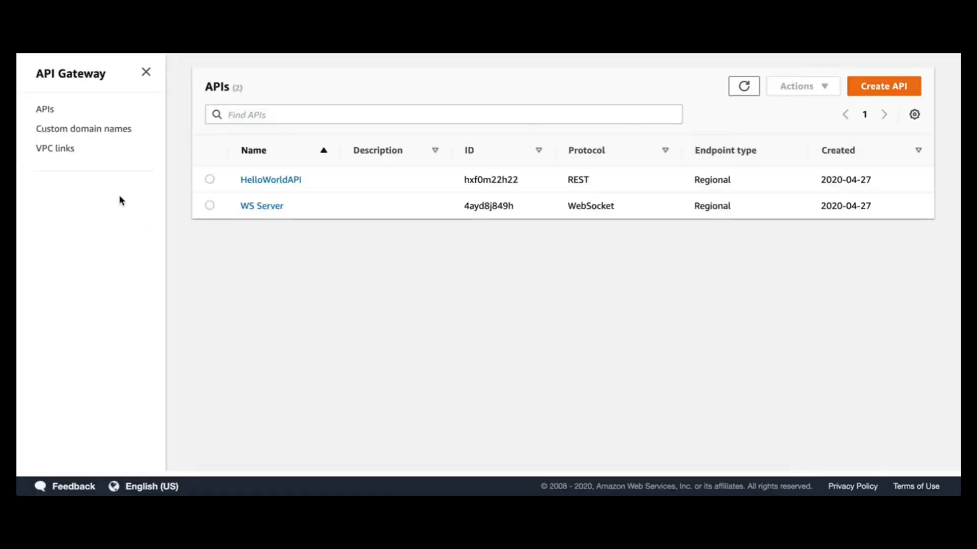
pyautogui.click(259, 205)
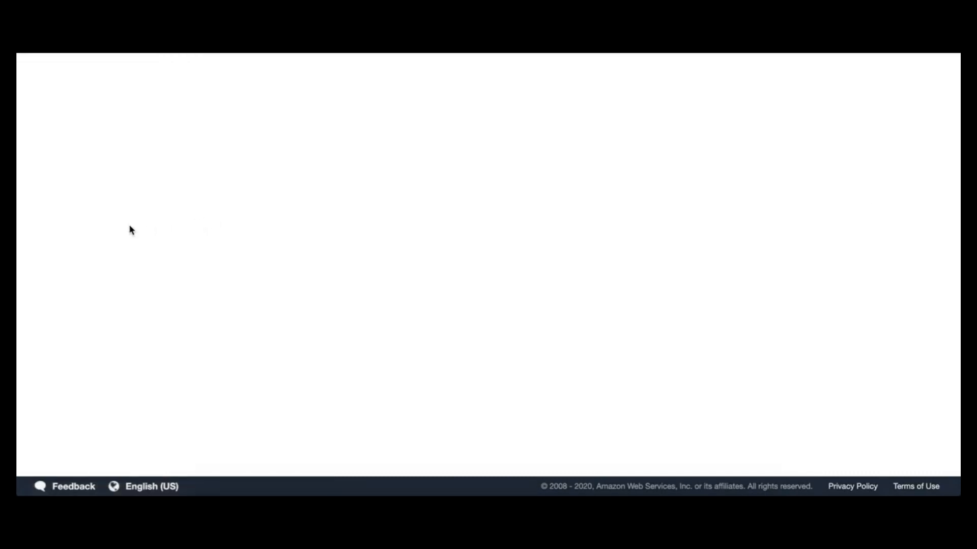
pyautogui.click(74, 258)
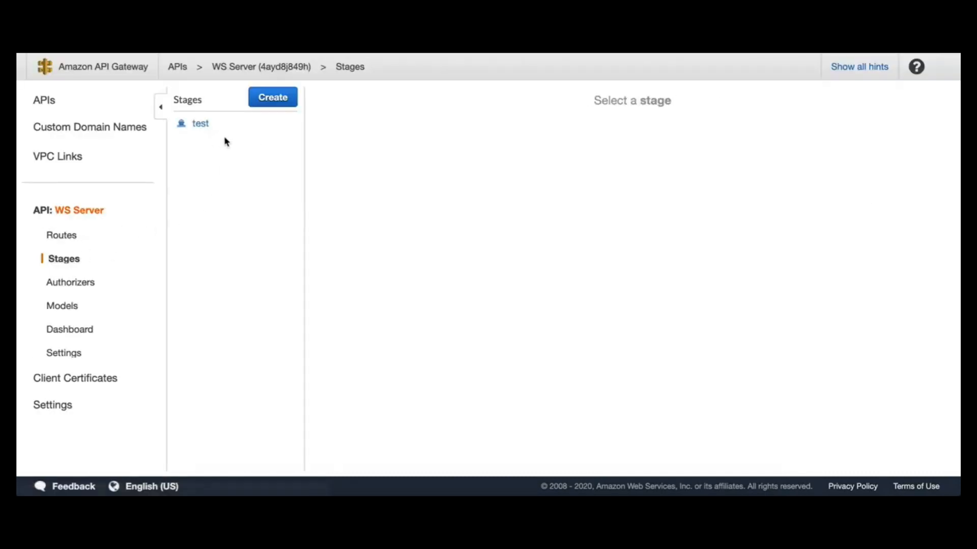
pyautogui.click(200, 124)
pyautogui.moveTo(808, 145); pyautogui.dragTo(539, 144)
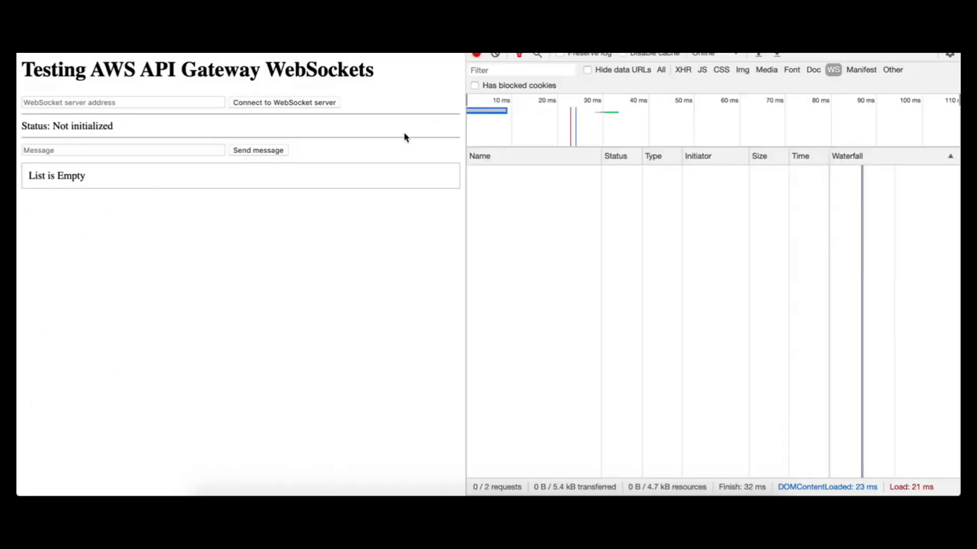
# Connect the WebSocket test page to wss://4ayd8j849h.execute-api.eu-central-1.amazonaws.com/test
pyautogui.click(155, 102)
pyautogui.press('super+v')
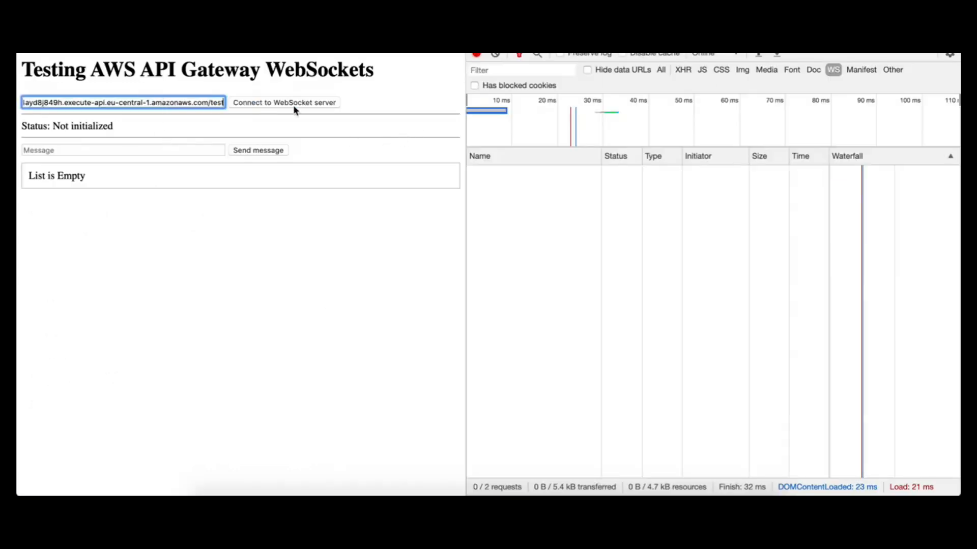
pyautogui.click(305, 105)
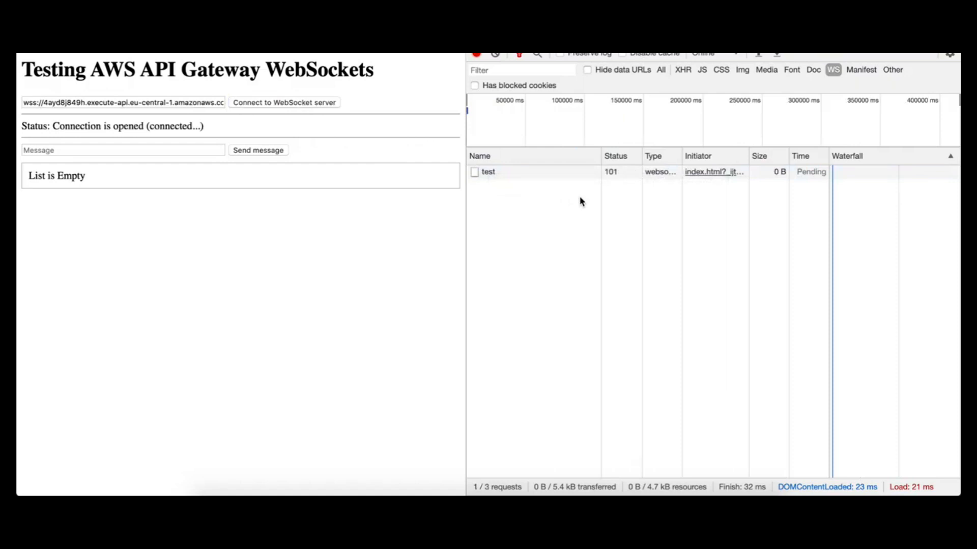
# Inspect the test connection in the network log and refresh the items of the DynamoDB messages table
pyautogui.click(604, 174)
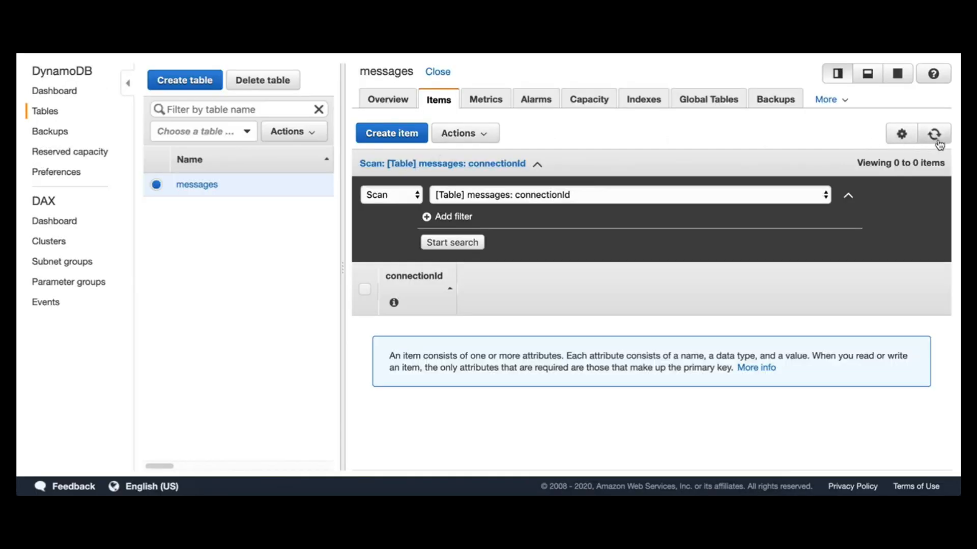
pyautogui.click(936, 137)
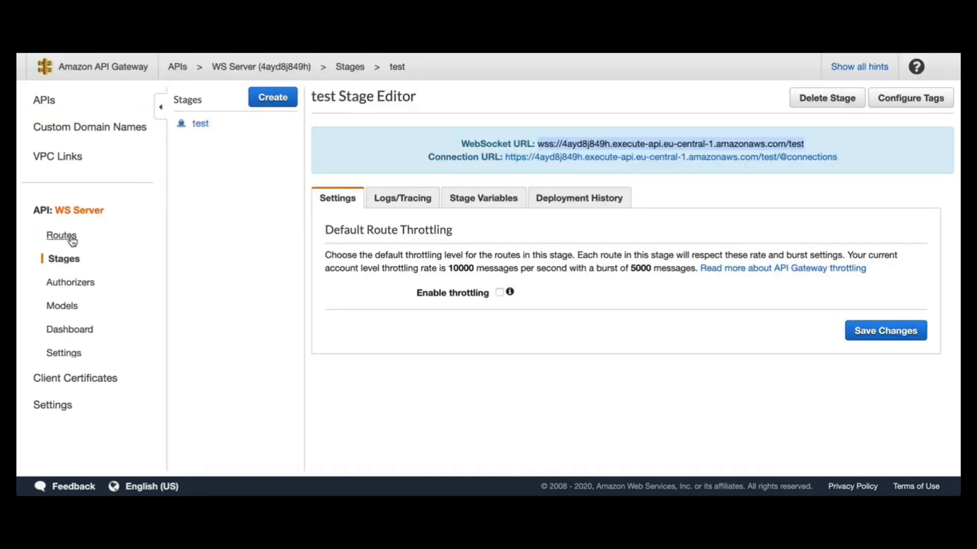
# Integrate the WS Server API's $disconnect route with the onDisconnect Lambda function and grant API Gateway permission to invoke it
pyautogui.click(63, 235)
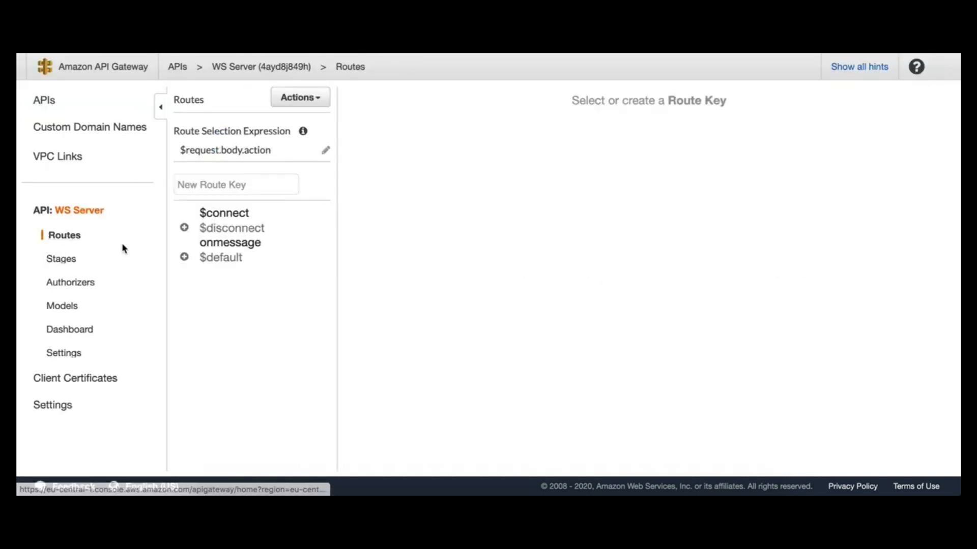
pyautogui.click(243, 233)
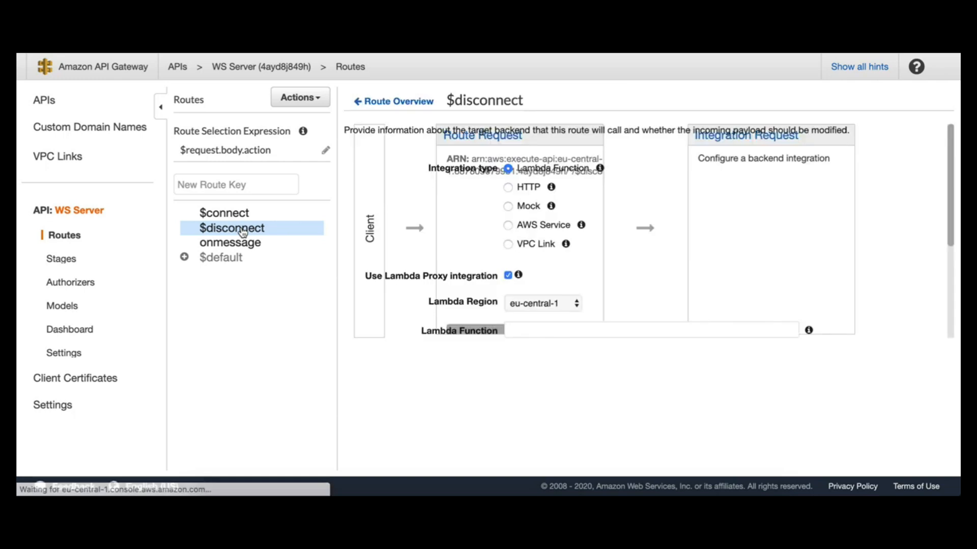
pyautogui.scroll(-1, 554, 299)
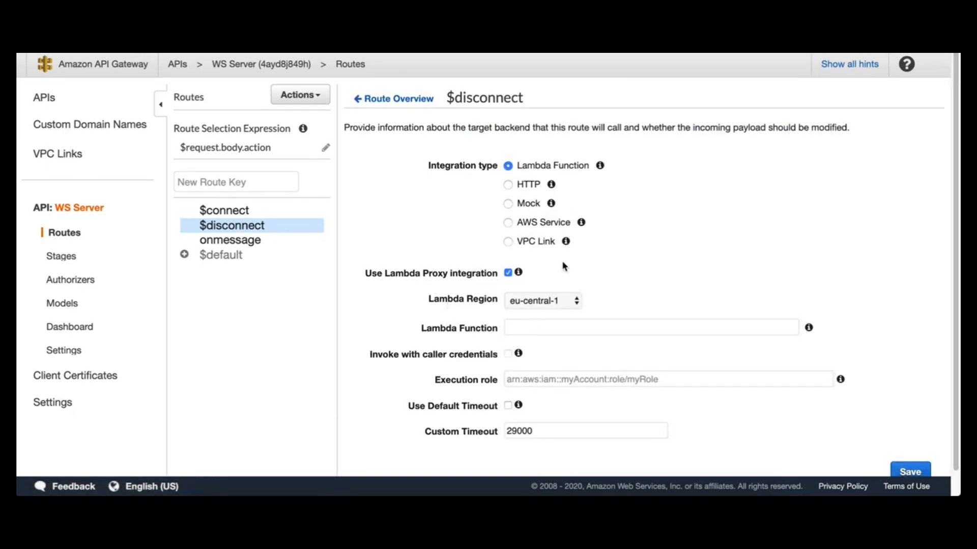
pyautogui.click(539, 330)
pyautogui.write('onDi')
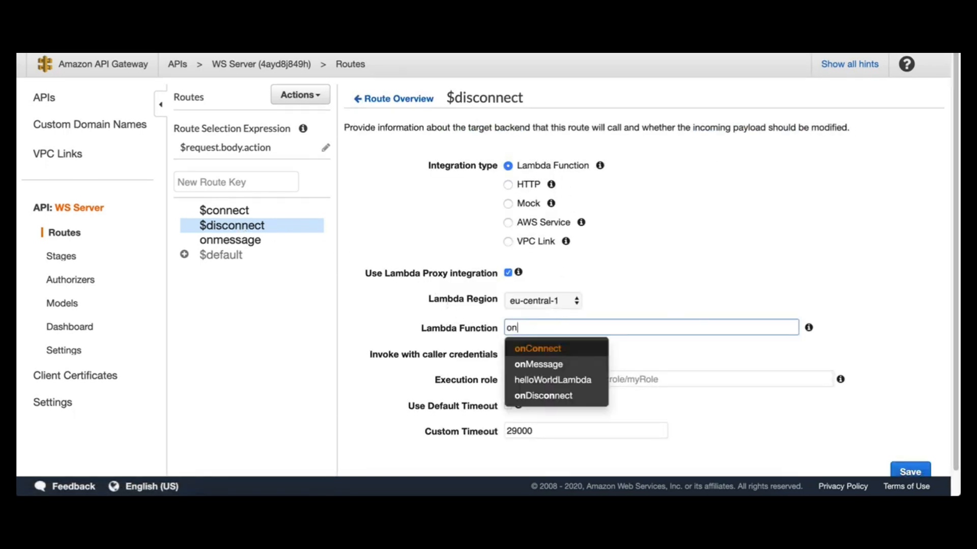
pyautogui.click(567, 348)
pyautogui.click(910, 472)
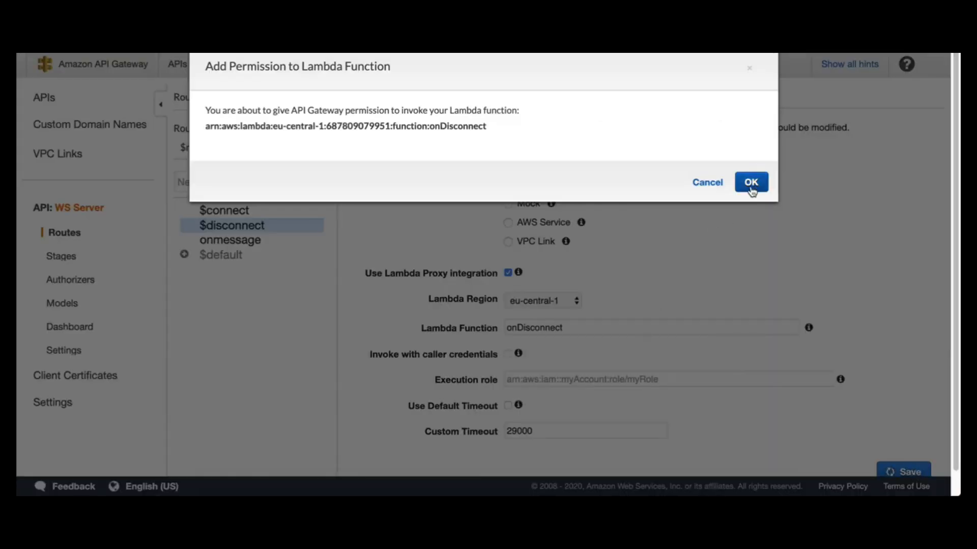
pyautogui.click(750, 181)
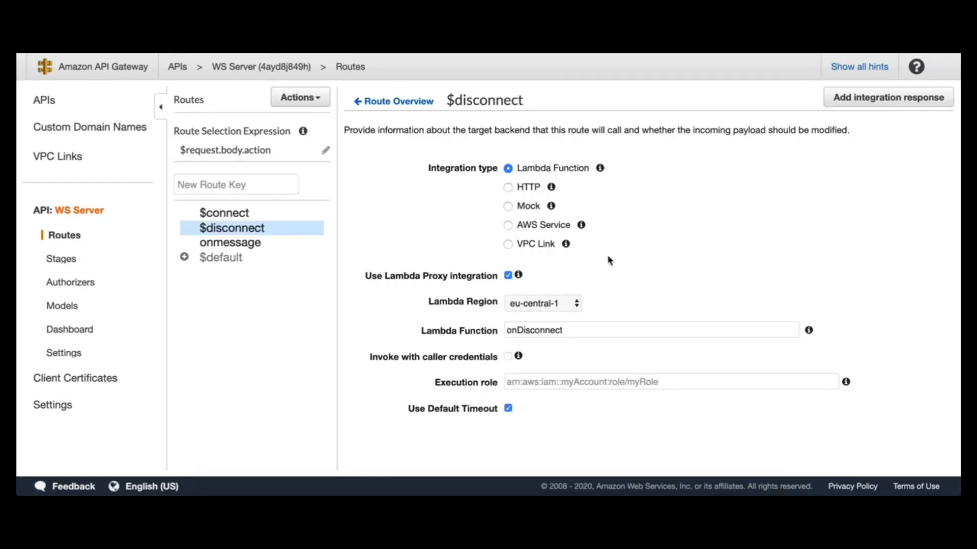
# Open the onDisconnect Lambda function linked to the $disconnect route and show its function code
pyautogui.click(238, 217)
pyautogui.click(239, 229)
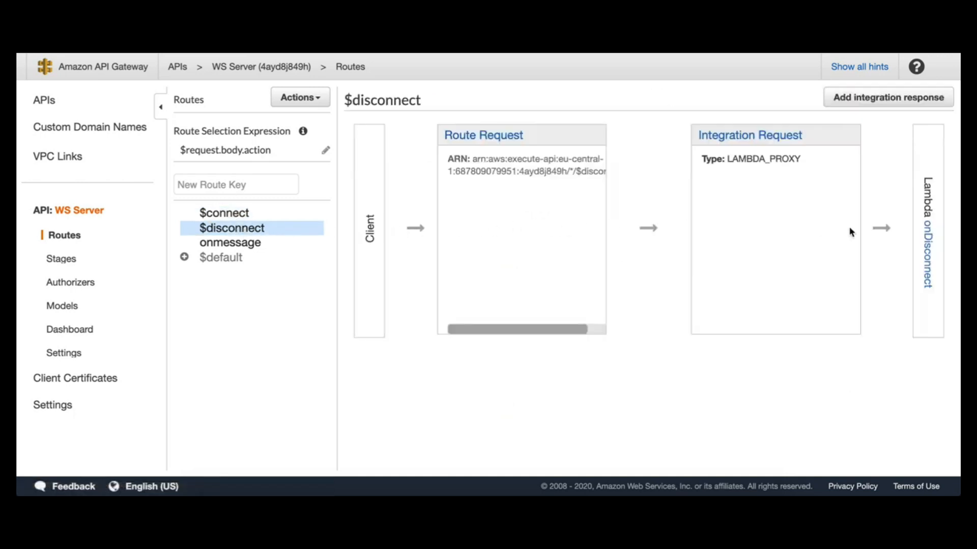
pyautogui.click(927, 239)
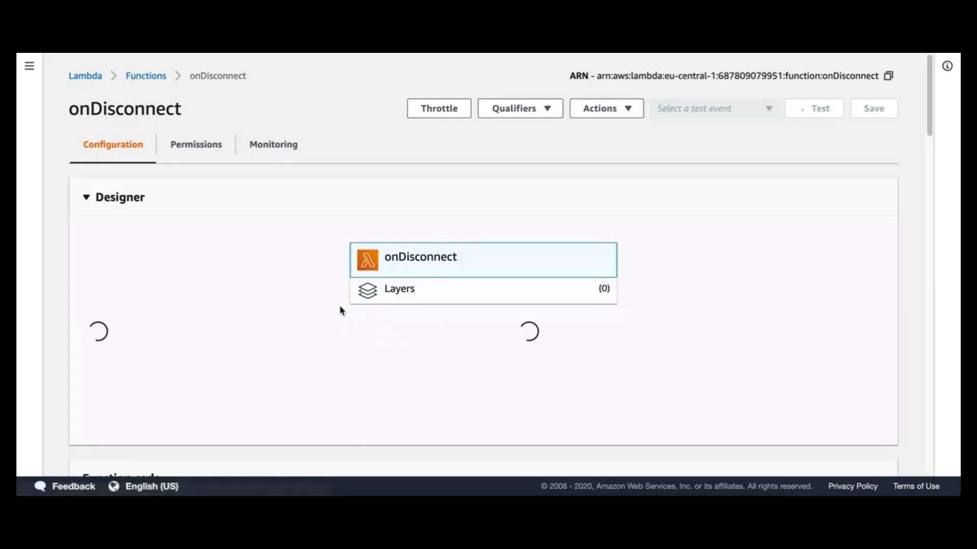
pyautogui.scroll(-6, 360, 327)
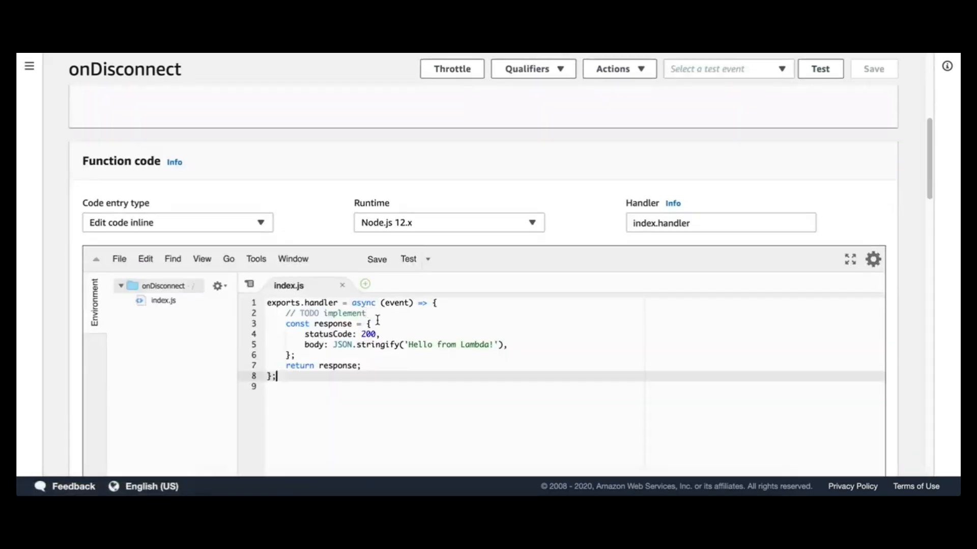
# Replace the onDisconnect function's index.js code with the code copied from onDisconnect.js in the code editor project
pyautogui.click(555, 494)
pyautogui.doubleClick(168, 155)
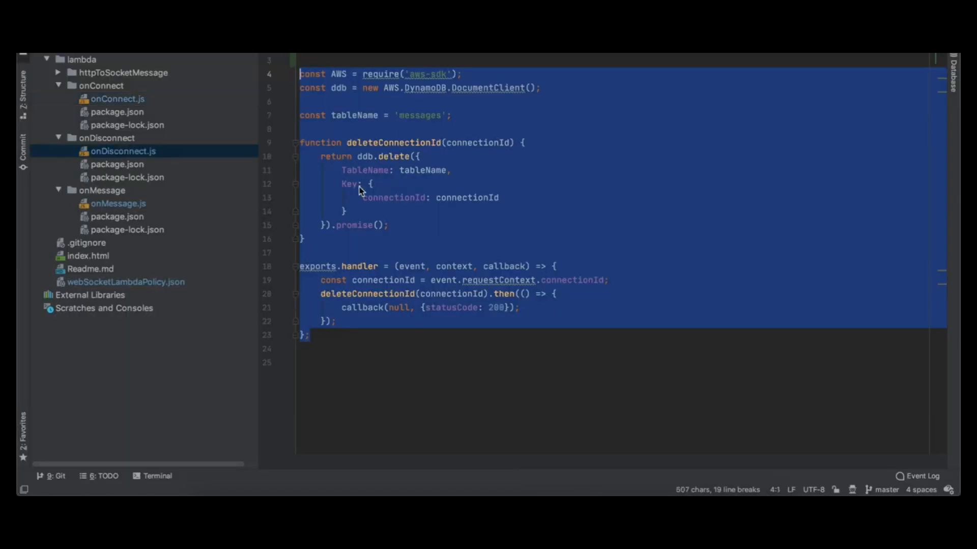
pyautogui.click(359, 186)
pyautogui.moveTo(336, 337); pyautogui.dragTo(298, 78)
pyautogui.hotkey('ctrl', 'c')
pyautogui.press('super+Tab')
pyautogui.hotkey('ctrl', 'a')
pyautogui.hotkey('ctrl', 'v')
# Review the deleteConnectionId logic, table name and connectionId handling in index.js, and save the onDisconnect function
pyautogui.click(358, 356)
pyautogui.doubleClick(358, 356)
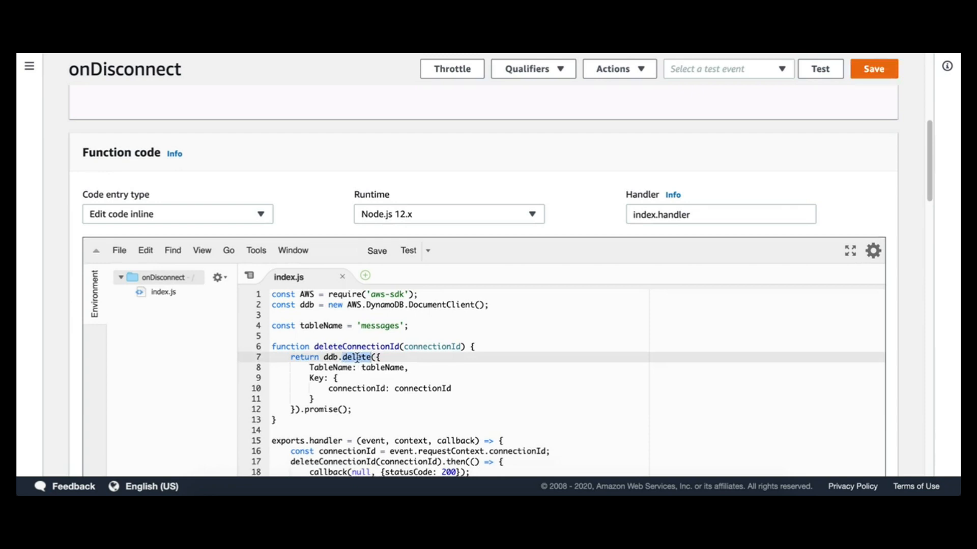
pyautogui.doubleClick(385, 369)
pyautogui.doubleClick(379, 326)
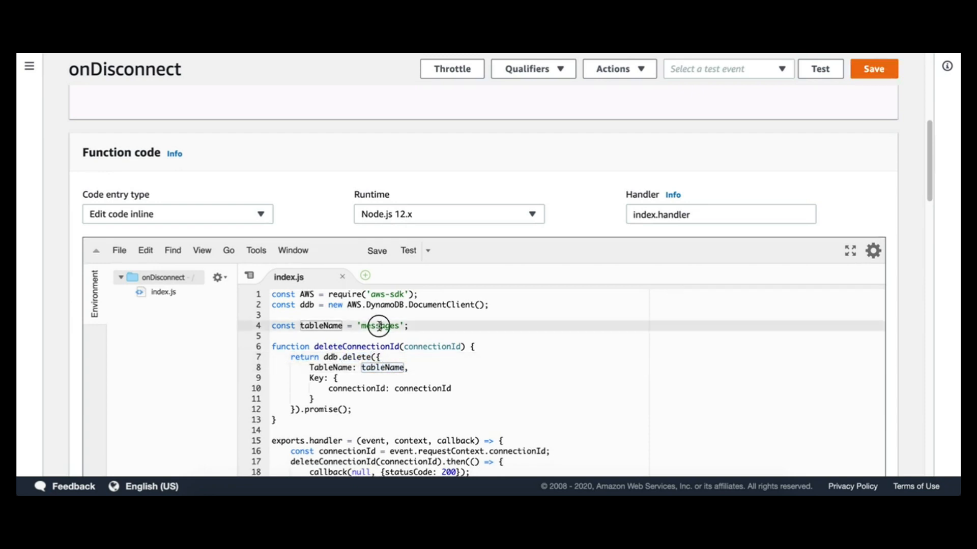
pyautogui.doubleClick(360, 388)
pyautogui.doubleClick(416, 389)
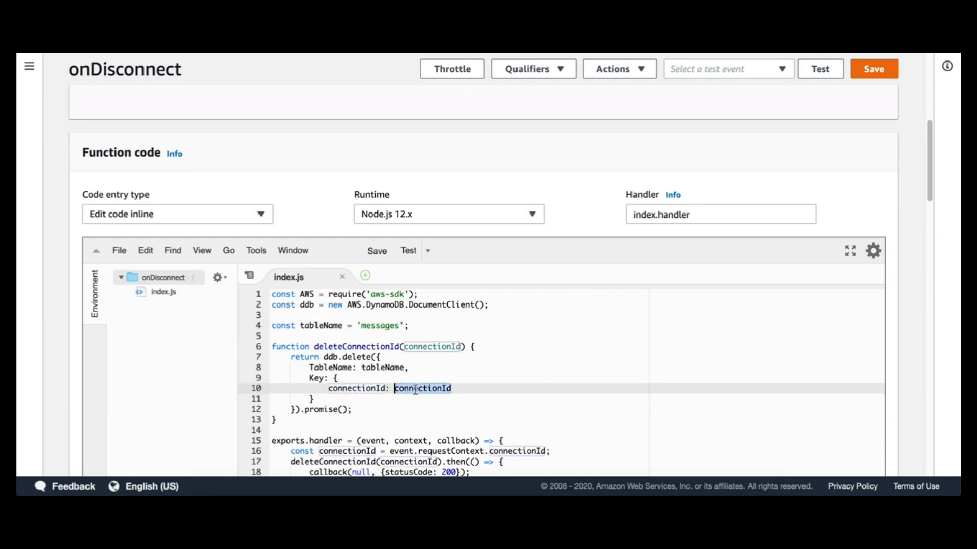
pyautogui.scroll(-3, 414, 370)
pyautogui.moveTo(366, 360); pyautogui.dragTo(503, 361)
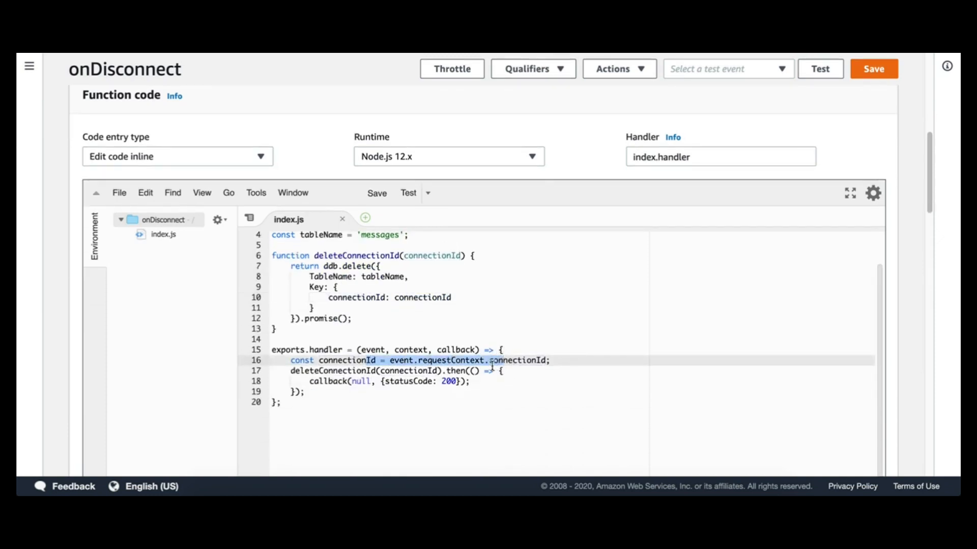
pyautogui.click(873, 68)
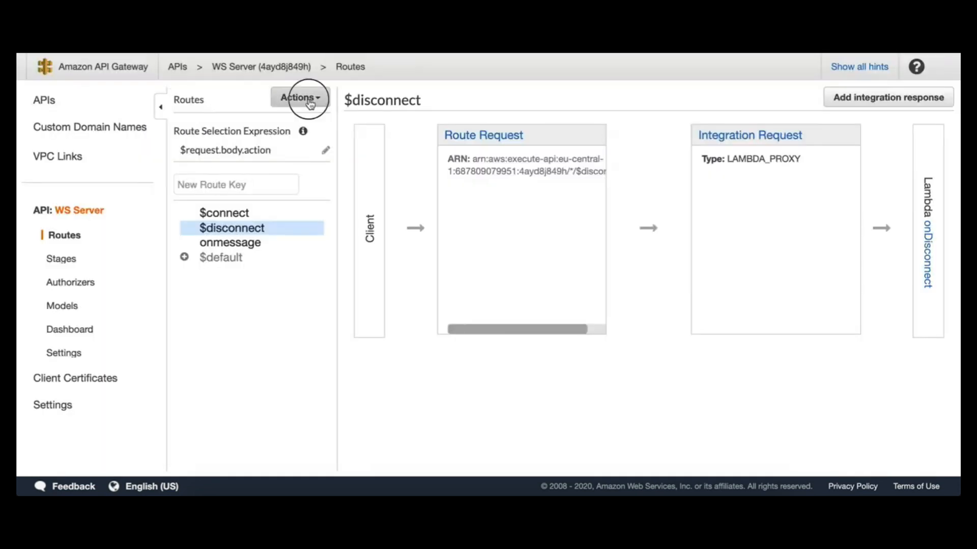
# Deploy the WS Server API to the test stage with the description 2.0.0 and copy its WebSocket URL
pyautogui.click(303, 97)
pyautogui.click(320, 174)
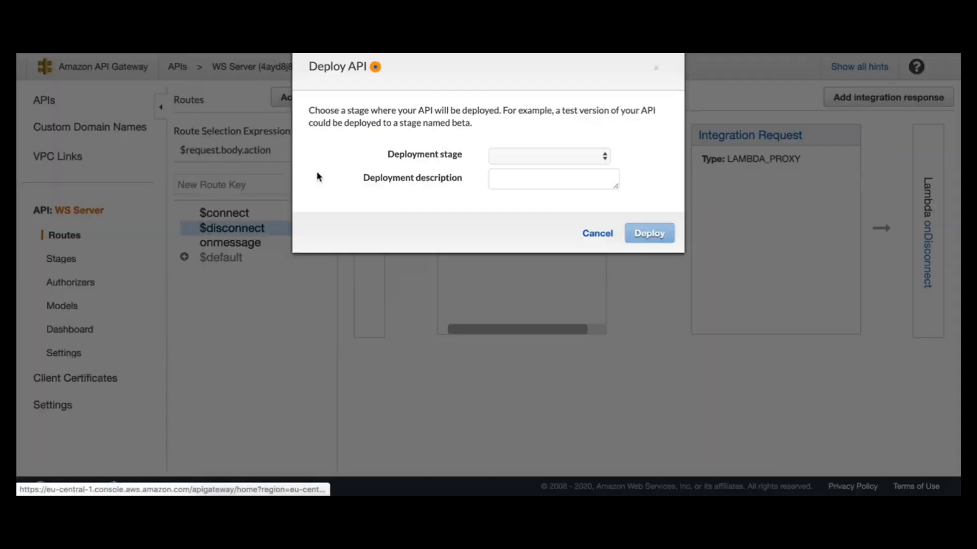
pyautogui.click(557, 157)
pyautogui.click(556, 167)
pyautogui.click(558, 182)
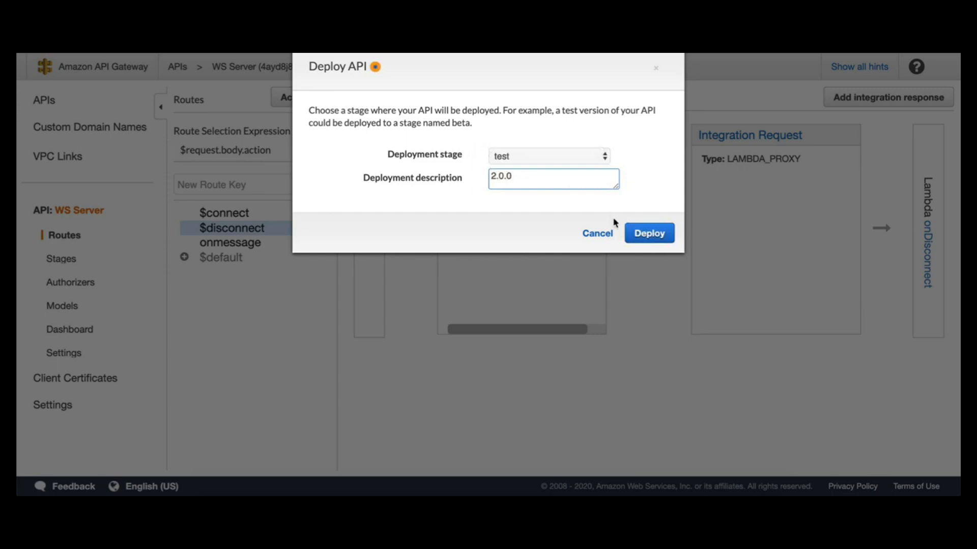
pyautogui.click(654, 239)
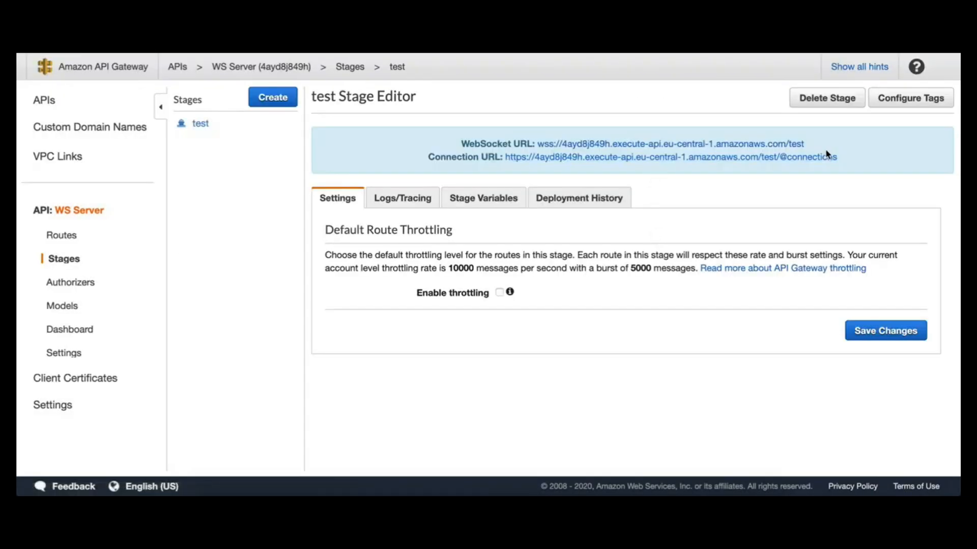
pyautogui.moveTo(805, 144); pyautogui.dragTo(536, 144)
pyautogui.press('super+c')
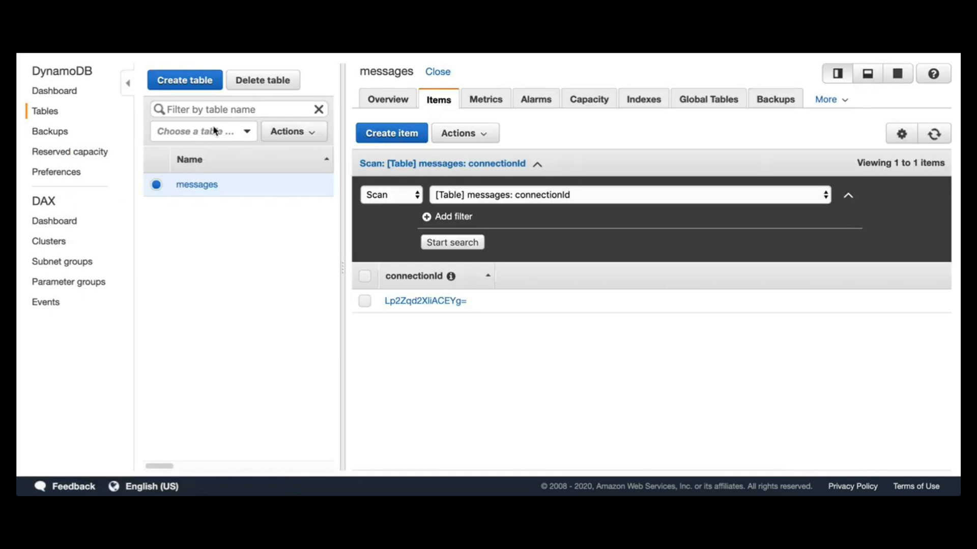
# Refresh the messages table in DynamoDB and delete the connection item stored in it
pyautogui.click(936, 136)
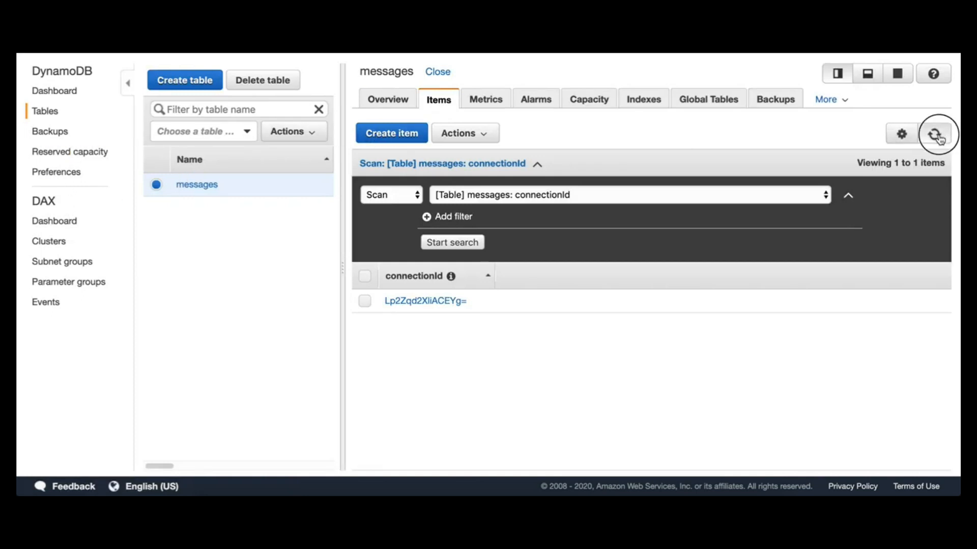
pyautogui.click(364, 301)
pyautogui.click(480, 134)
pyautogui.click(474, 201)
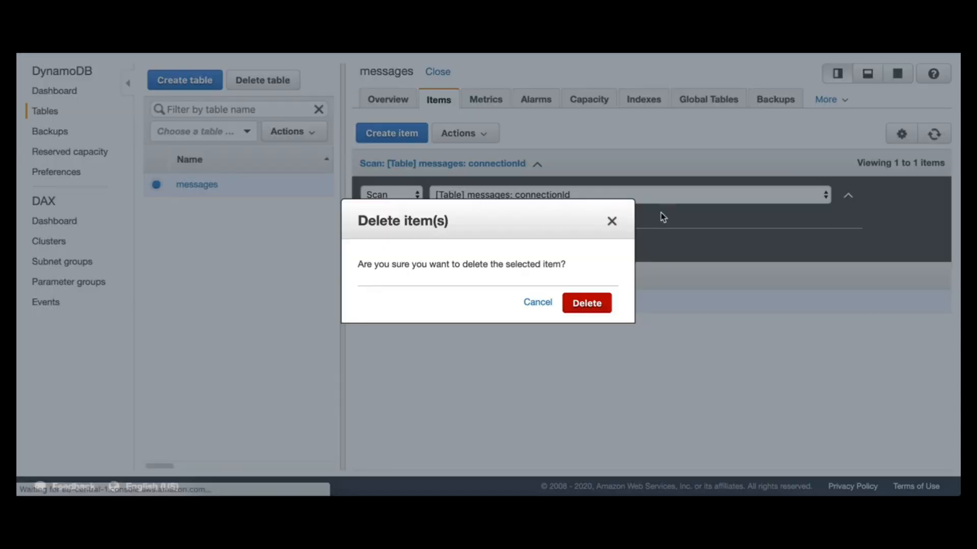
pyautogui.click(594, 304)
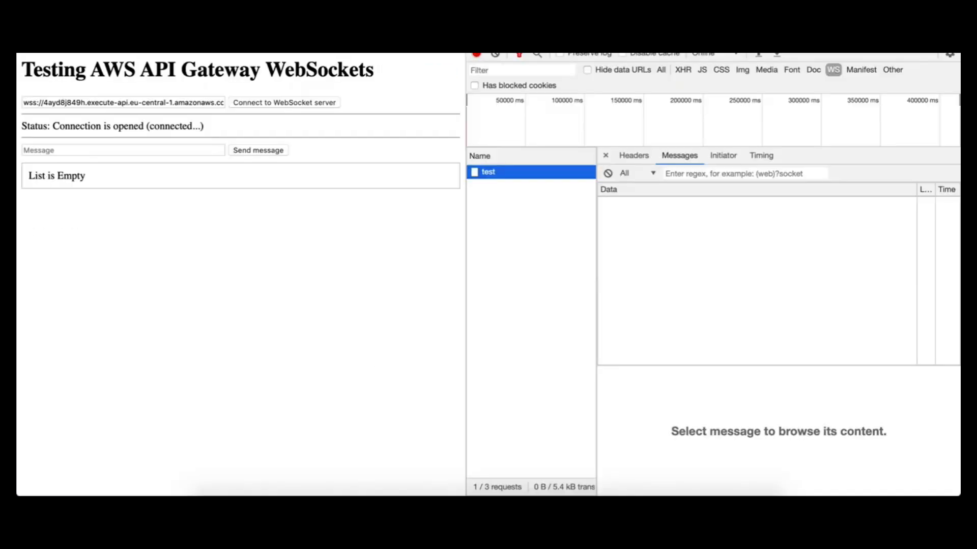
# Reload the WebSocket test page and connect it to wss://4ayd8j849h.execute-api.eu-central-1.amazonaws.com/test
pyautogui.press('super+r')
pyautogui.click(205, 103)
pyautogui.press('super+v')
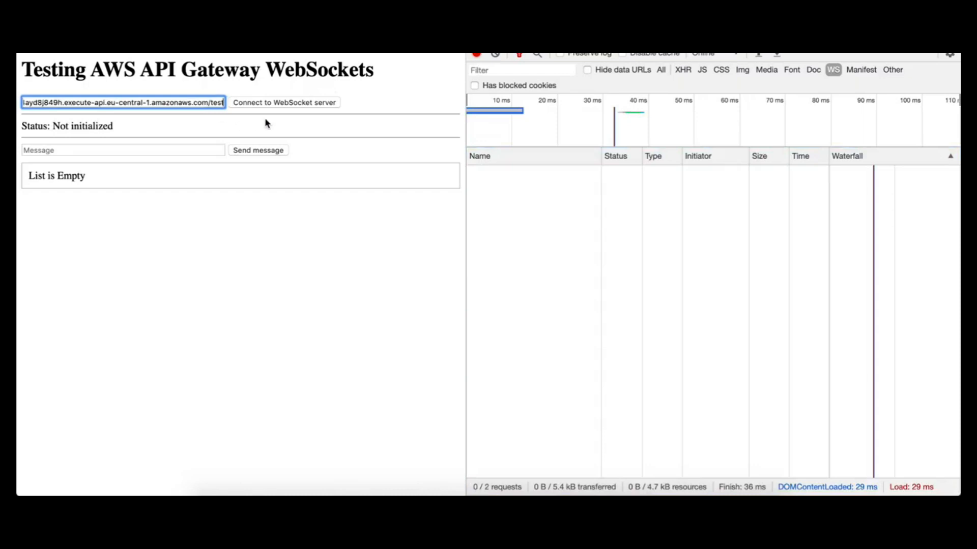
pyautogui.click(295, 104)
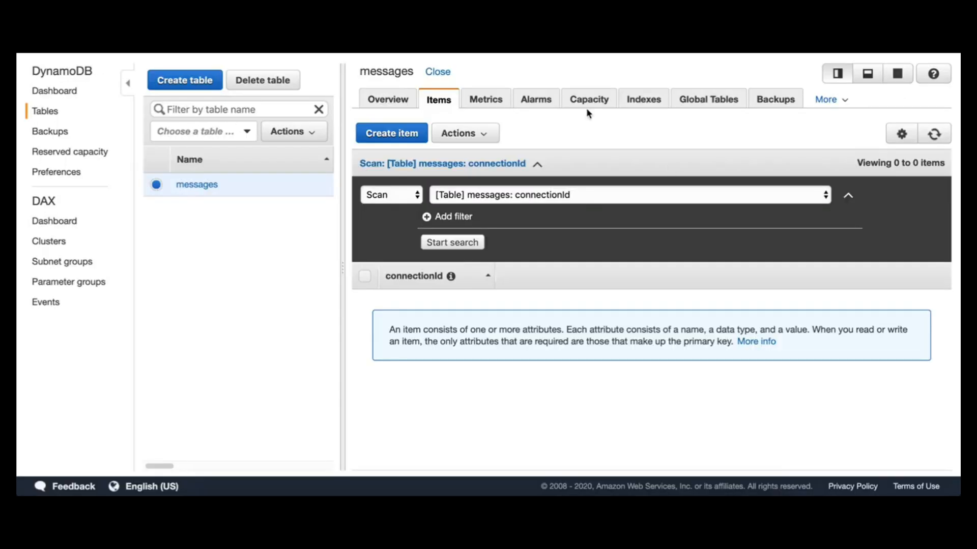
# Refresh the messages table's items to check how connections are stored and removed
pyautogui.click(934, 135)
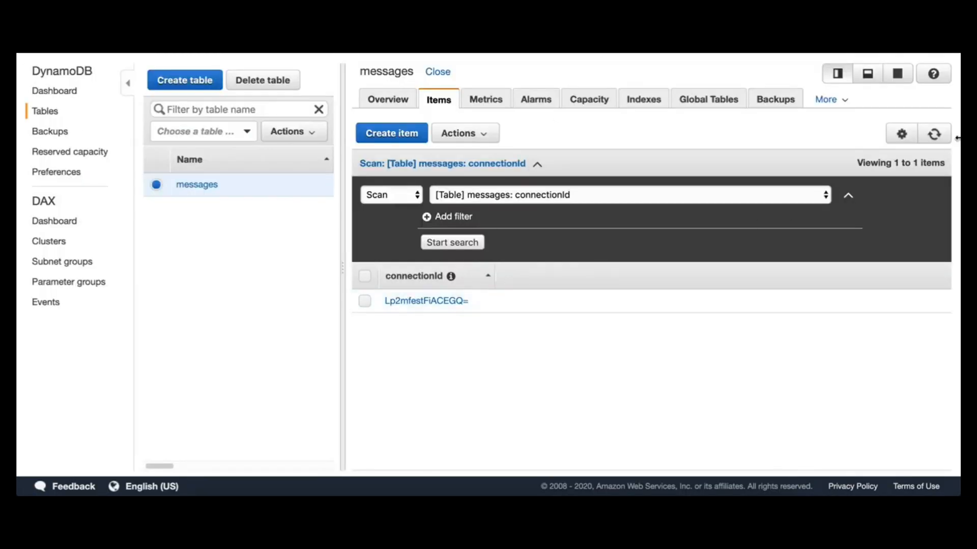
pyautogui.click(939, 135)
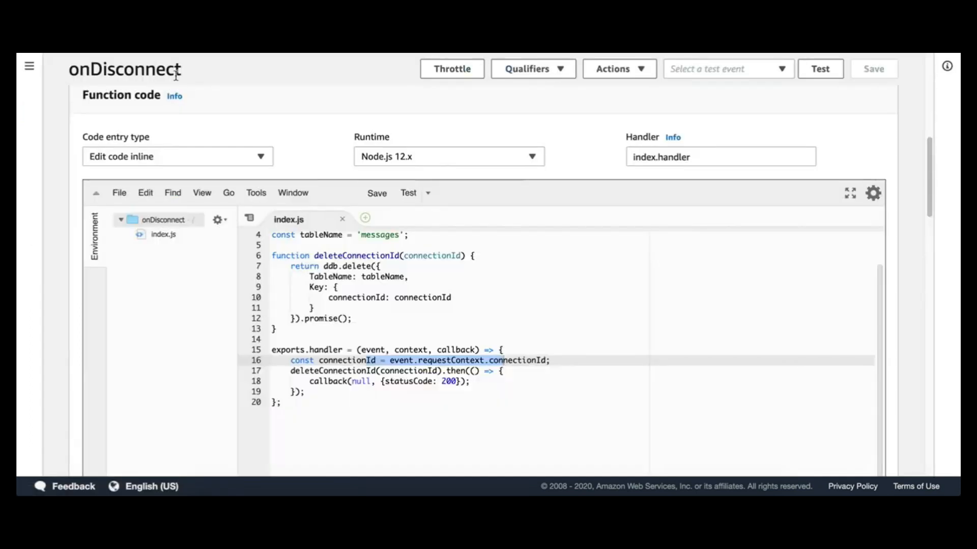
# Open the onMessage function from the Lambda functions list and show its function code
pyautogui.click(145, 108)
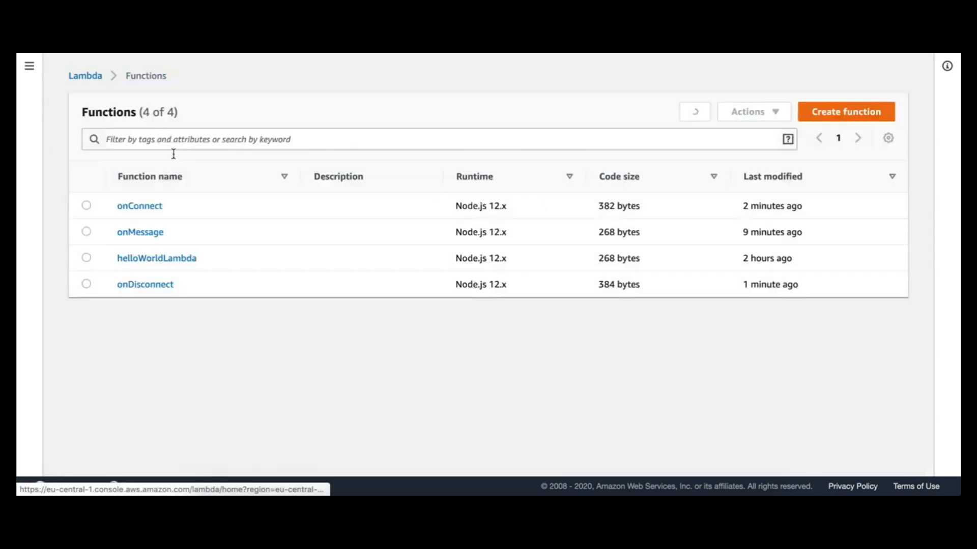
pyautogui.click(139, 233)
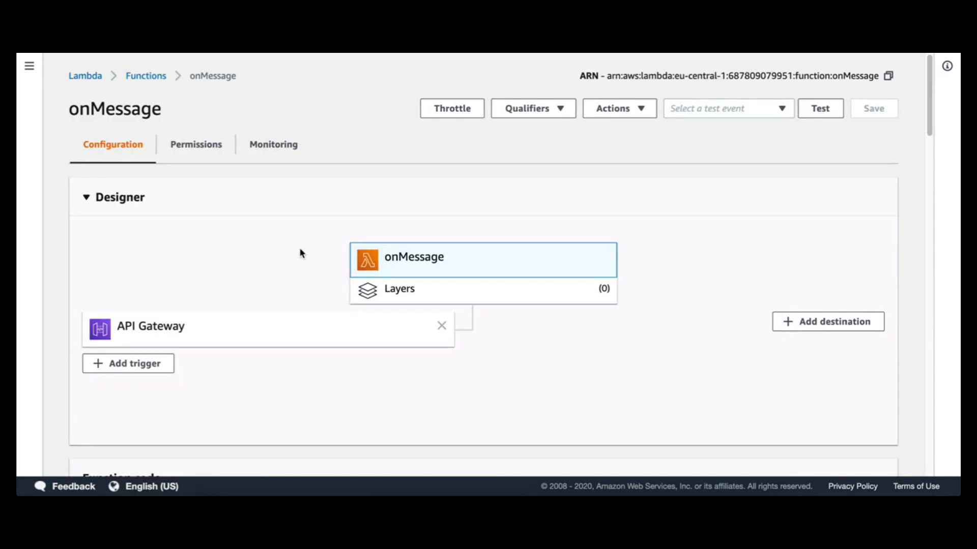
pyautogui.scroll(-10, 312, 274)
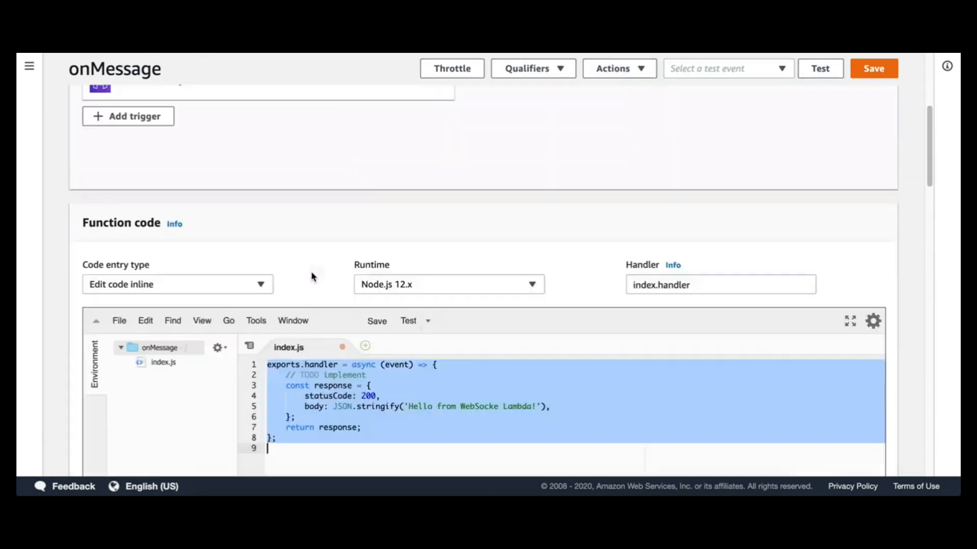
pyautogui.scroll(3, 340, 279)
# Replace the onMessage function's index.js code with the code copied from onMessage.js in the code editor project
pyautogui.click(554, 487)
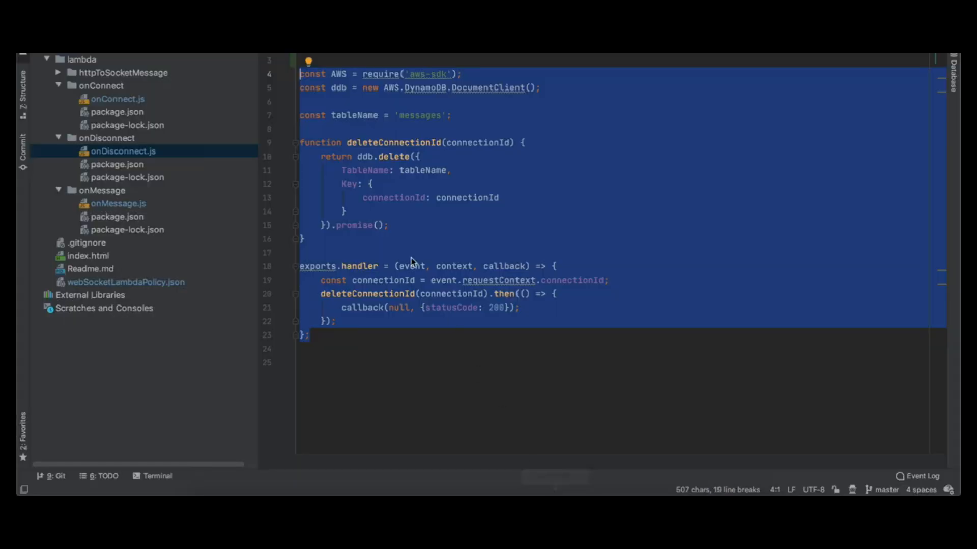
pyautogui.doubleClick(143, 202)
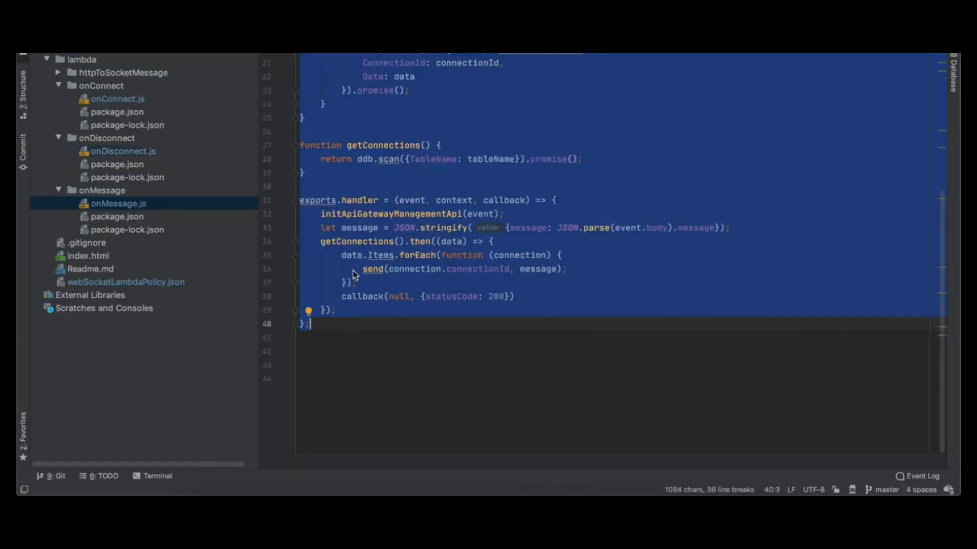
pyautogui.press('super+c')
pyautogui.press('super+Tab')
pyautogui.press('super+a')
pyautogui.click(407, 347)
pyautogui.press('super+a')
pyautogui.press('super+v')
# Review how the pasted onMessage code initializes the API Gateway management API, including its endpoint built from domainName and stage, and apiVersion
pyautogui.scroll(10, 408, 333)
pyautogui.scroll(-10, 409, 335)
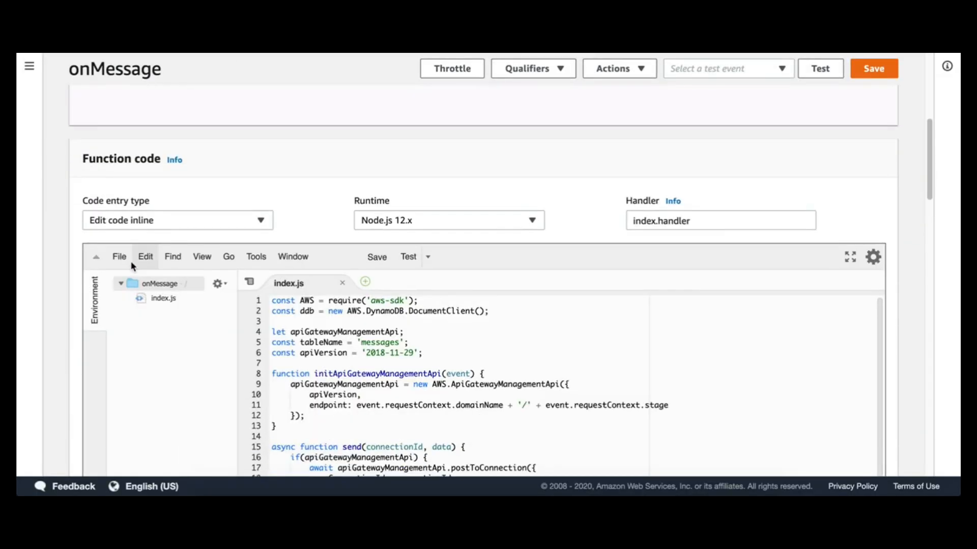
pyautogui.scroll(-3, 388, 285)
pyautogui.moveTo(317, 265); pyautogui.dragTo(413, 275)
pyautogui.click(373, 305)
pyautogui.scroll(5, 413, 274)
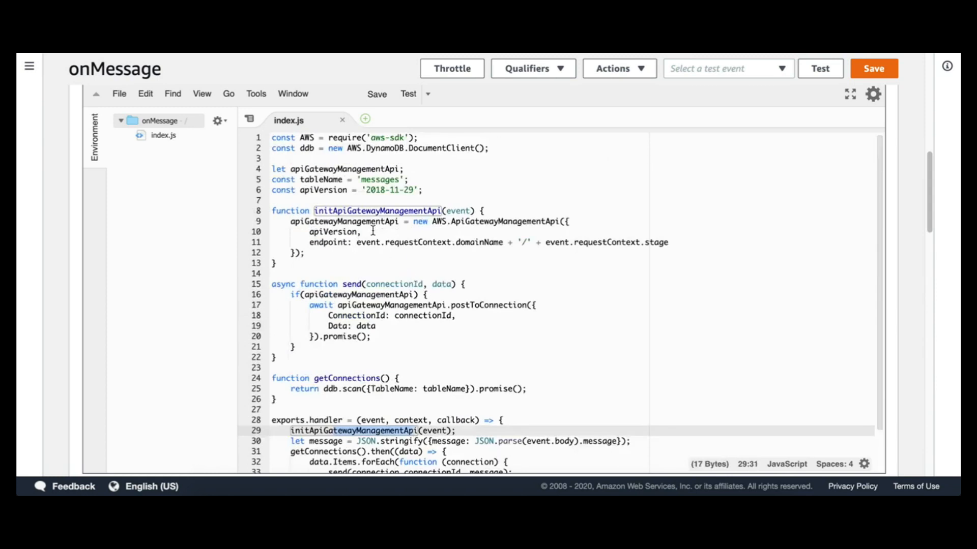
pyautogui.moveTo(371, 243); pyautogui.dragTo(488, 243)
pyautogui.moveTo(564, 245)
pyautogui.mouseDown()
pyautogui.moveTo(664, 244)
pyautogui.moveTo(564, 243)
pyautogui.mouseUp()
pyautogui.click(676, 244)
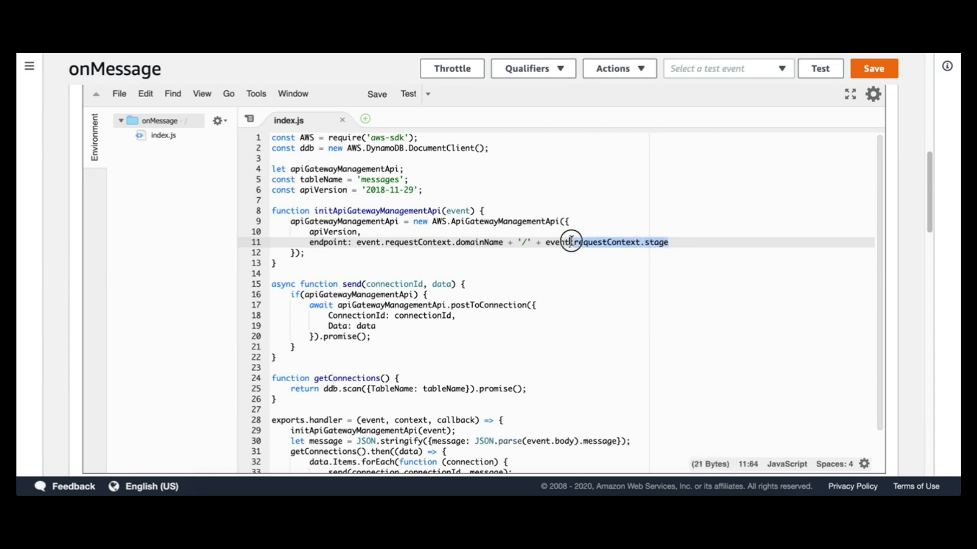
pyautogui.doubleClick(337, 232)
pyautogui.moveTo(334, 189); pyautogui.dragTo(422, 192)
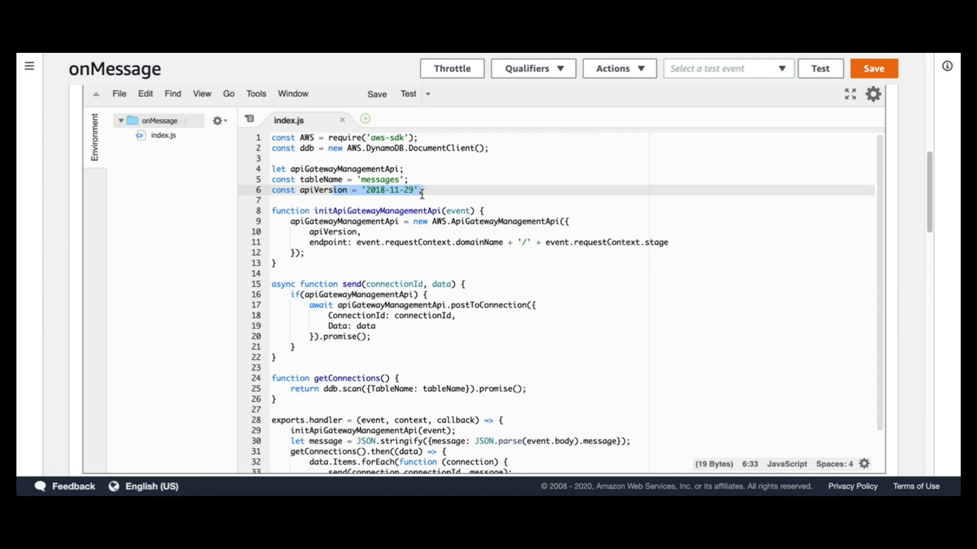
pyautogui.scroll(-3, 422, 192)
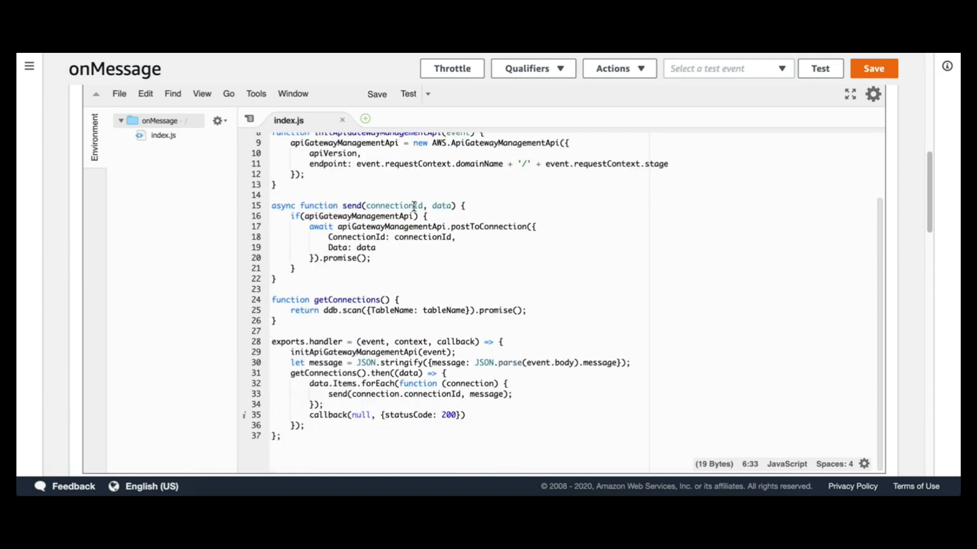
# Examine how the onMessage handler parses the message and how getConnections scans the DynamoDB table named in tableName
pyautogui.moveTo(327, 363); pyautogui.dragTo(624, 362)
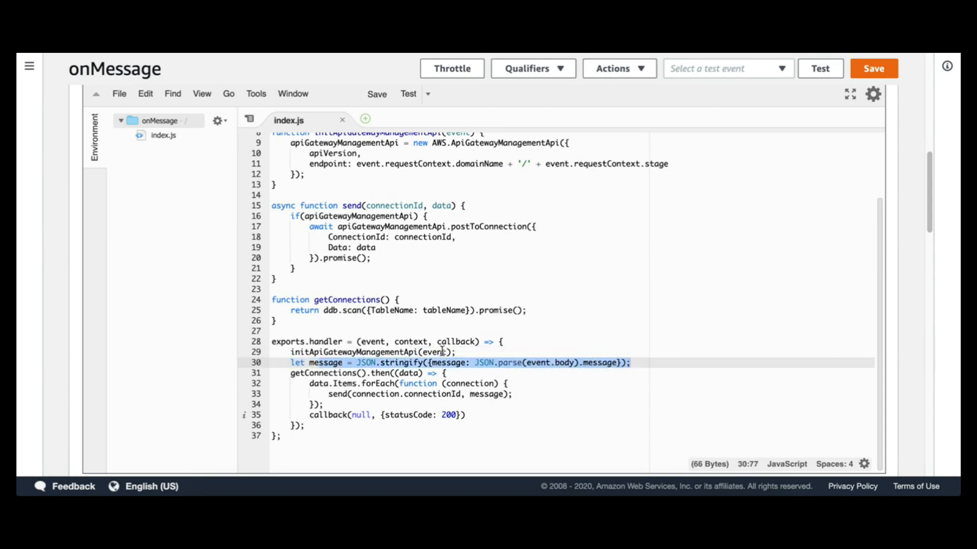
pyautogui.moveTo(292, 374); pyautogui.dragTo(366, 374)
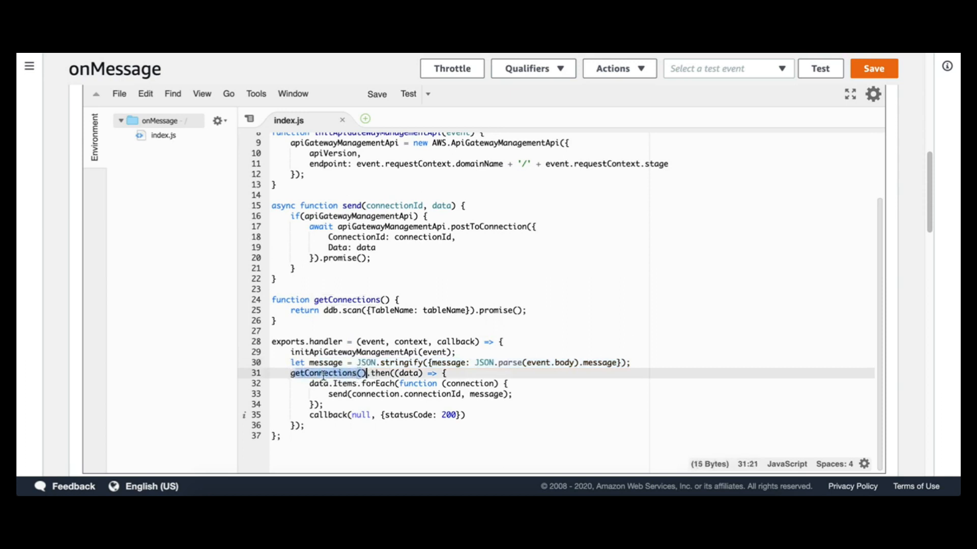
pyautogui.moveTo(324, 311); pyautogui.dragTo(413, 311)
pyautogui.doubleClick(444, 310)
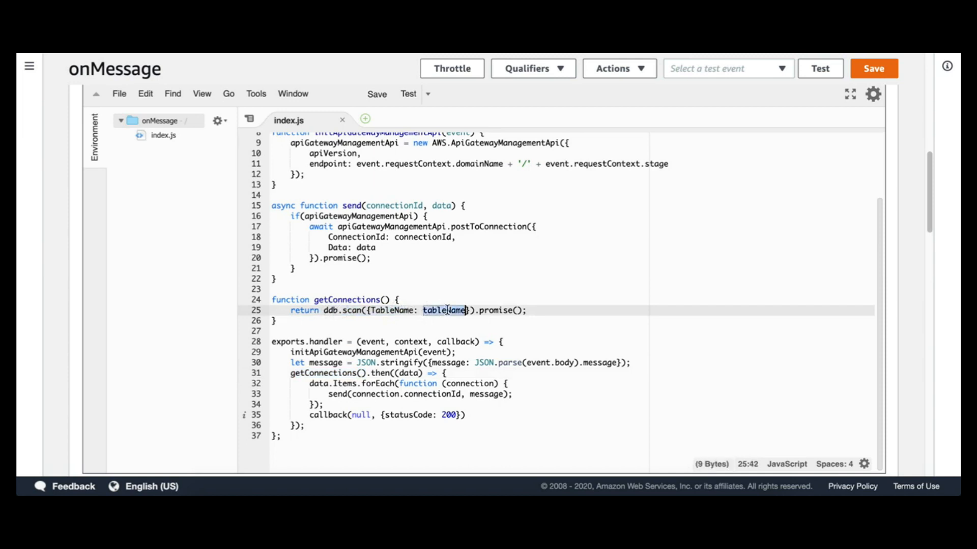
pyautogui.scroll(3, 447, 310)
pyautogui.doubleClick(380, 180)
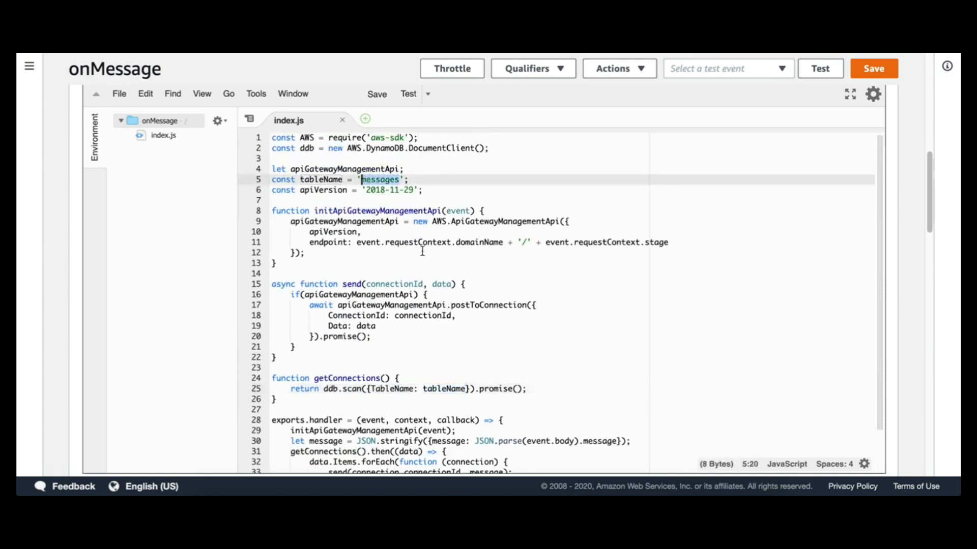
pyautogui.scroll(-3, 433, 264)
pyautogui.doubleClick(486, 309)
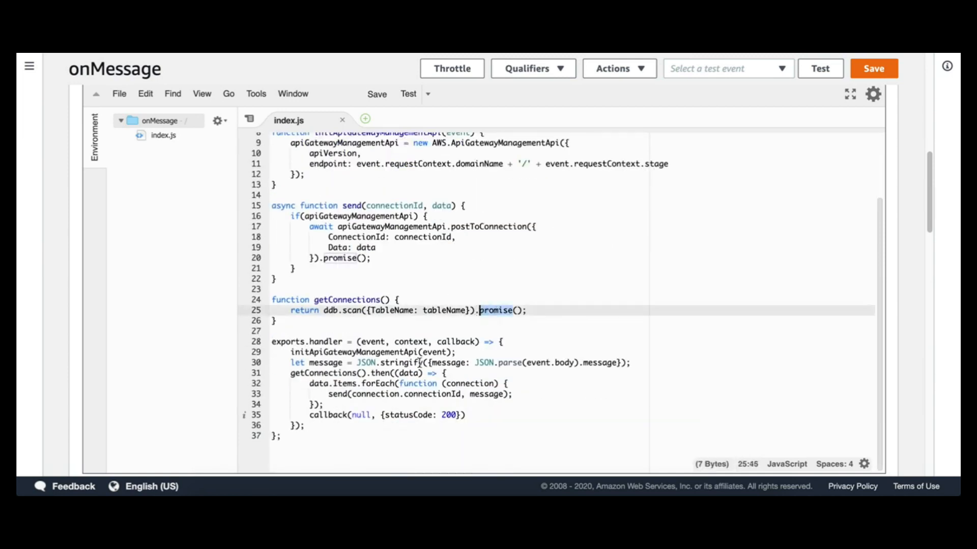
pyautogui.moveTo(356, 374); pyautogui.dragTo(413, 374)
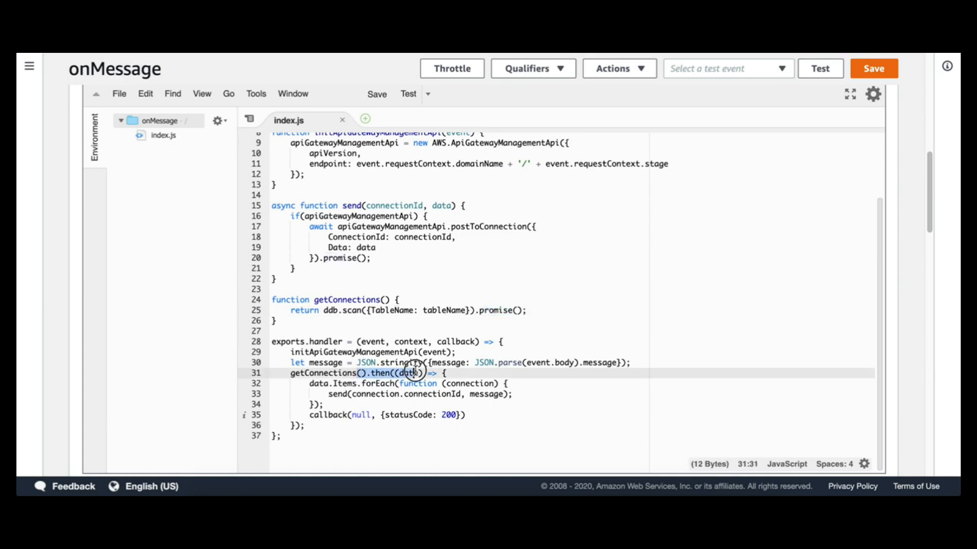
# Examine the data.Items loop in the onMessage handler and how the send function passes connectionId and data to postToConnection
pyautogui.doubleClick(346, 384)
pyautogui.click(365, 383)
pyautogui.doubleClick(344, 382)
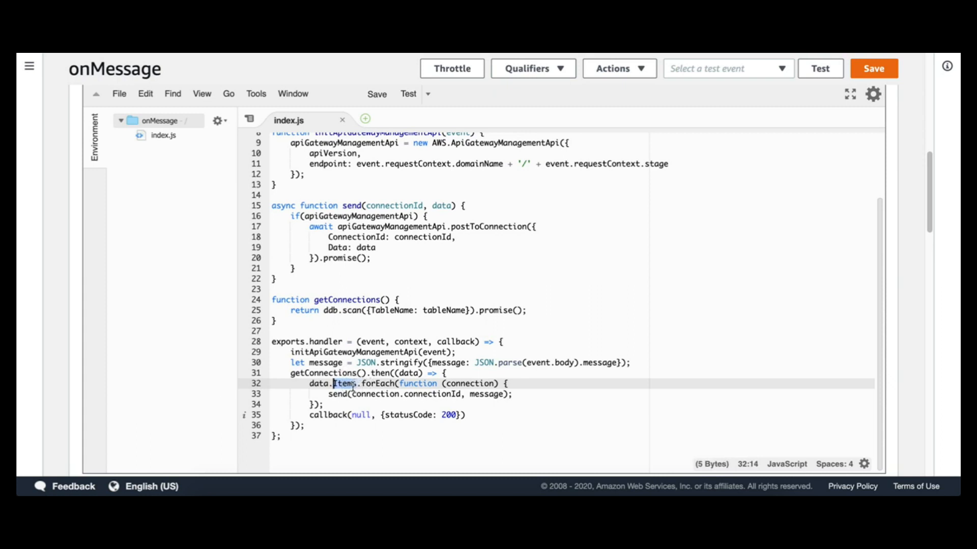
pyautogui.doubleClick(461, 383)
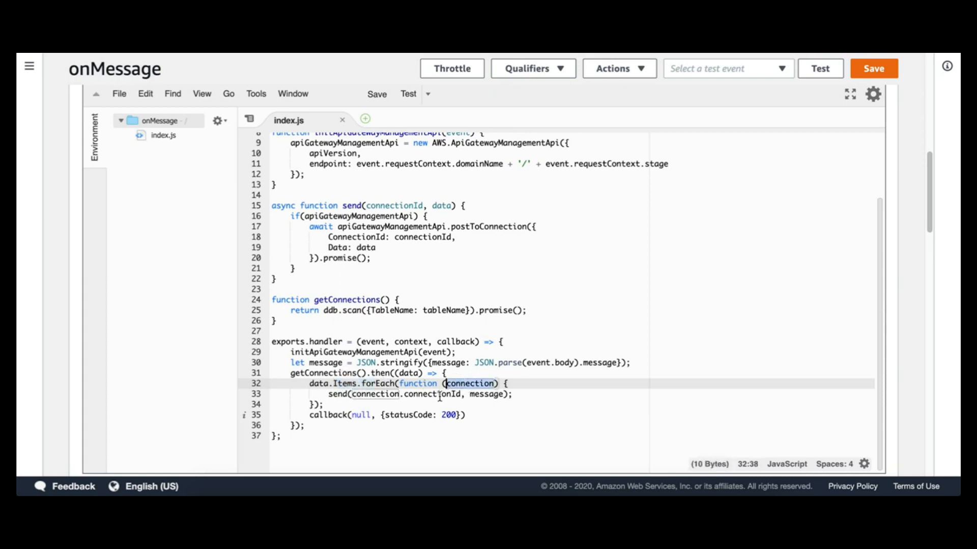
pyautogui.doubleClick(483, 395)
pyautogui.moveTo(352, 394); pyautogui.dragTo(441, 395)
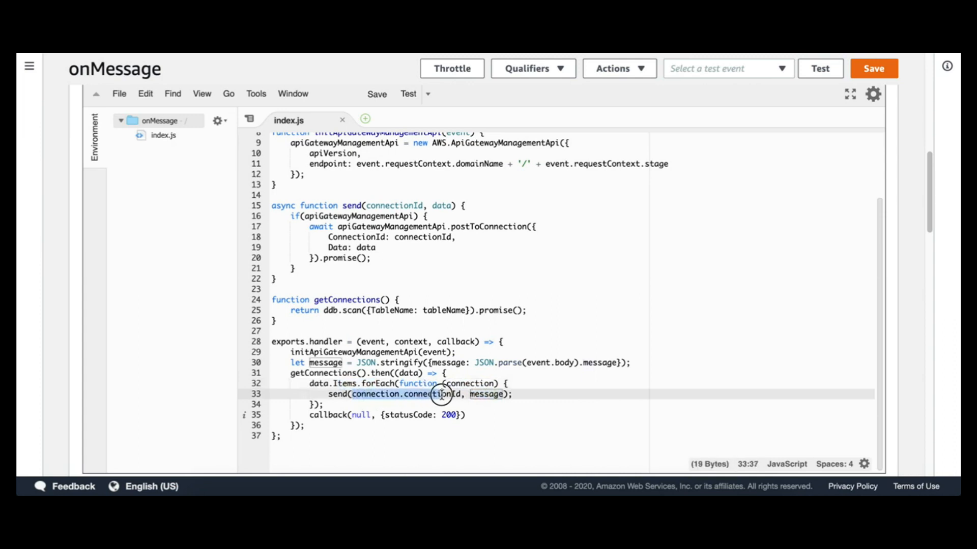
pyautogui.click(335, 394)
pyautogui.click(370, 227)
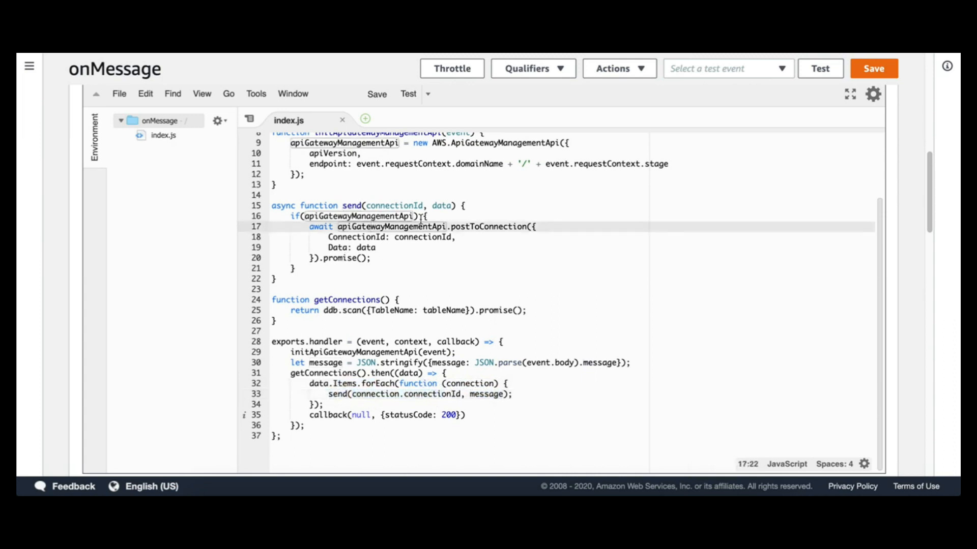
pyautogui.doubleClick(462, 227)
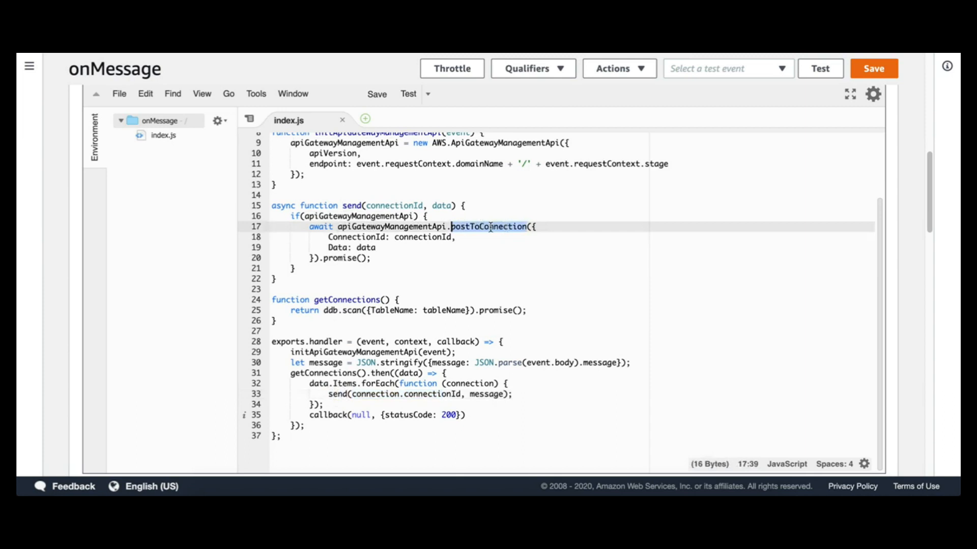
pyautogui.doubleClick(422, 237)
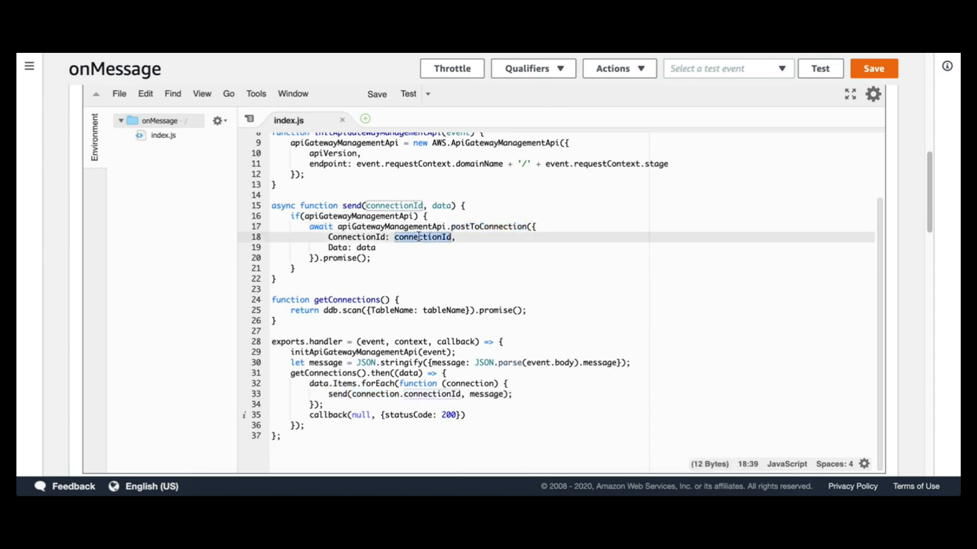
pyautogui.doubleClick(377, 248)
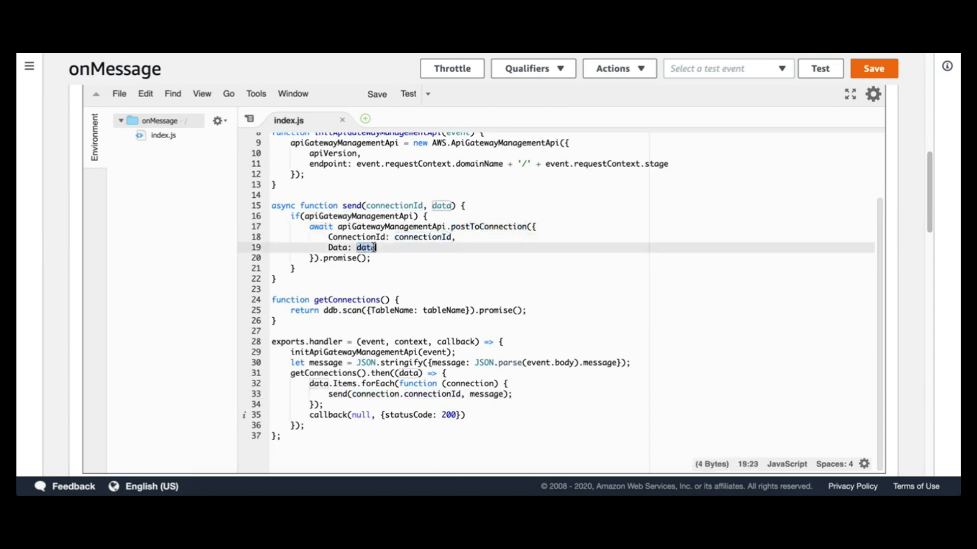
pyautogui.doubleClick(481, 394)
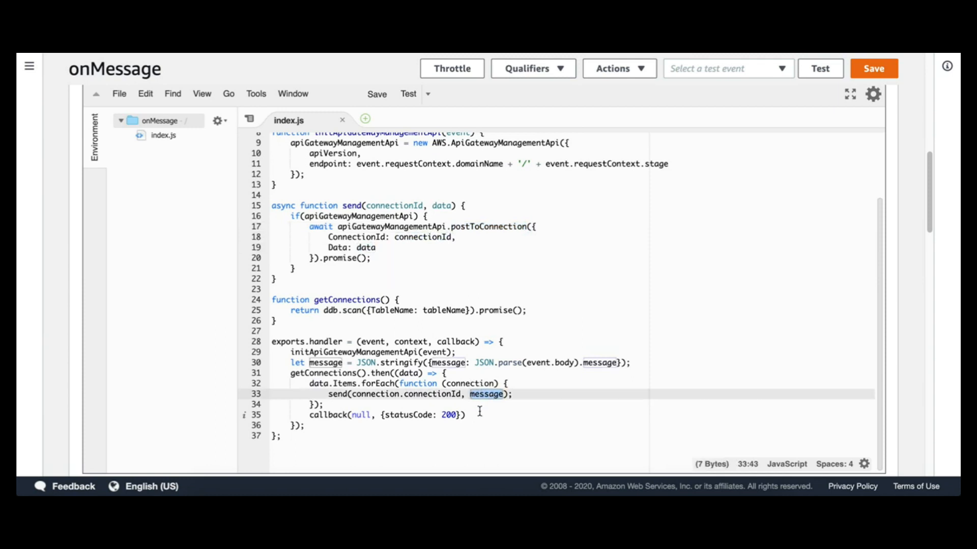
# Save the onMessage Lambda function with its new index.js code
pyautogui.scroll(5, 478, 382)
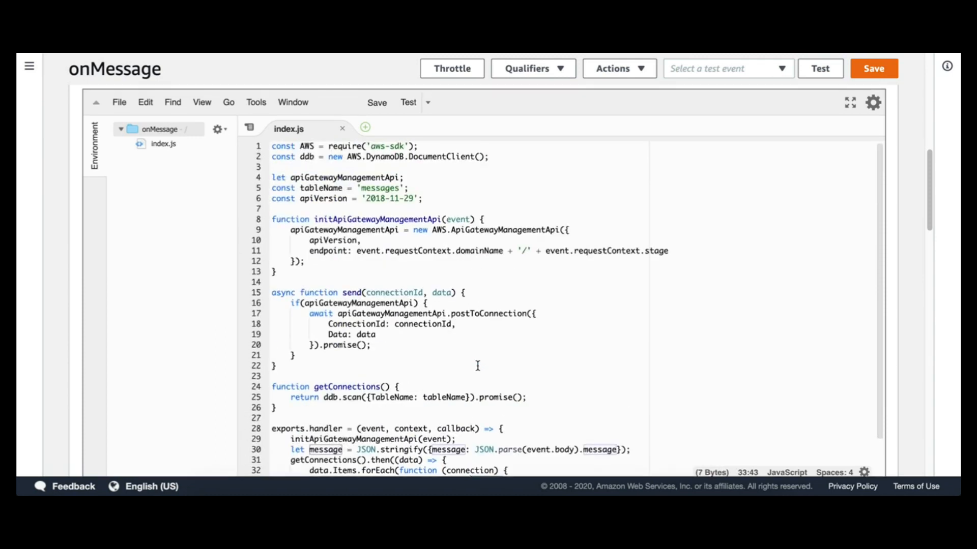
pyautogui.click(853, 71)
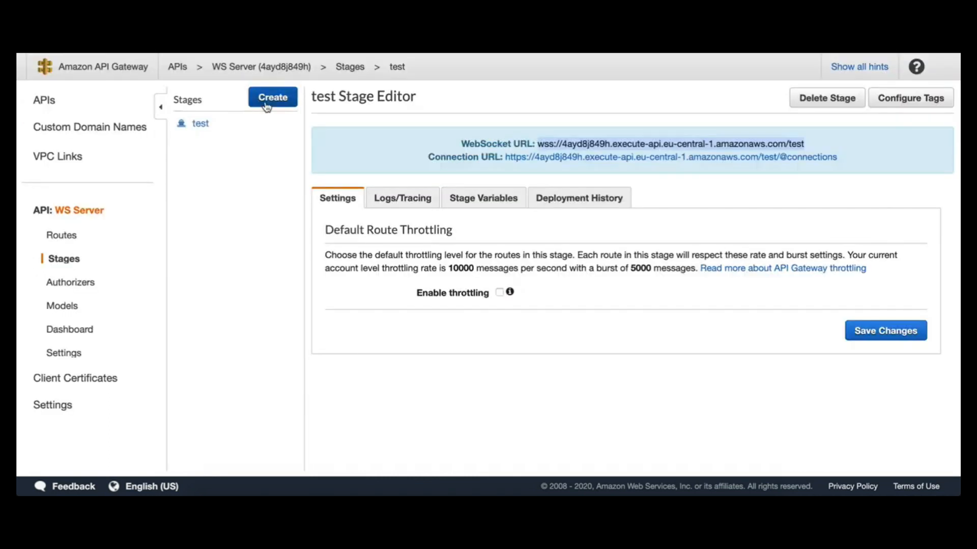
# Copy the WebSocket URL of the WS Server API's test stage
pyautogui.moveTo(538, 144); pyautogui.dragTo(708, 146)
pyautogui.rightClick(709, 146)
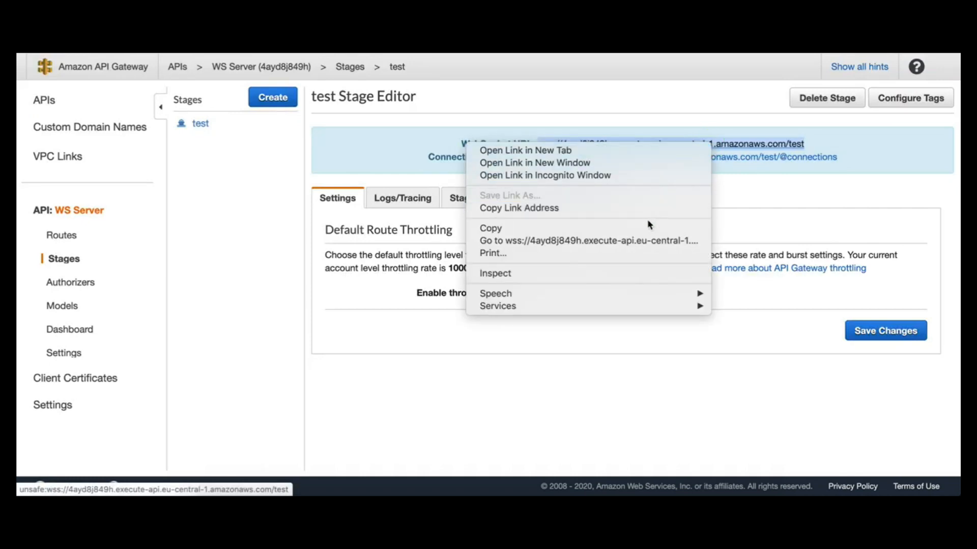
pyautogui.click(661, 228)
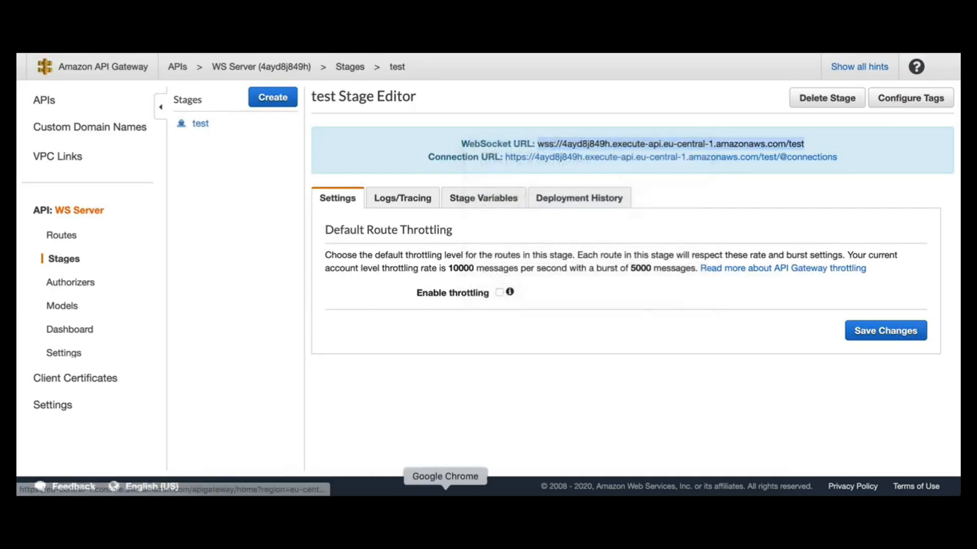
# Switch to the code editor, open index.html in Chrome and paste the copied WebSocket URL as the test page's server address
pyautogui.press('super+Tab')
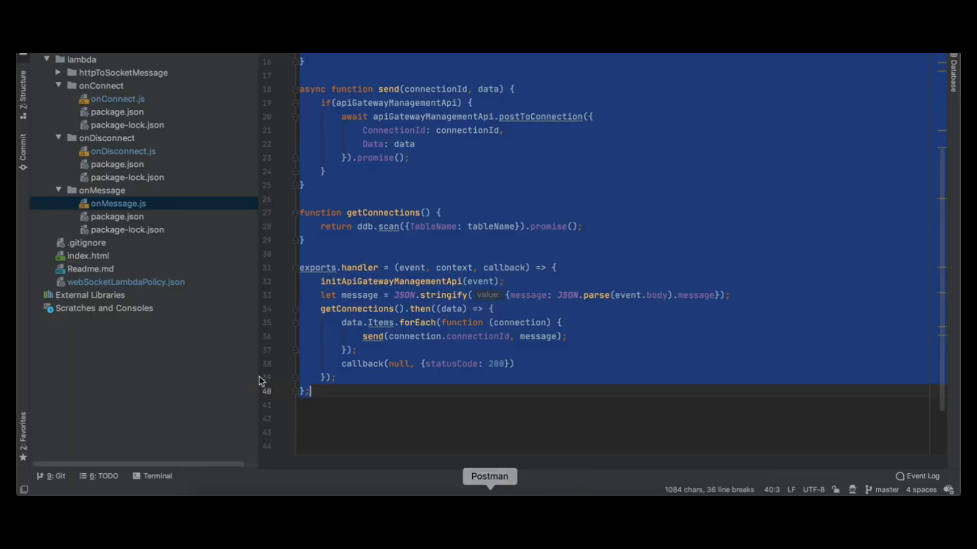
pyautogui.doubleClick(88, 256)
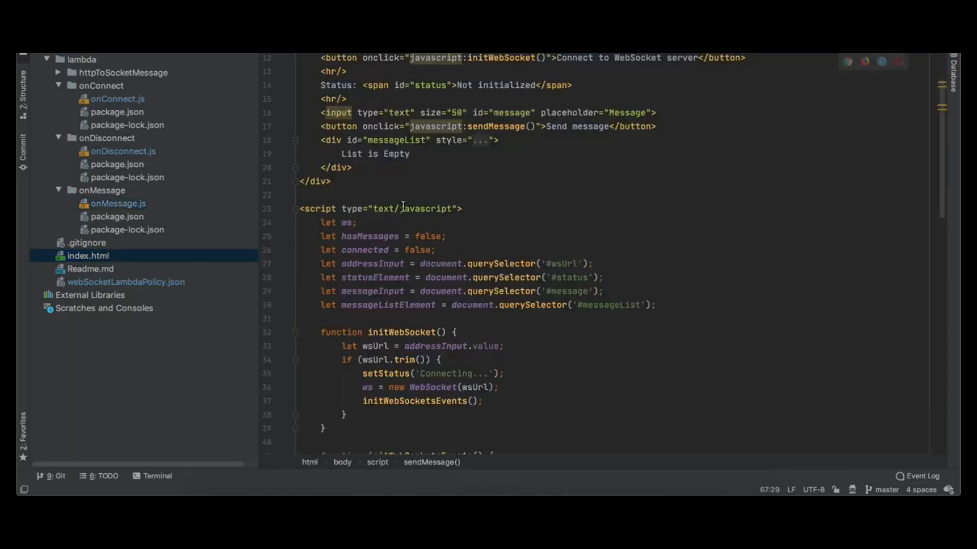
pyautogui.click(849, 61)
pyautogui.click(194, 104)
pyautogui.press('super+v')
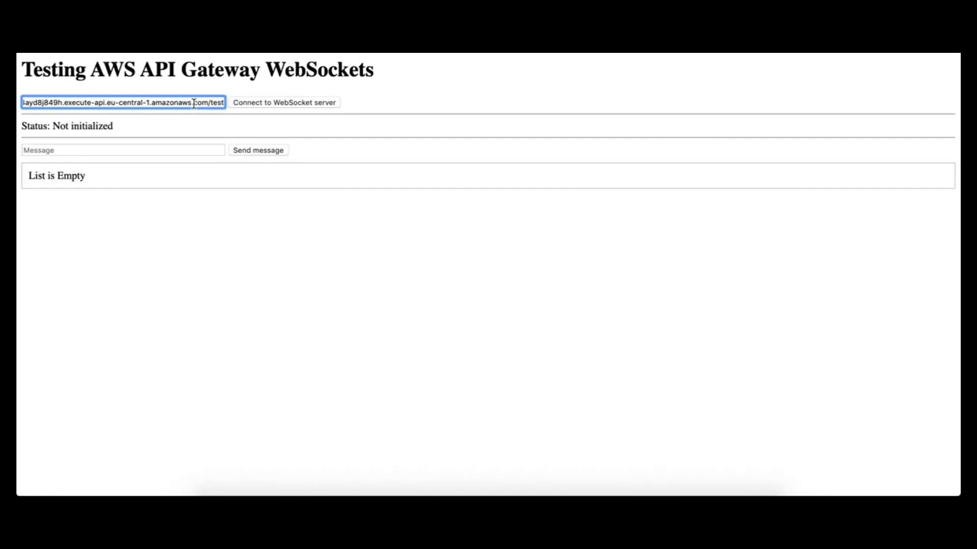
# Show the browser's developer tools, enter c1 as the message and connect the test page to the WebSocket server
pyautogui.press('super+alt+i')
pyautogui.click(185, 149)
pyautogui.write('c1')
pyautogui.rightClick(709, 3)
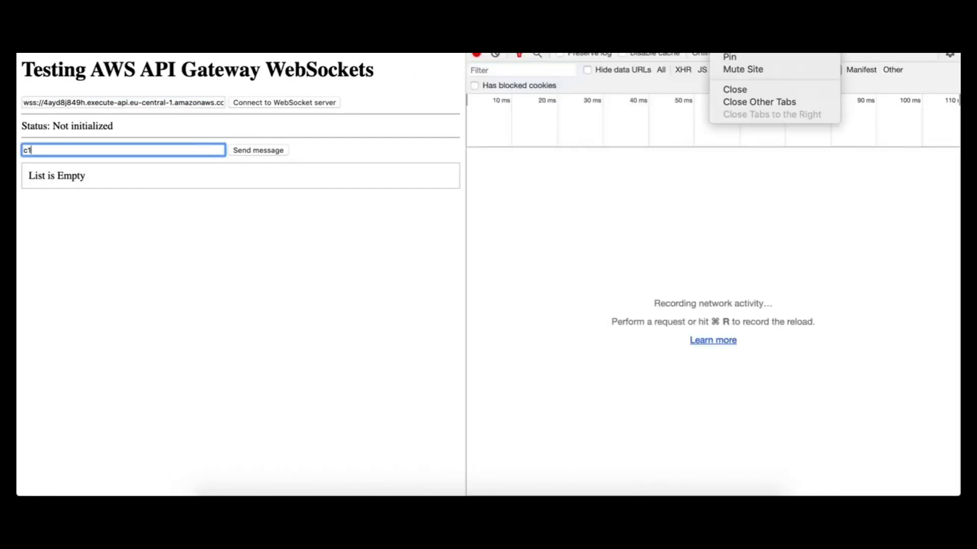
pyautogui.click(326, 103)
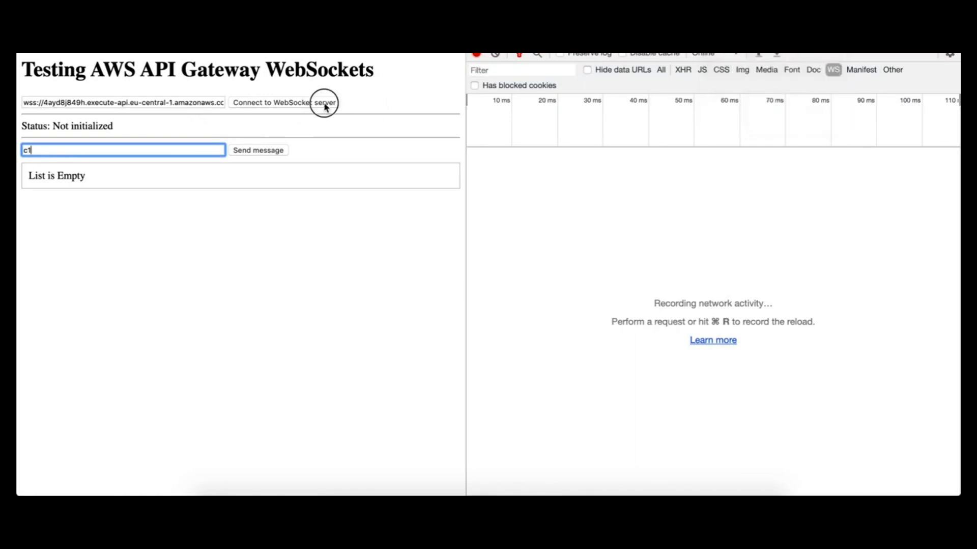
# Duplicate the test page tab, set its message to c2, show the developer tools and connect it to the WebSocket server
pyautogui.rightClick(797, 3)
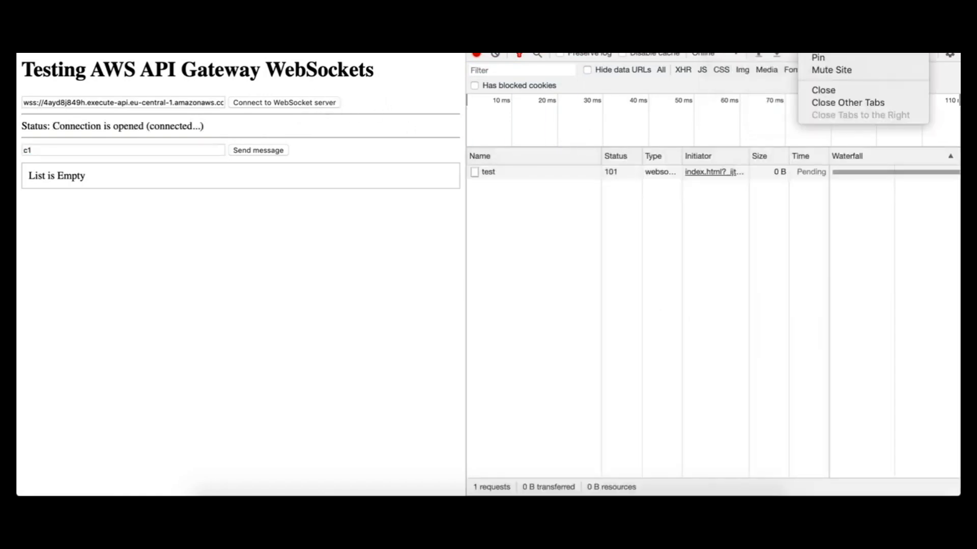
pyautogui.click(825, 45)
pyautogui.click(100, 150)
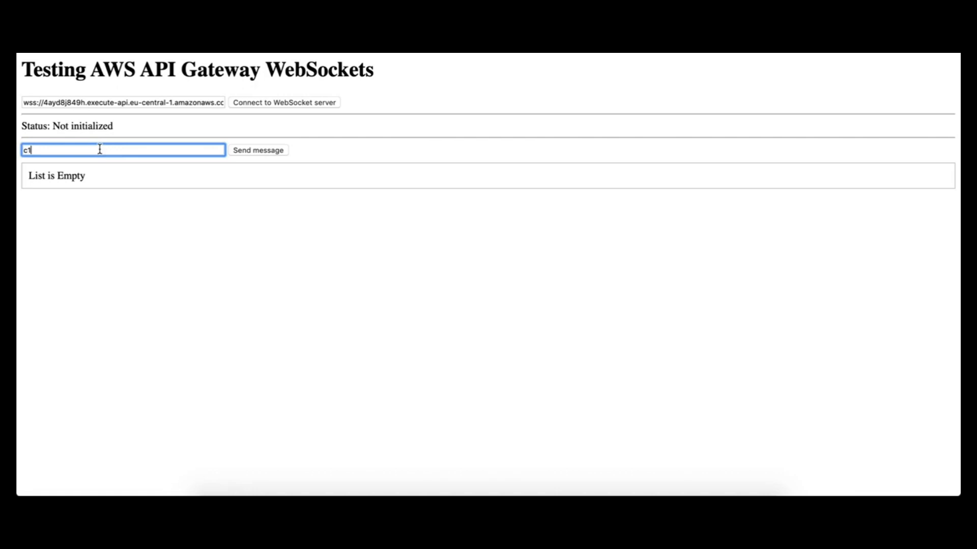
pyautogui.press('super+alt+i')
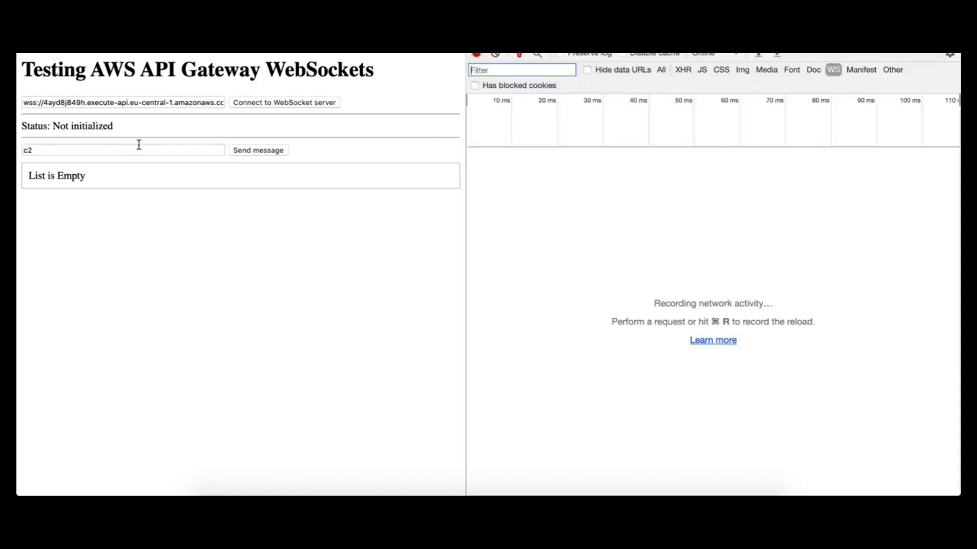
pyautogui.click(275, 104)
# Duplicate the test page tab again, set its message to c3, show the developer tools and connect it to the WebSocket server
pyautogui.rightClick(821, 3)
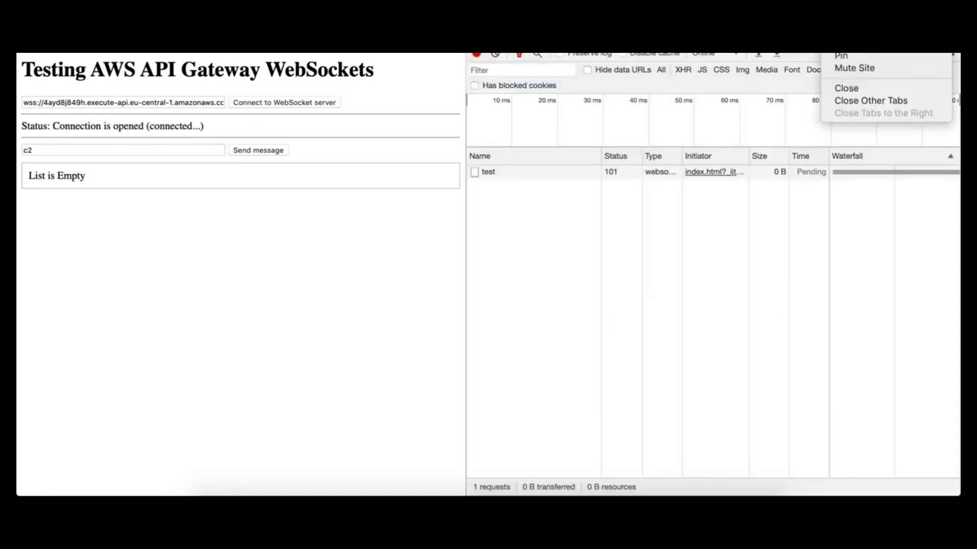
pyautogui.click(844, 44)
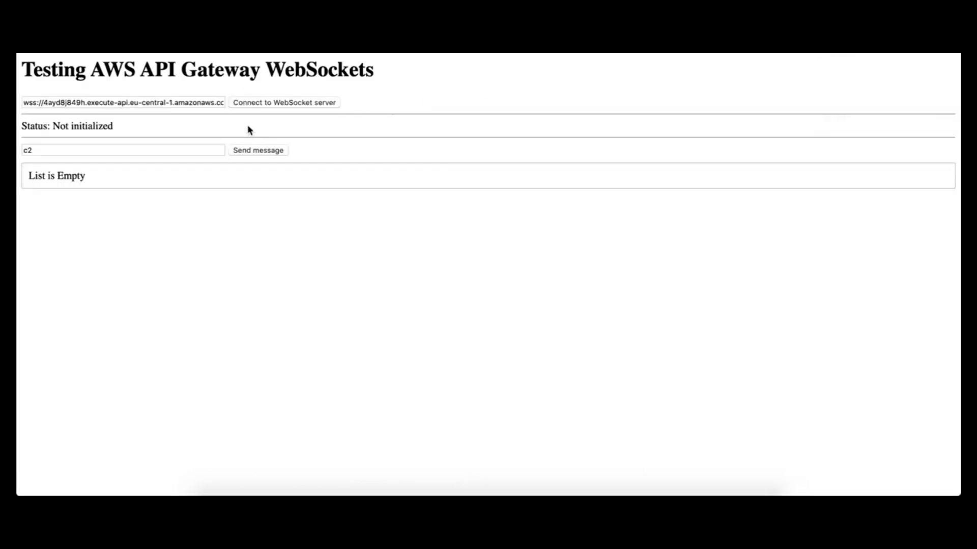
pyautogui.click(187, 147)
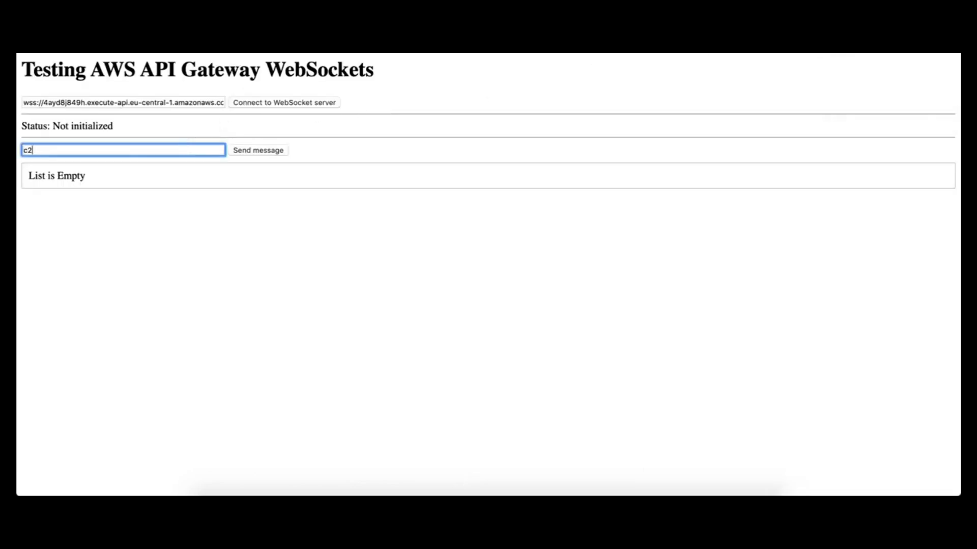
pyautogui.press('super+alt+i')
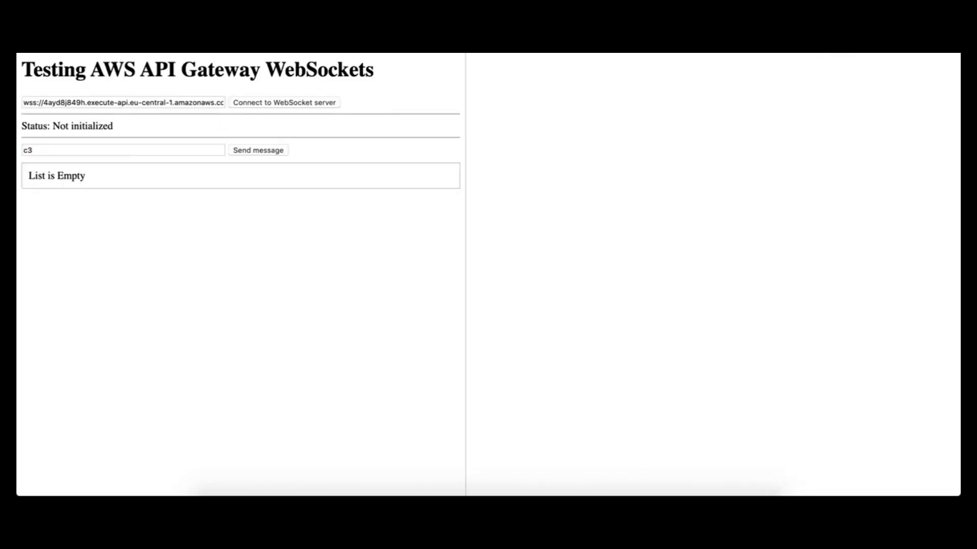
pyautogui.click(285, 102)
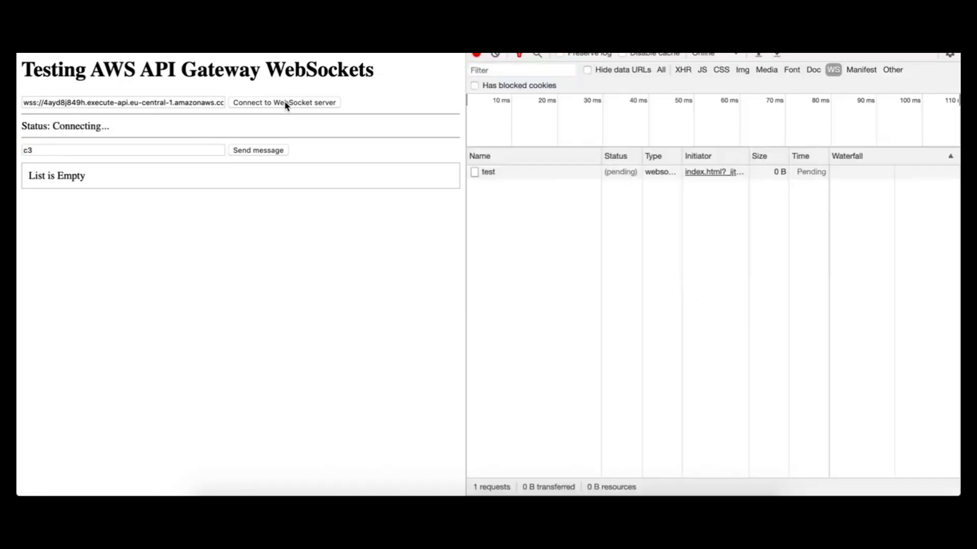
# Show the messages of the test WebSocket connection in the developer tools of all three client tabs
pyautogui.click(514, 179)
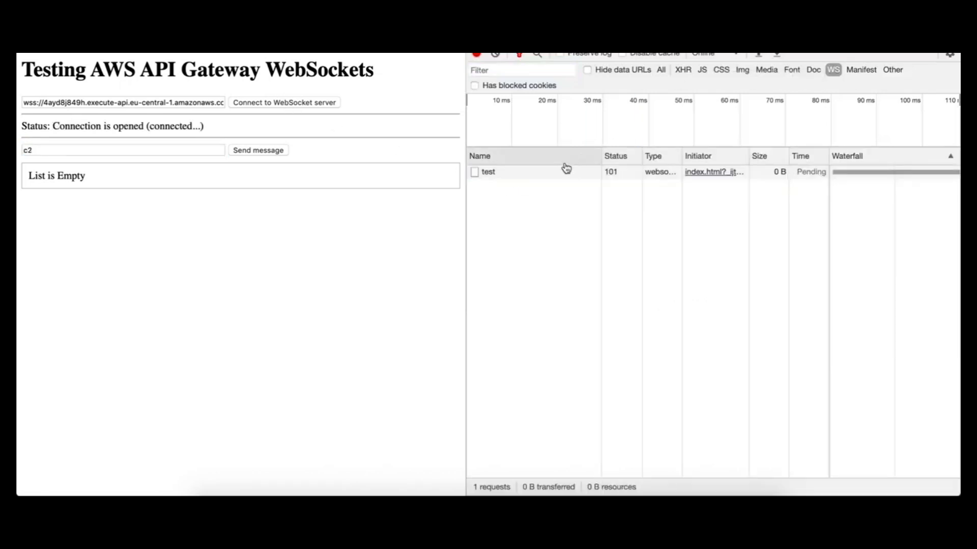
pyautogui.click(566, 169)
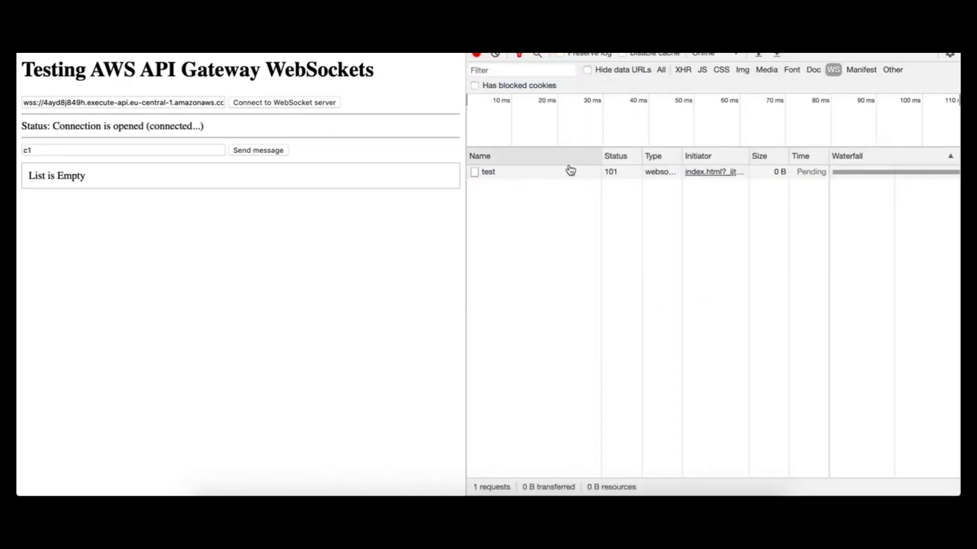
pyautogui.click(570, 171)
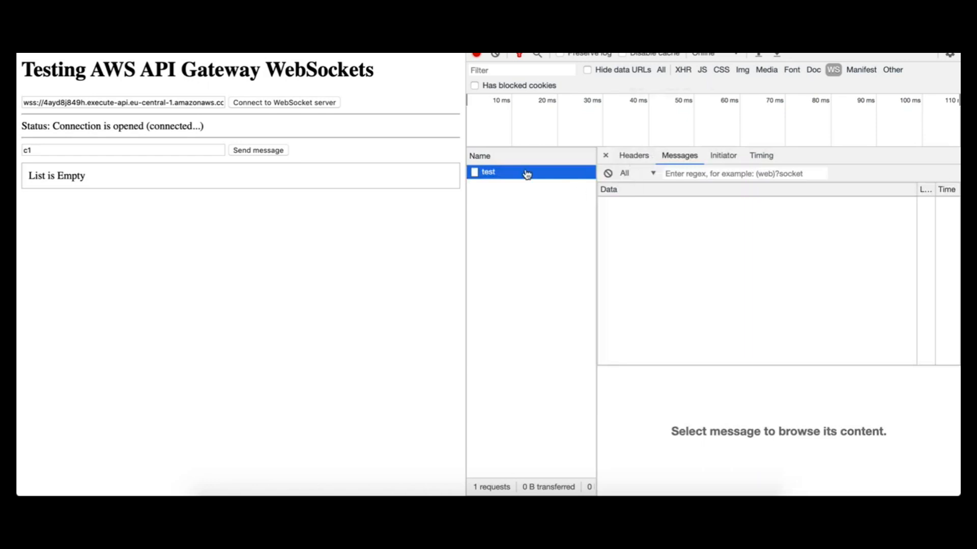
# In the second client's tab, set the message to "message from client 2" and send it
pyautogui.moveTo(115, 151); pyautogui.dragTo(19, 149)
pyautogui.write('message from client')
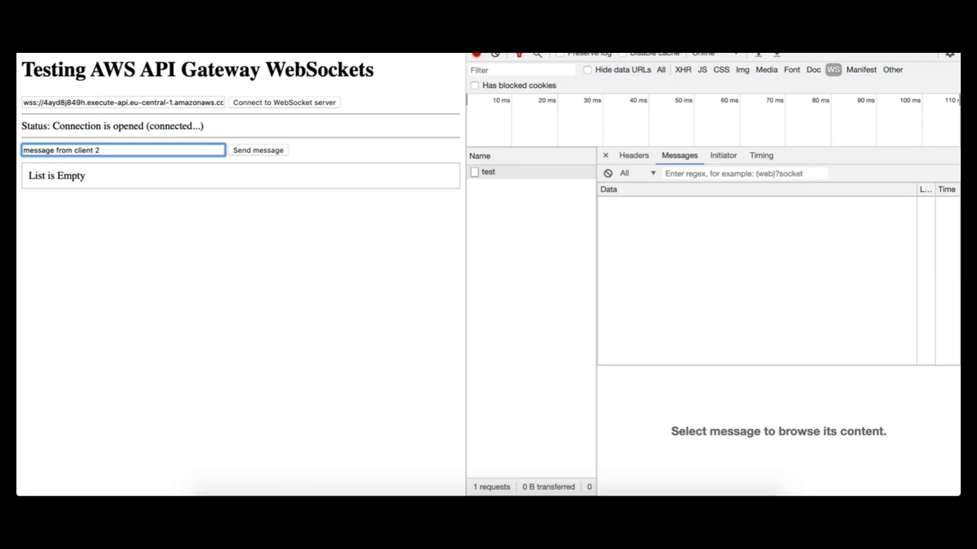
pyautogui.click(263, 151)
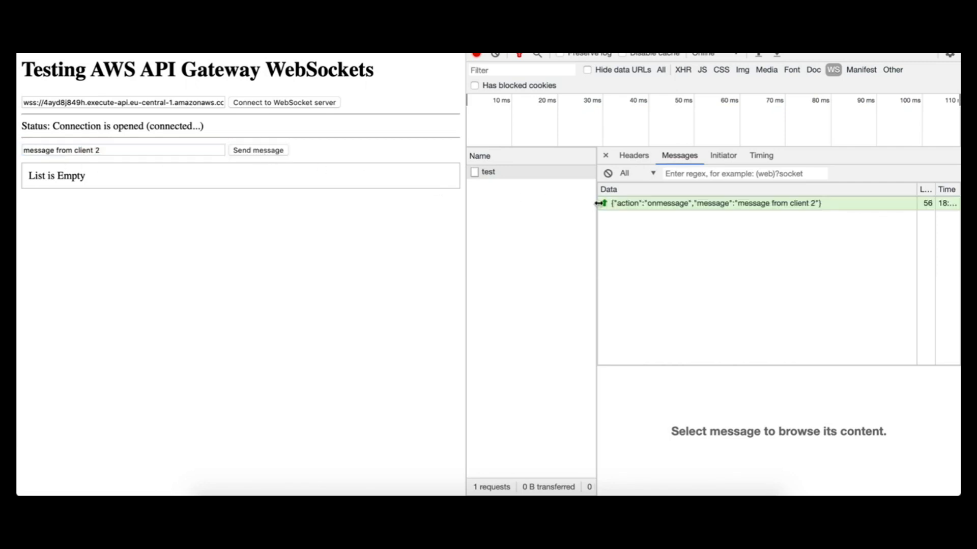
# Inspect the broadcast of client 2's message in the WebSocket logs of the second, first and third client tabs
pyautogui.click(636, 218)
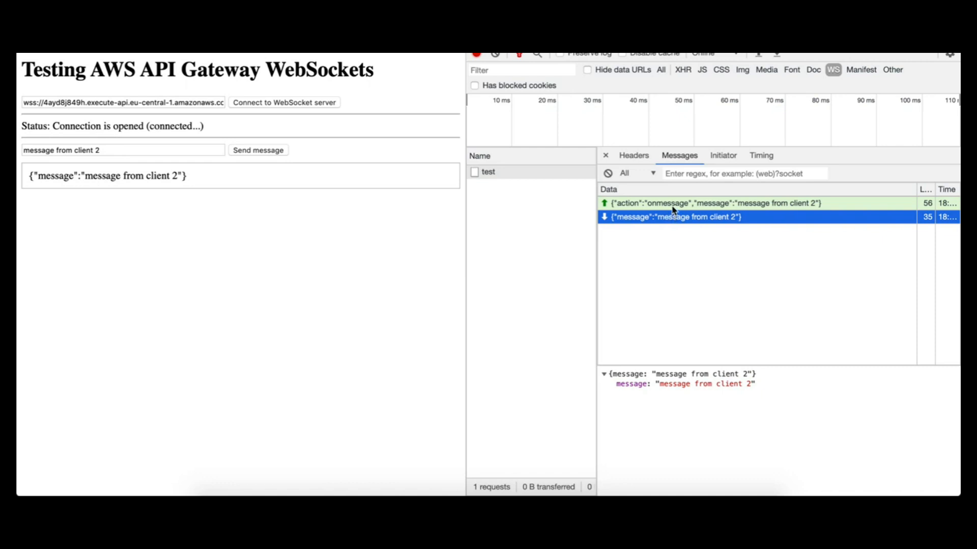
pyautogui.moveTo(117, 177); pyautogui.dragTo(178, 176)
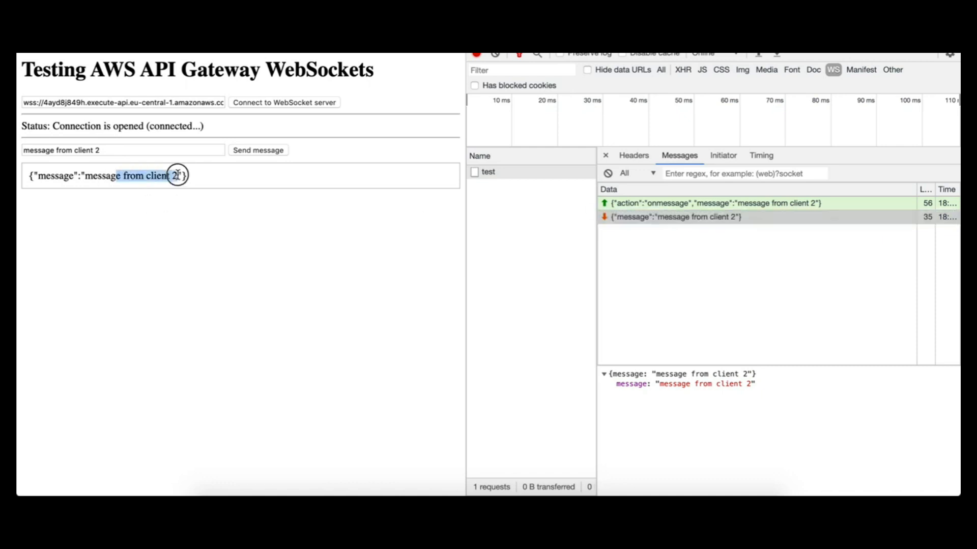
pyautogui.click(737, 218)
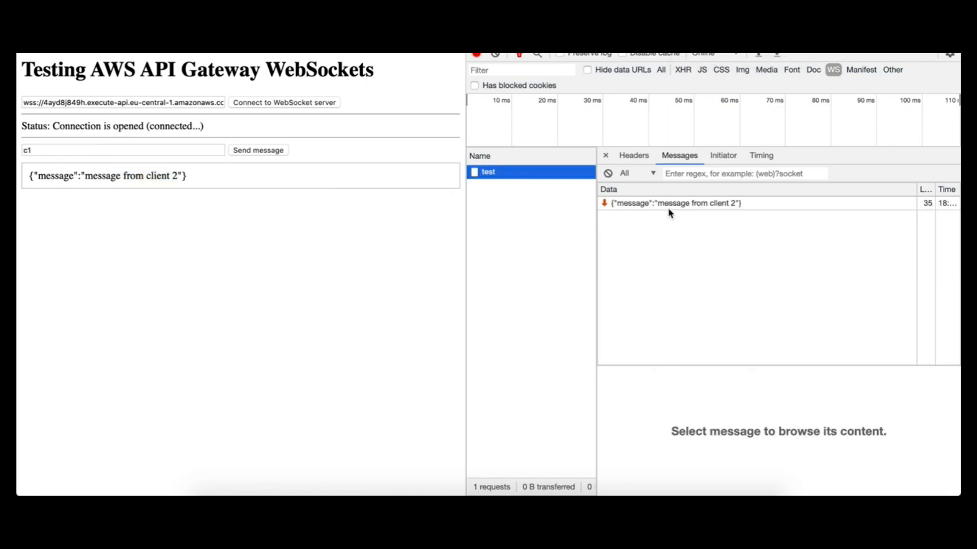
pyautogui.click(695, 205)
pyautogui.click(710, 203)
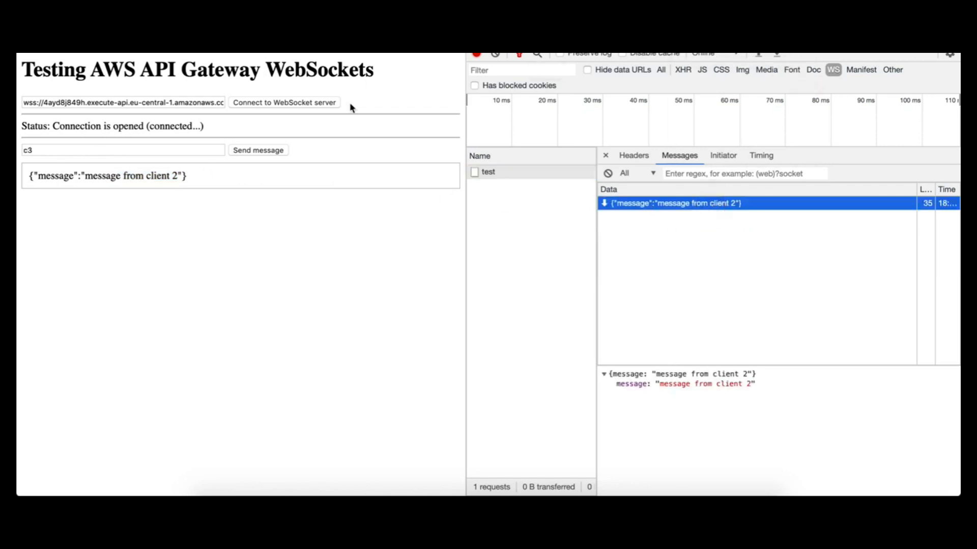
# Send "message from client 3" from the third client's tab and inspect its entries in the WebSocket log and on the page
pyautogui.moveTo(105, 149); pyautogui.dragTo(19, 148)
pyautogui.write('message from client')
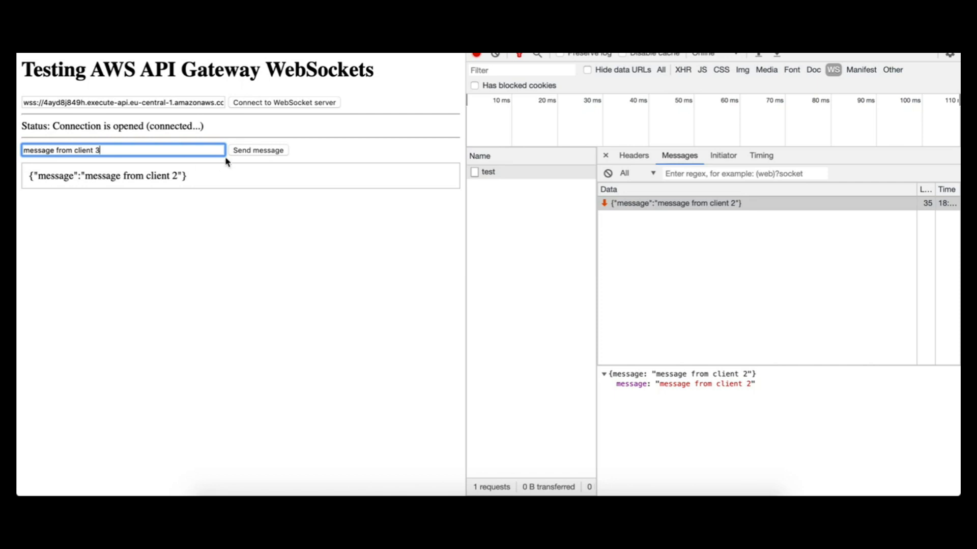
pyautogui.click(249, 154)
pyautogui.click(676, 220)
pyautogui.click(674, 233)
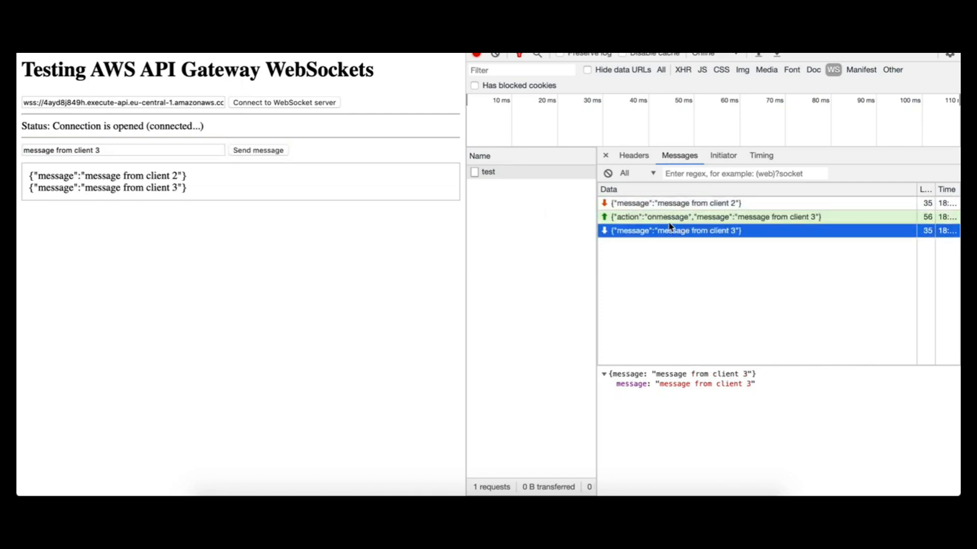
pyautogui.moveTo(190, 189); pyautogui.dragTo(42, 181)
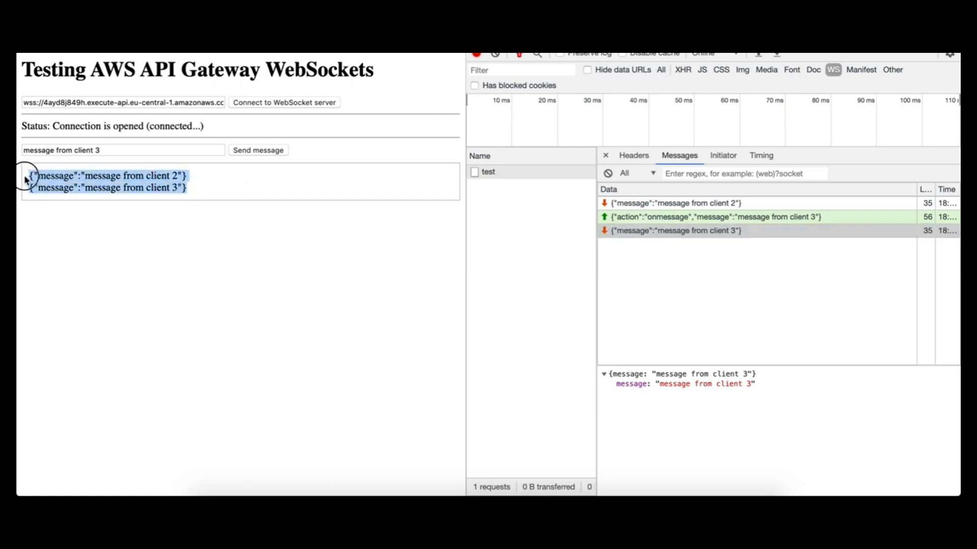
pyautogui.moveTo(116, 177); pyautogui.dragTo(194, 194)
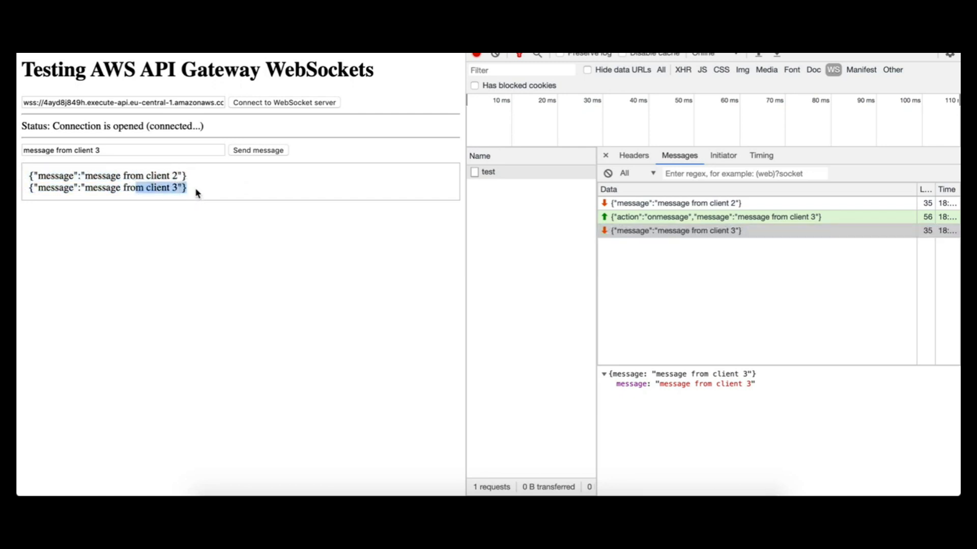
# Examine the messages received from clients 2 and 3 in the second and first client tabs
pyautogui.click(570, 32)
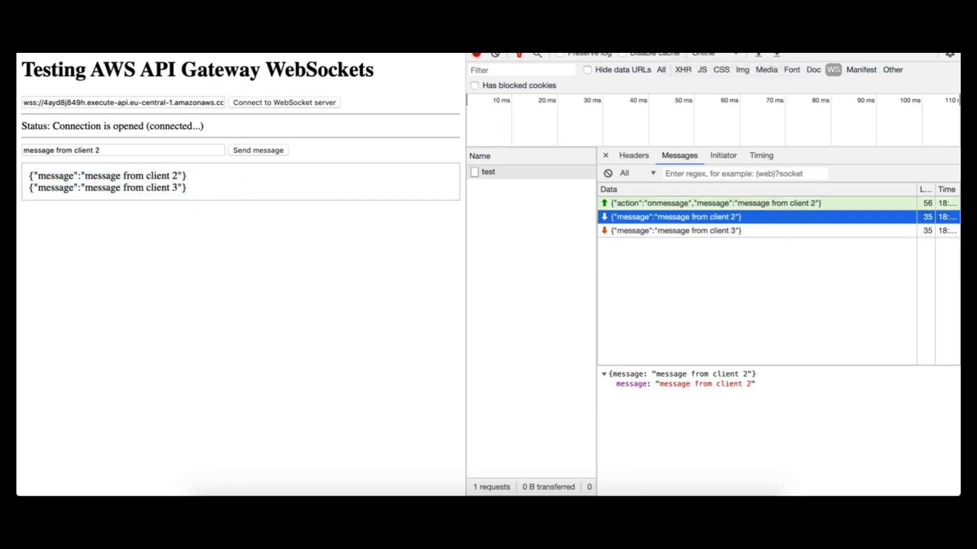
pyautogui.click(728, 231)
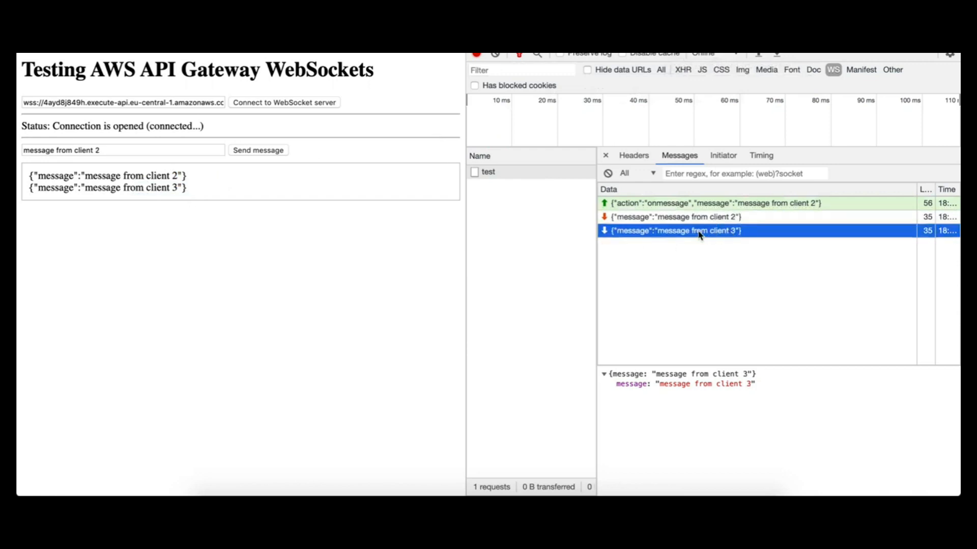
pyautogui.click(667, 32)
pyautogui.click(663, 217)
pyautogui.click(657, 204)
pyautogui.click(695, 218)
pyautogui.click(692, 203)
pyautogui.click(695, 218)
pyautogui.click(698, 206)
pyautogui.click(694, 218)
pyautogui.click(696, 205)
# In the first client's tab, set the message to "msg c1" and send it three times
pyautogui.click(174, 150)
pyautogui.moveTo(174, 150); pyautogui.dragTo(18, 148)
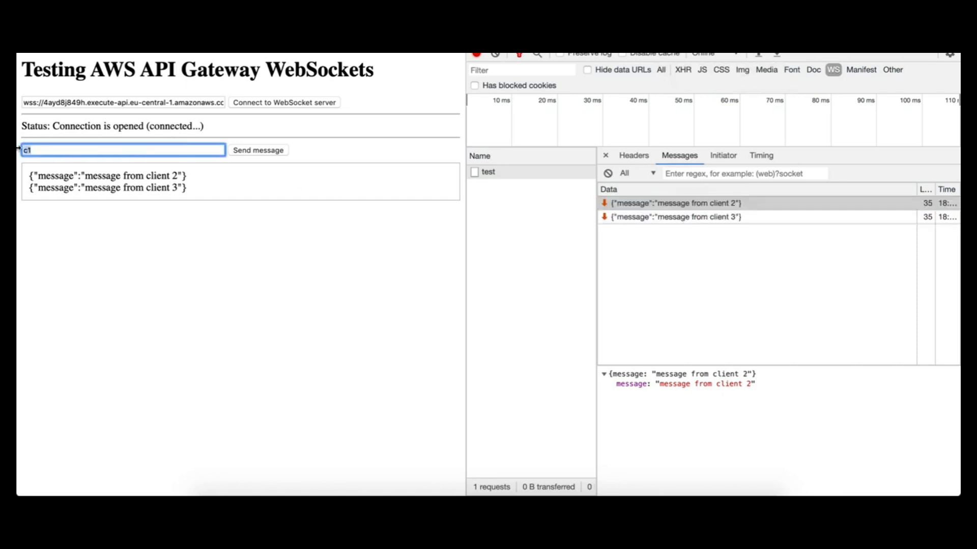
pyautogui.write('msg c1')
pyautogui.click(277, 151)
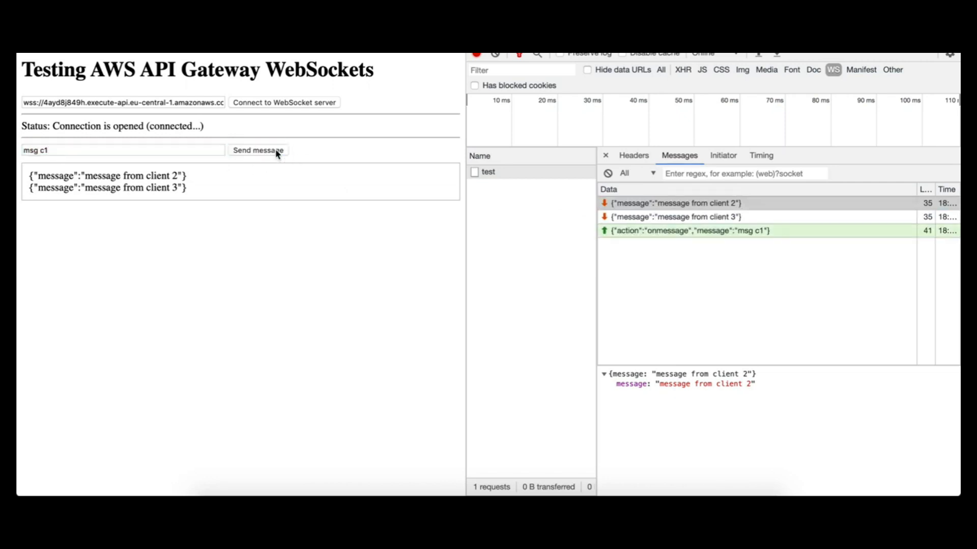
pyautogui.click(277, 152)
pyautogui.click(277, 152)
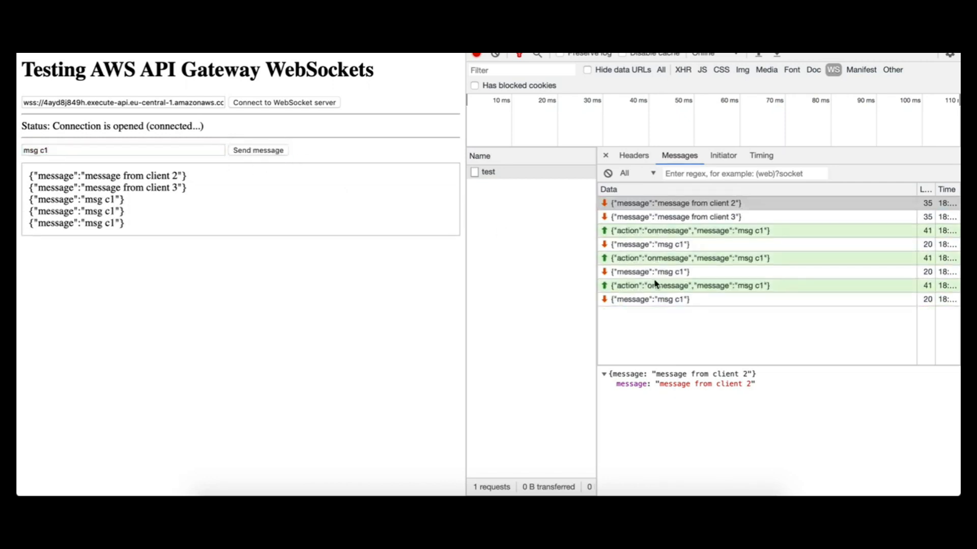
# Inspect the "msg c1" entries in the first client's WebSocket log and in the message lists of the second and third clients
pyautogui.click(658, 245)
pyautogui.click(661, 258)
pyautogui.click(661, 300)
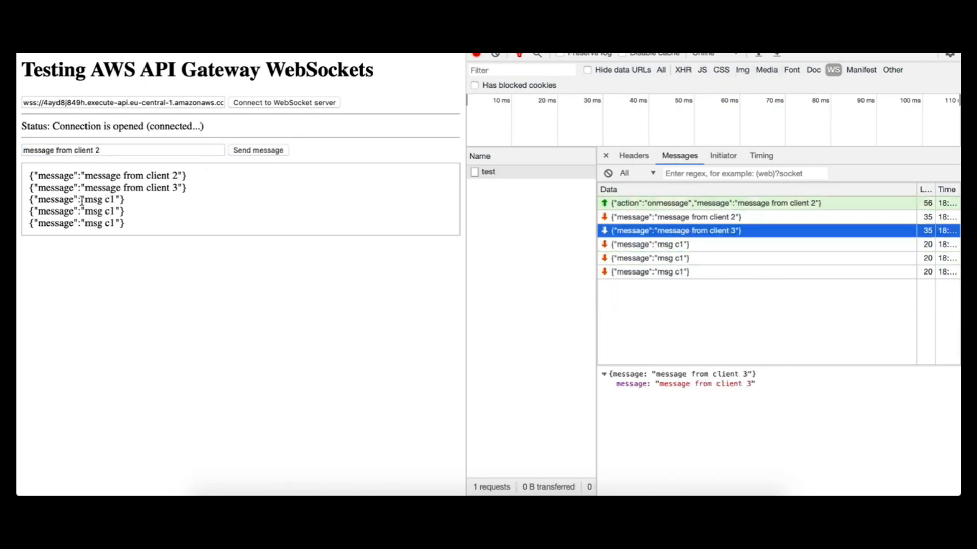
pyautogui.moveTo(79, 199); pyautogui.dragTo(103, 220)
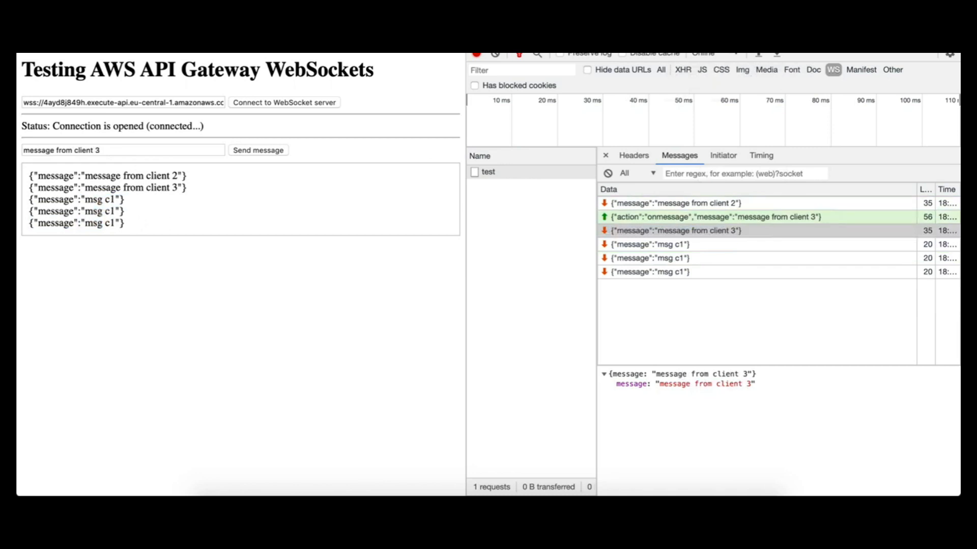
pyautogui.moveTo(93, 199); pyautogui.dragTo(110, 223)
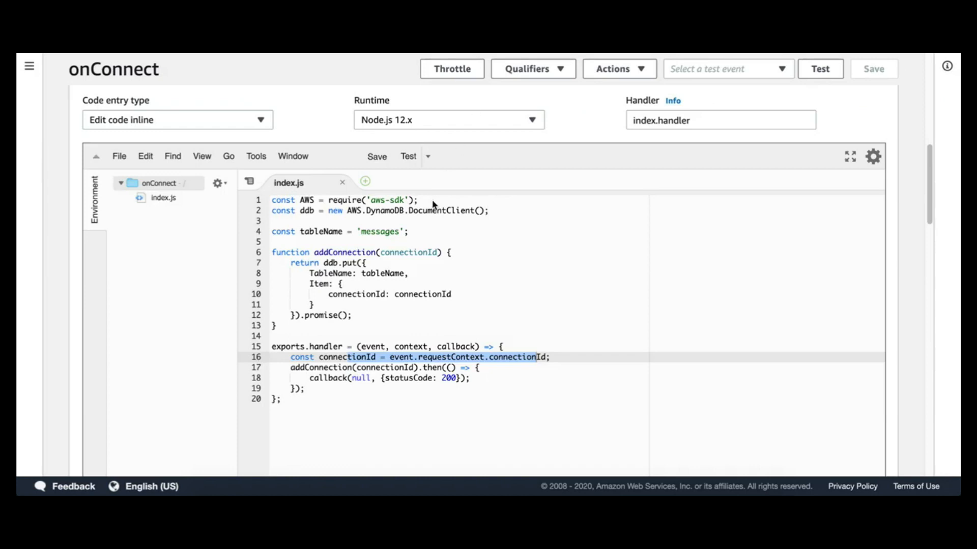
# Switch to the onConnect Lambda function and examine the connectionId parameter of addConnection in index.js
pyautogui.click(419, 252)
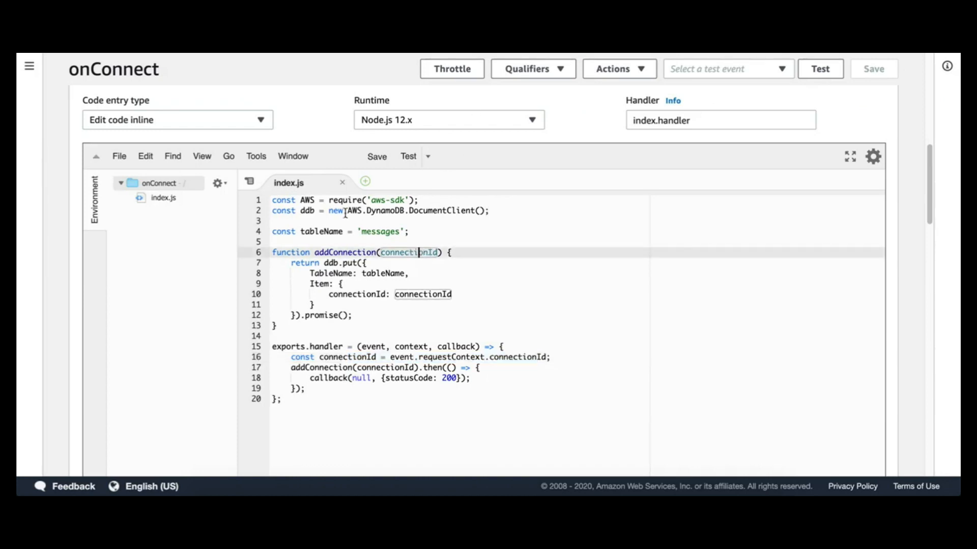